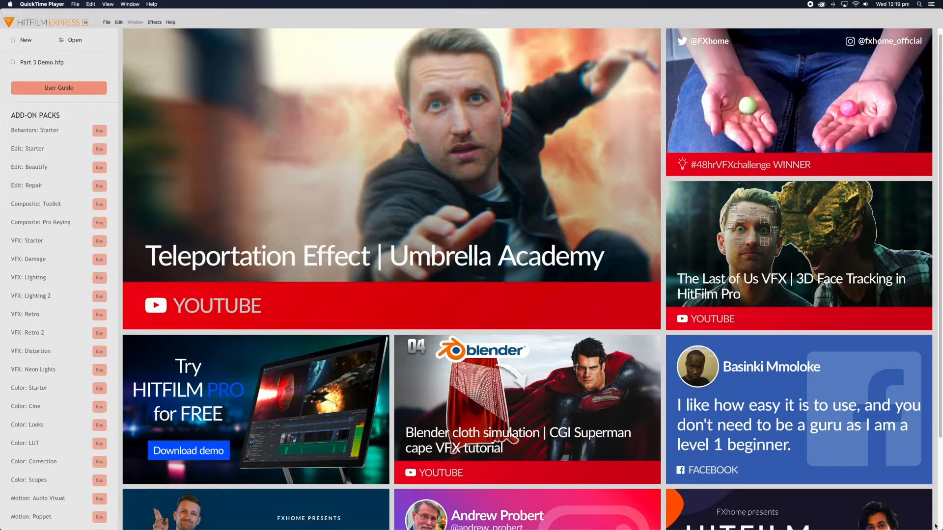
Create a new untitled project from the 1080p Full HD @ 30 fps template.
mouse_move(916, 529)
click(25, 41)
click(25, 42)
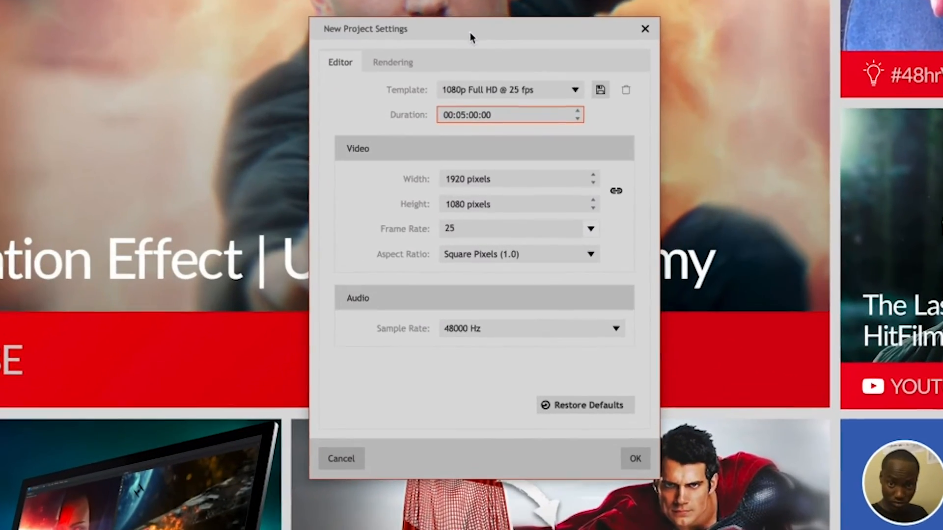
click(575, 87)
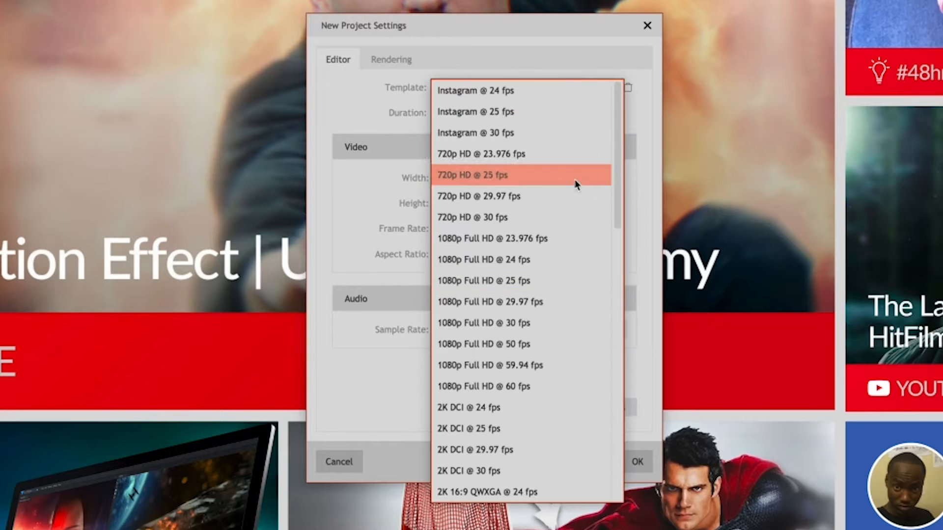
click(536, 326)
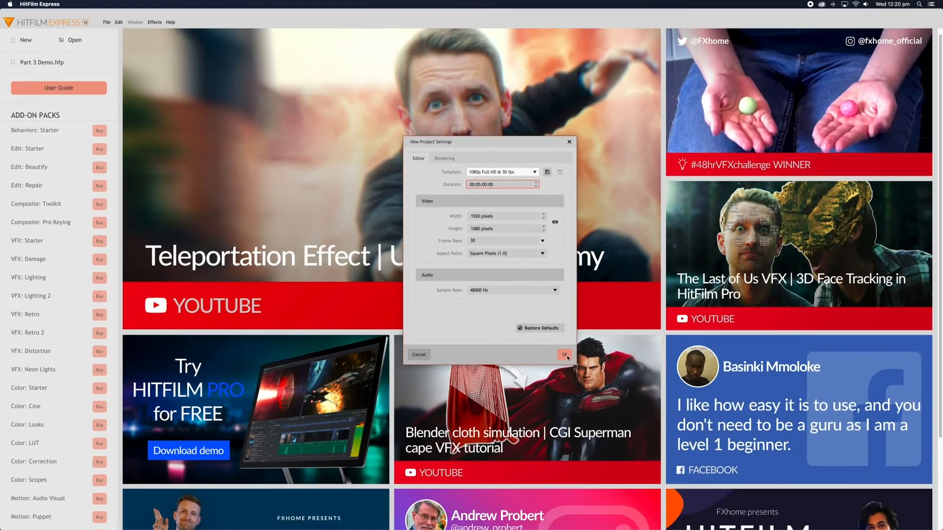
click(566, 355)
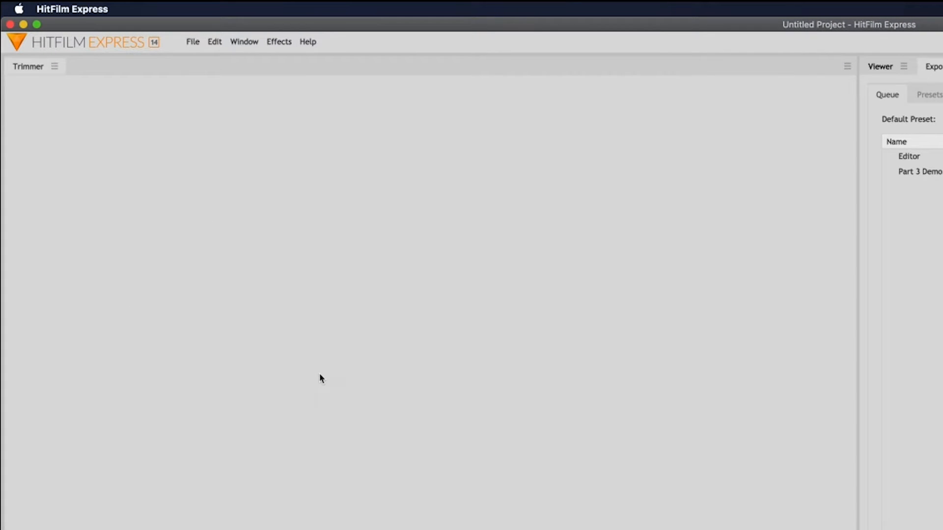
Import all six files from MAC 10 > 02 OVP Project Editing > HitFilm Express Projects > 02 Media.
click(880, 66)
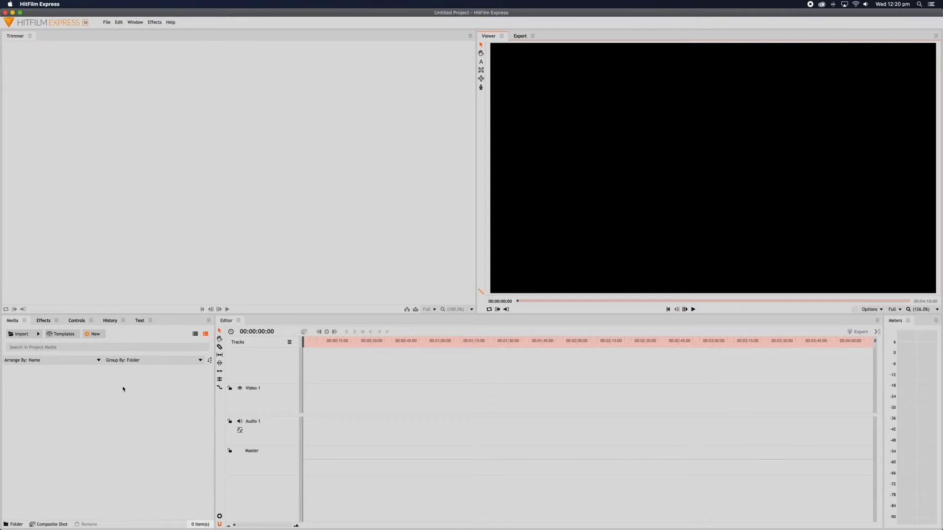
click(22, 334)
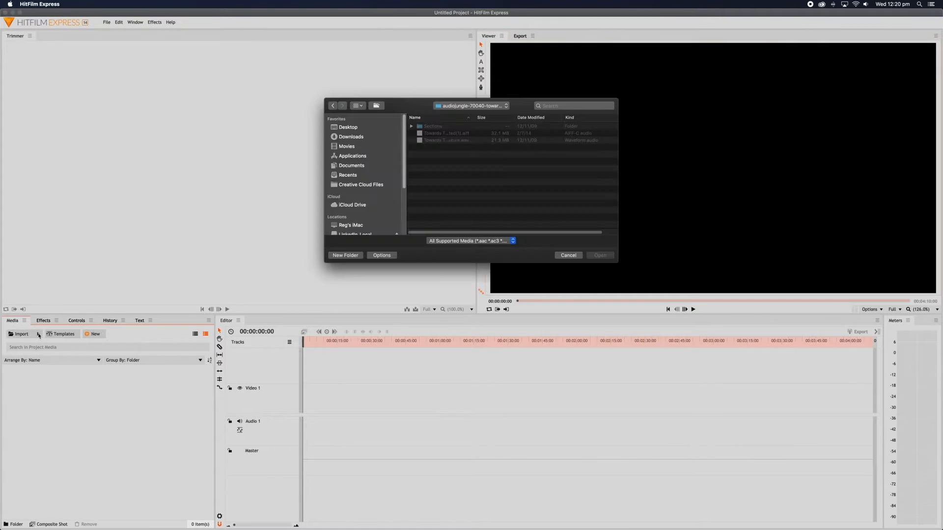
scroll(386, 188, down, 5)
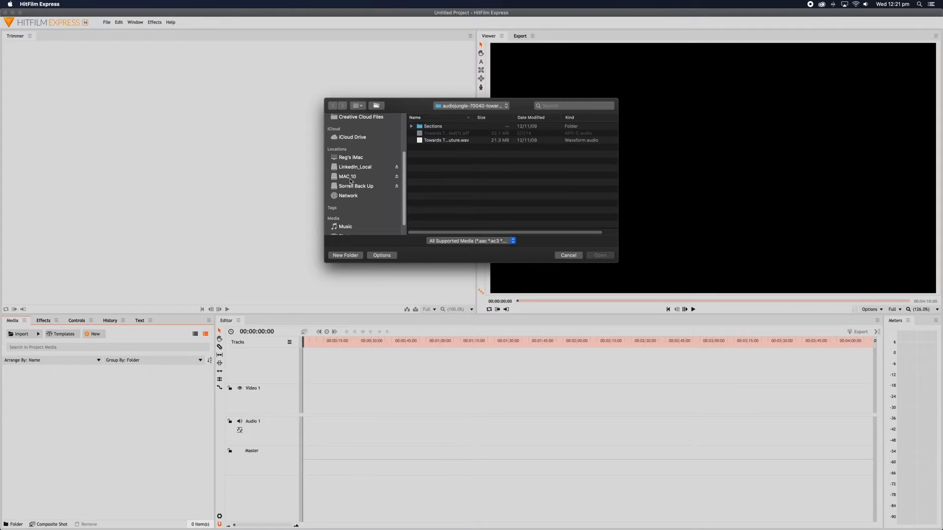
click(350, 178)
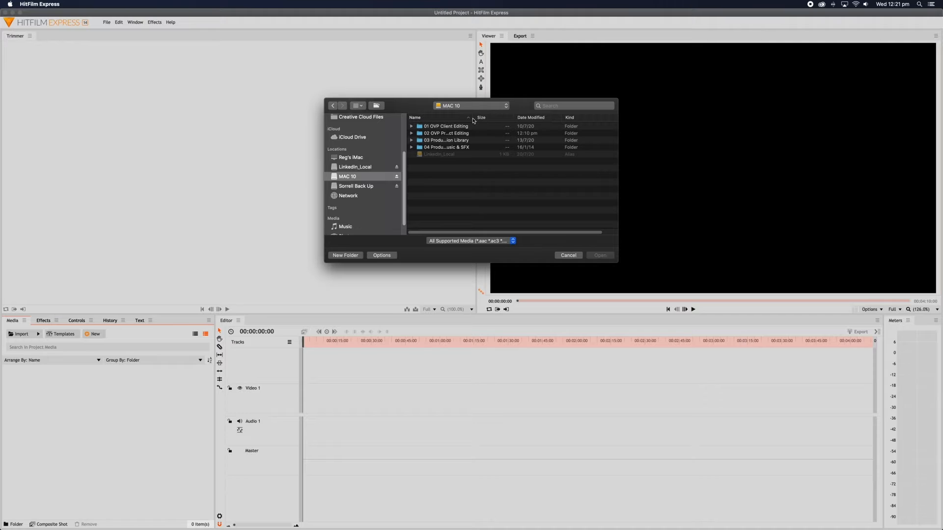
double_click(437, 133)
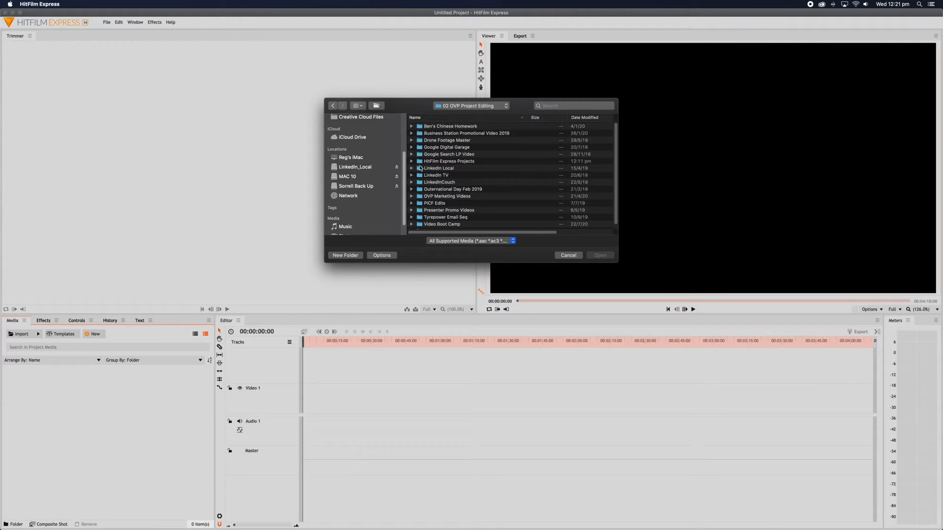
double_click(421, 162)
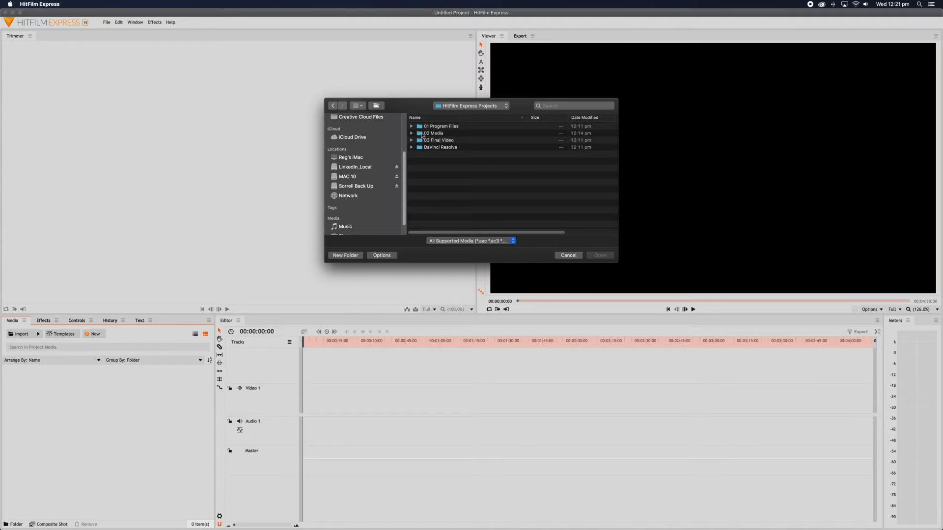
double_click(420, 134)
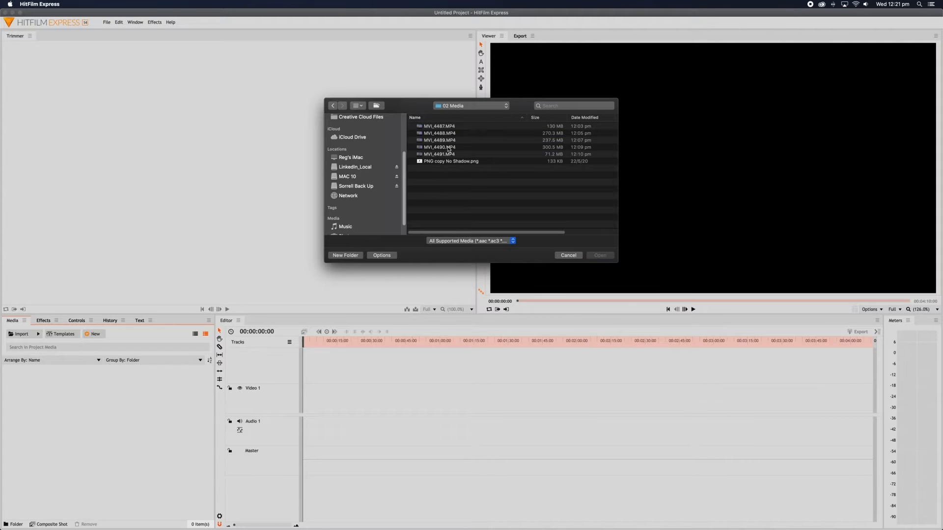
drag(496, 126, 496, 161)
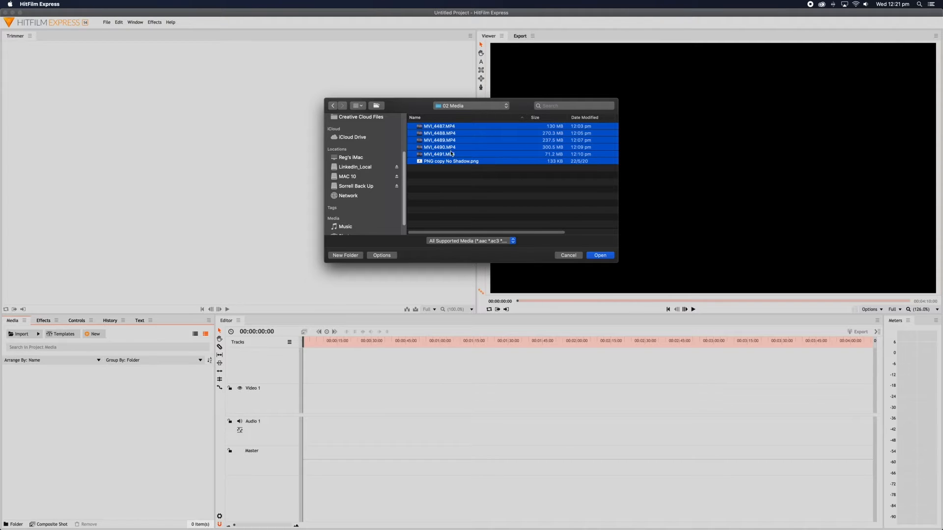
click(607, 256)
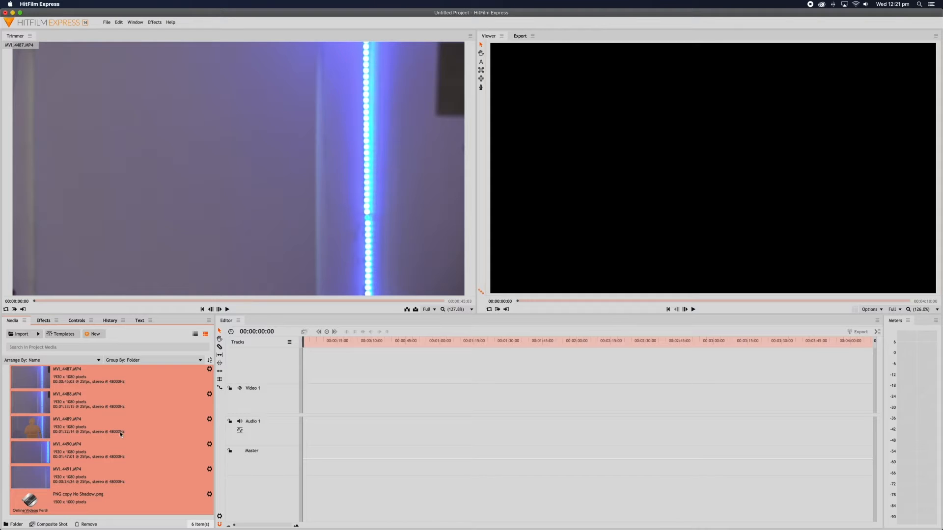
Drop MVI_4487.MP4 onto Video 1, match sequence settings to the clip, and park the playhead before it.
click(331, 400)
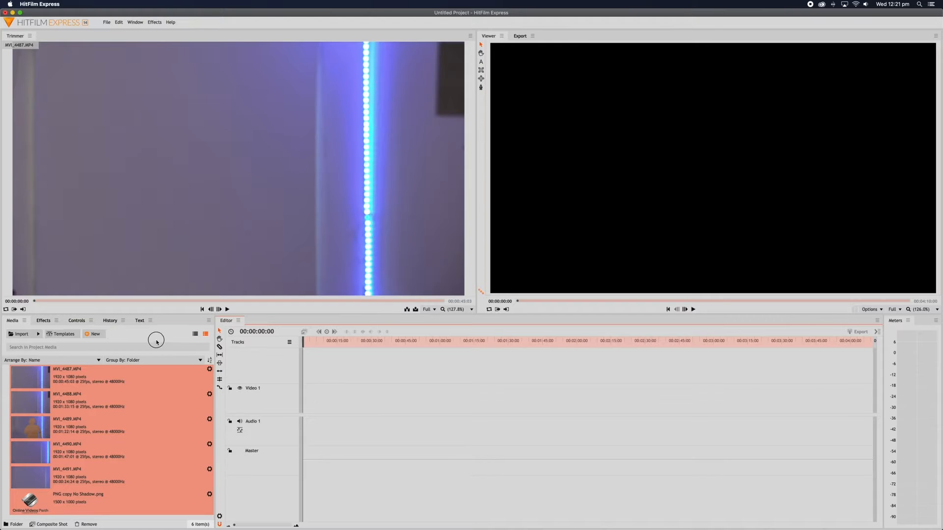
click(136, 375)
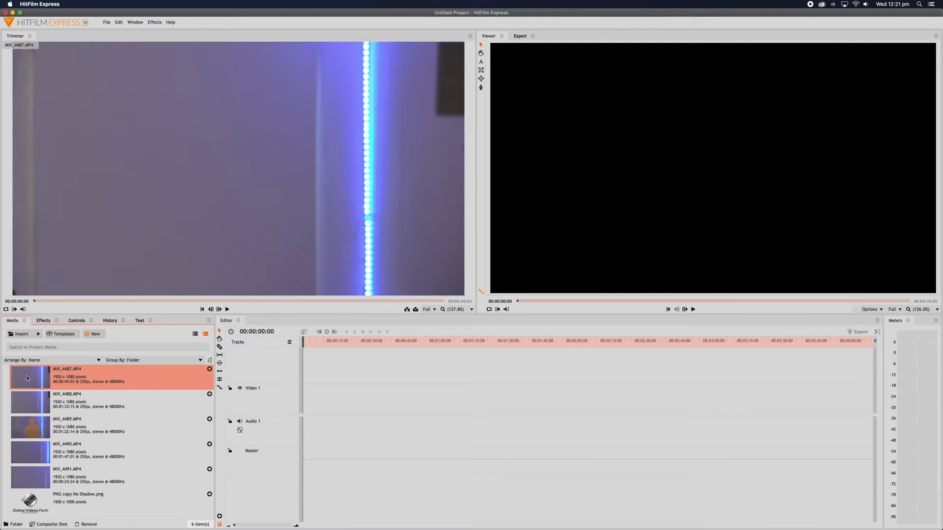
drag(28, 379, 342, 406)
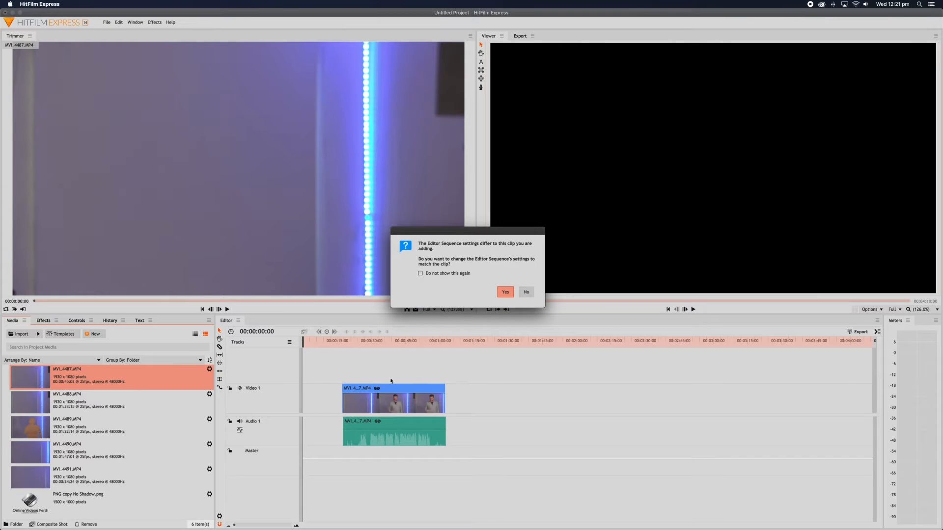
click(506, 295)
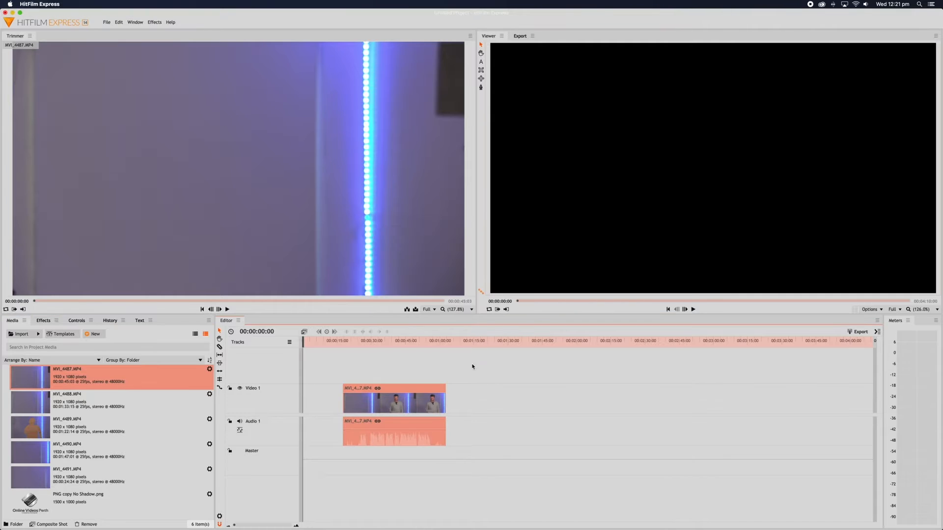
drag(349, 344, 330, 342)
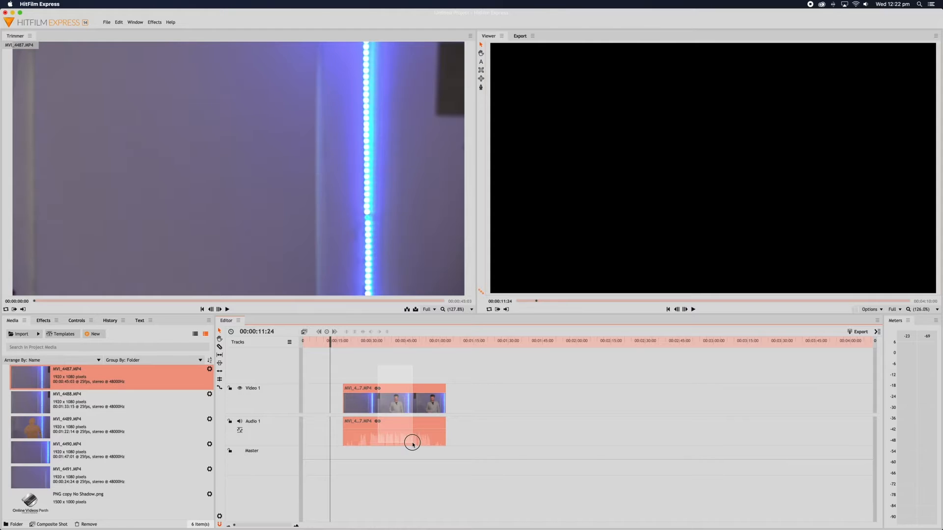
Zoom into the timeline and park the playhead at MVI_4487's new in-point.
mouse_move(359, 344)
mouse_down()
mouse_move(399, 346)
mouse_move(358, 346)
mouse_up()
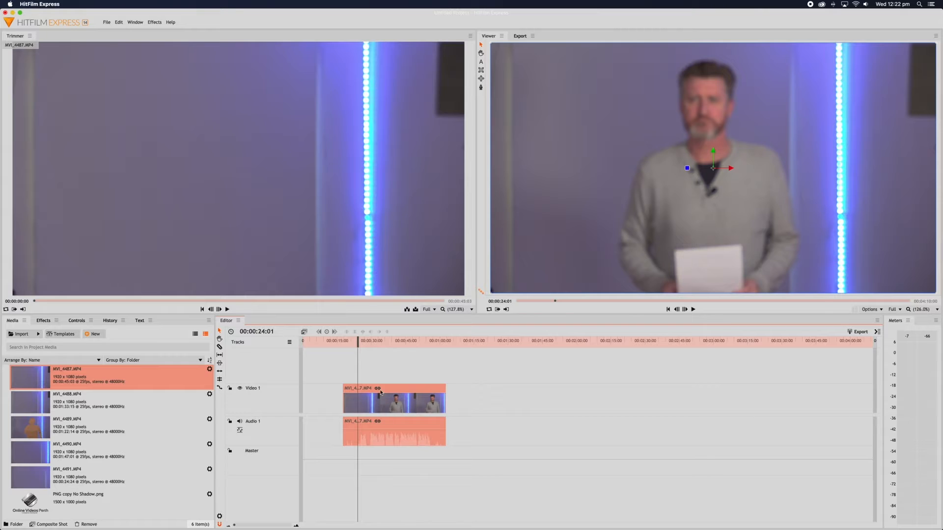
click(296, 527)
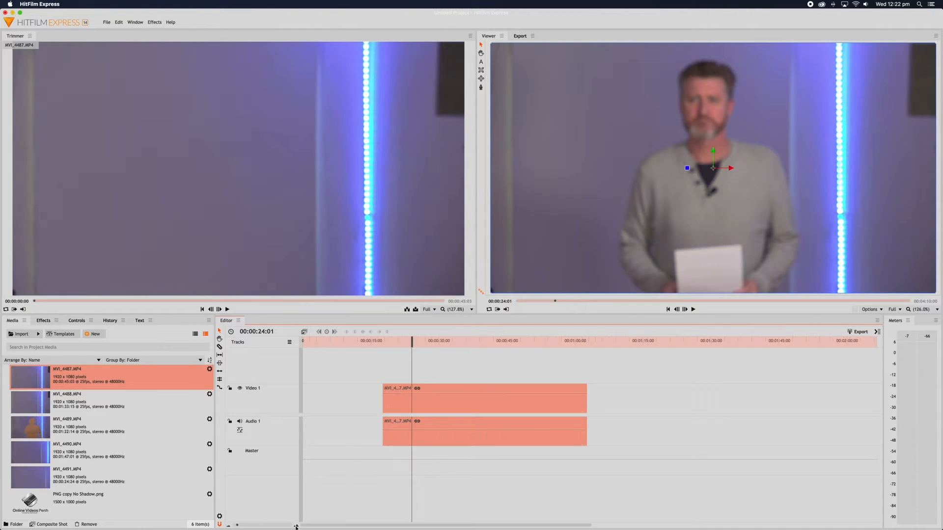
click(295, 527)
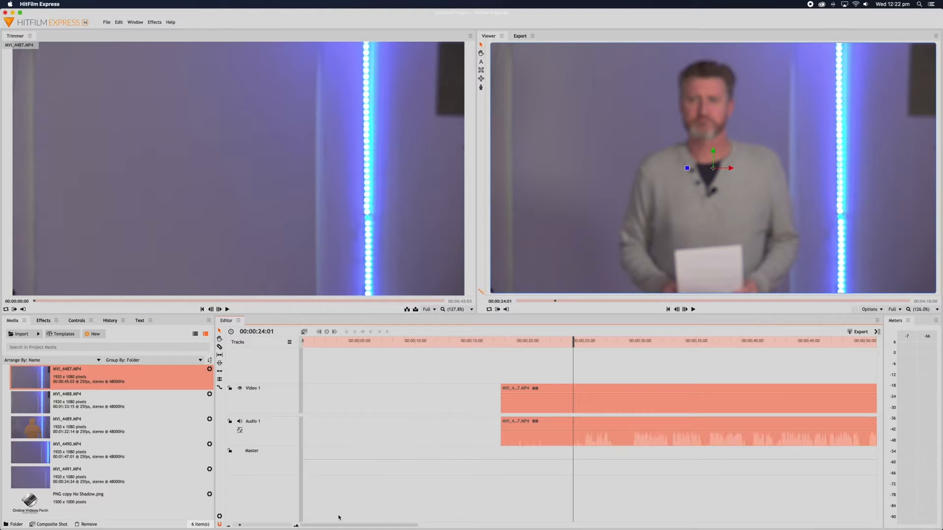
scroll(337, 514, right, 5)
scroll(338, 517, left, 5)
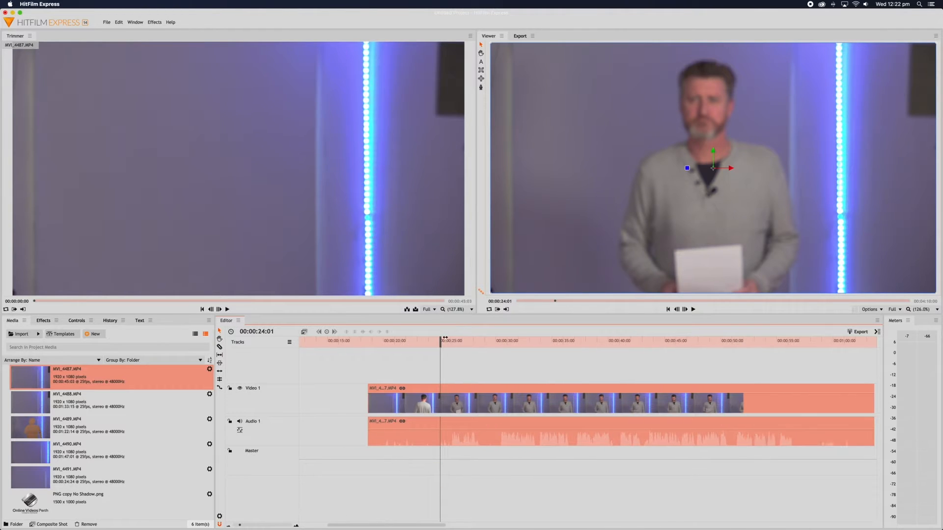
drag(440, 344, 497, 348)
scroll(497, 348, left, 1)
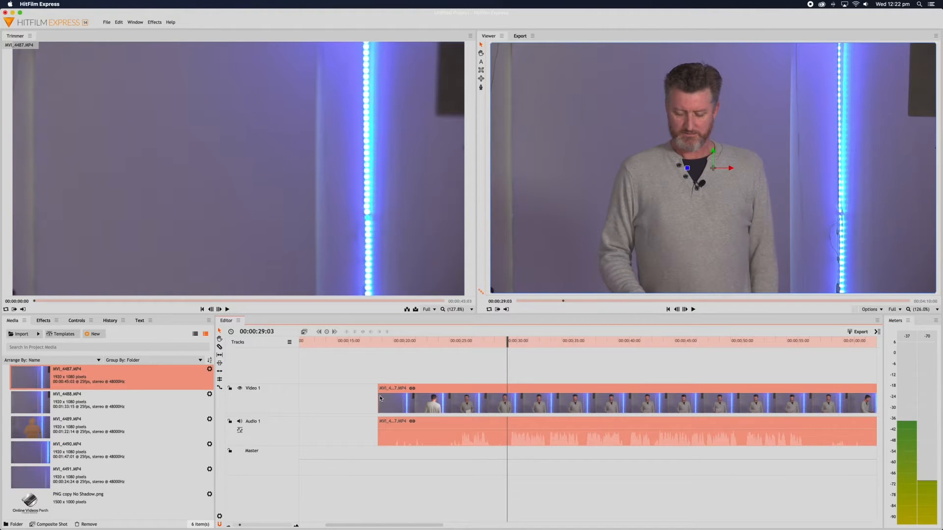
Trim about two seconds off the start of the MVI_4487 clip.
drag(379, 396, 507, 400)
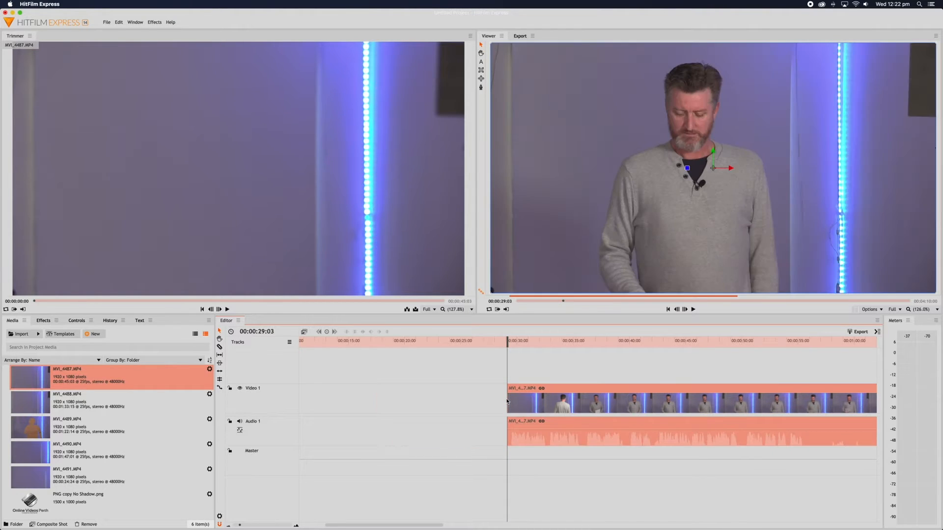
key(super+z)
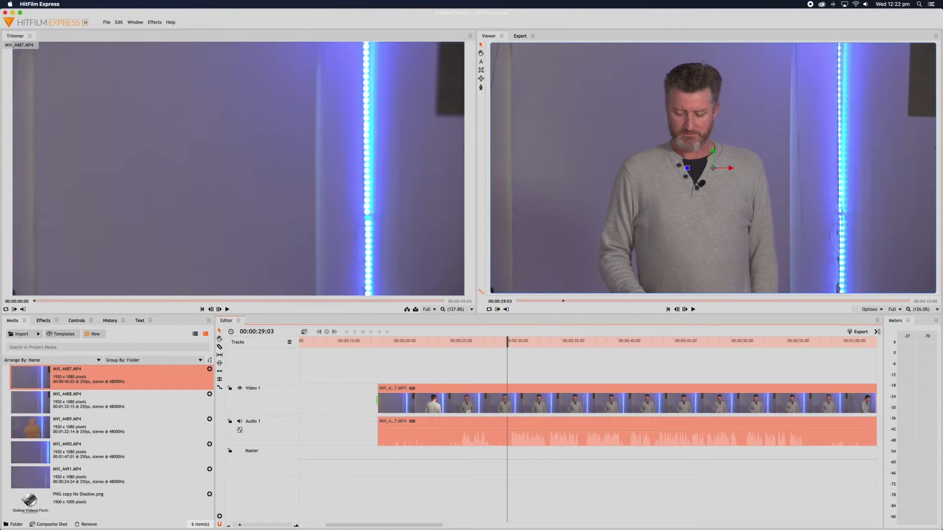
drag(378, 400, 335, 404)
Slide the trimmed MVI_4487 clip to the very start of the timeline.
scroll(336, 406, left, 5)
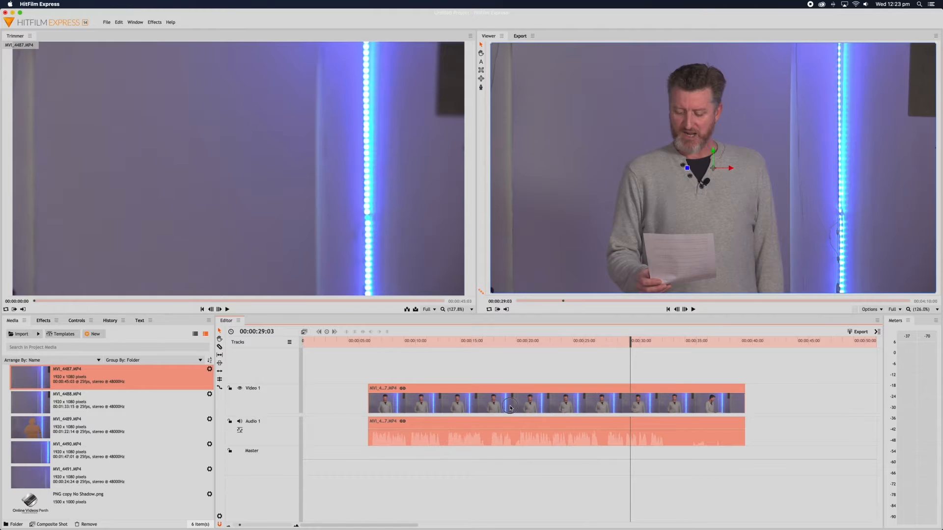
drag(509, 408, 445, 407)
drag(436, 405, 383, 406)
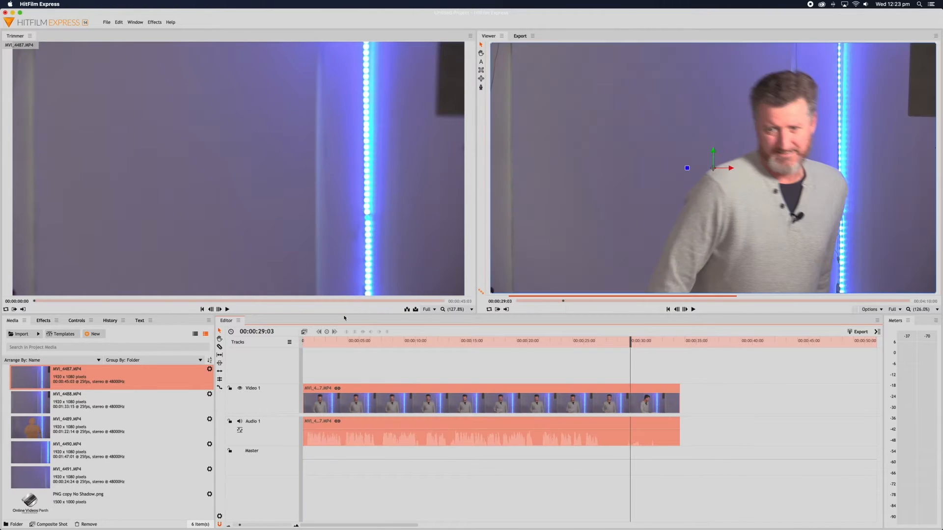
Play from 24:21 to find the out-point and trim the clip's end to about 00:00:26:19.
drag(592, 344, 581, 342)
key(space)
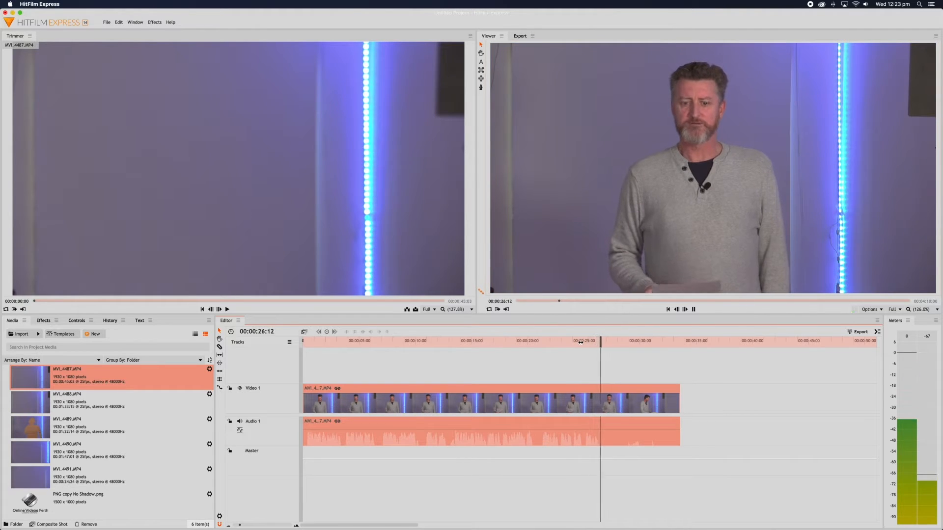
click(658, 393)
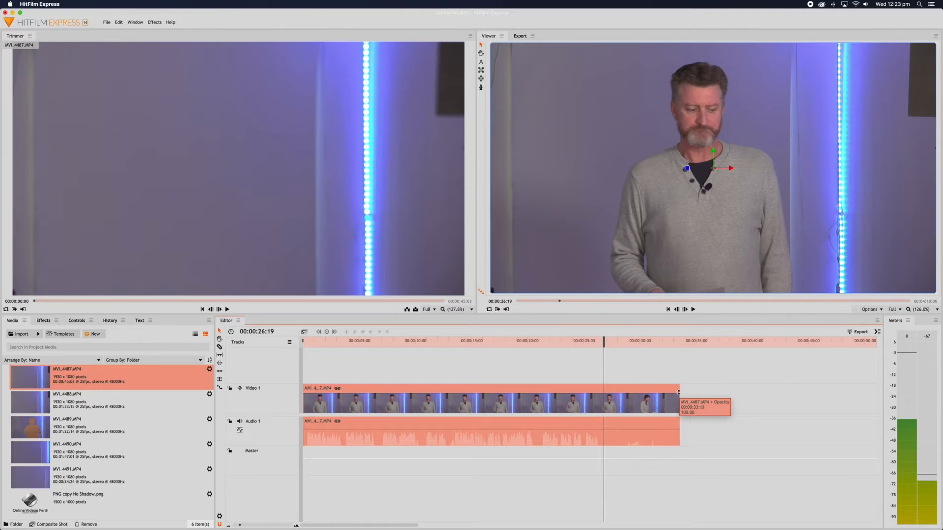
drag(680, 392, 604, 392)
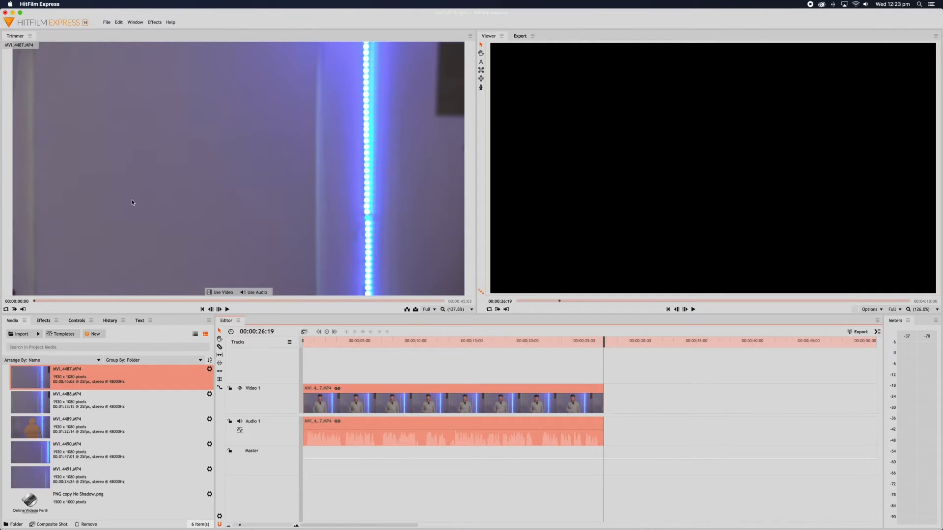
Load MVI_4489.MP4 in the Trimmer and step back frame by frame to 00:00:35:06.
click(34, 406)
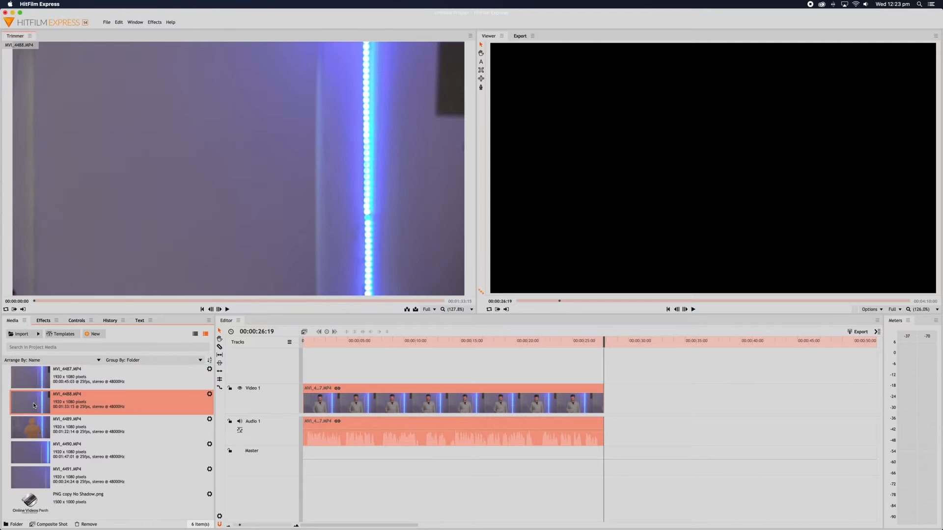
click(77, 428)
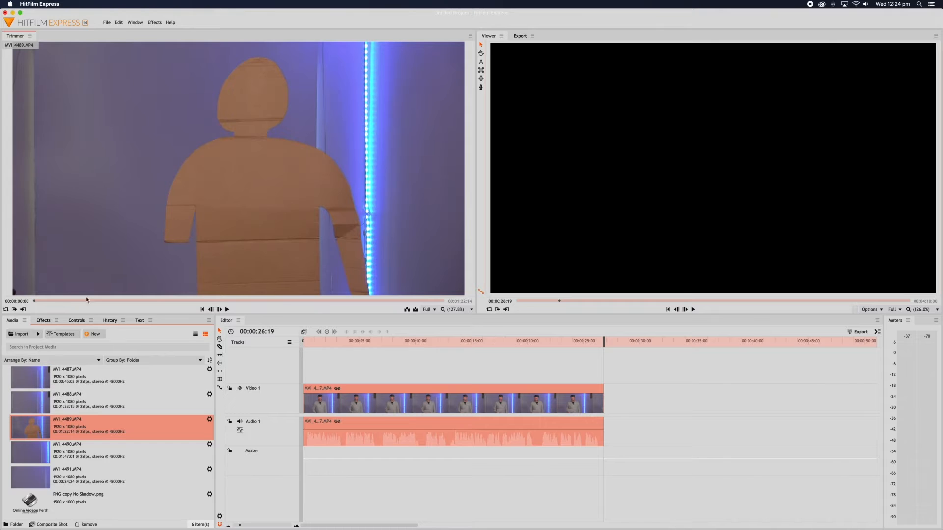
drag(35, 302, 184, 300)
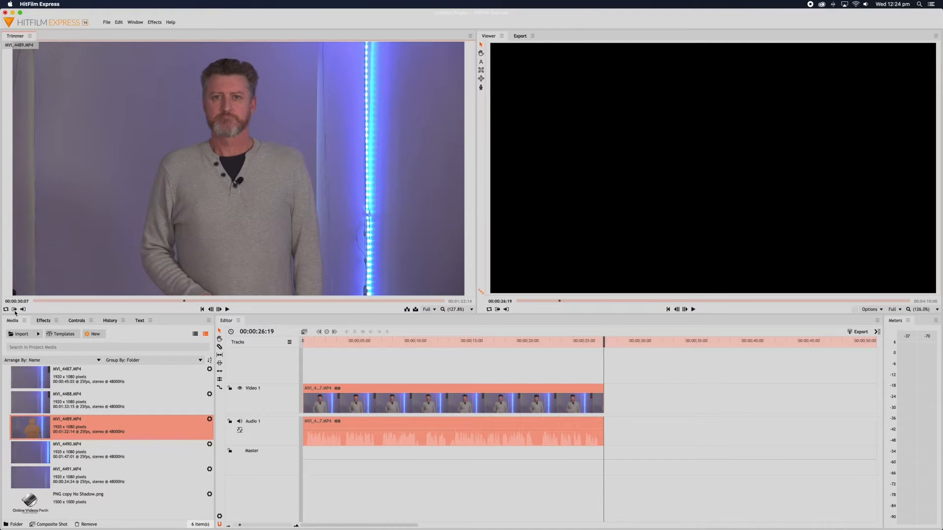
click(227, 310)
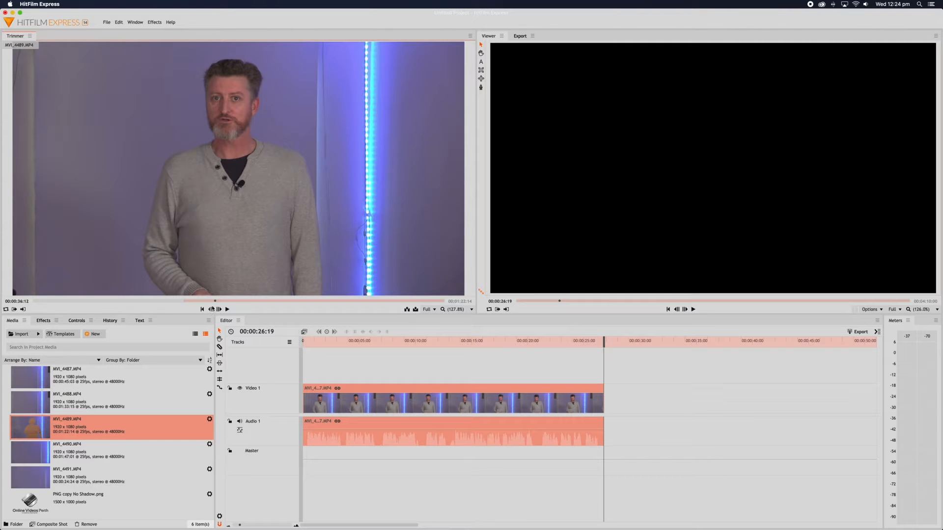
click(211, 310)
click(210, 310)
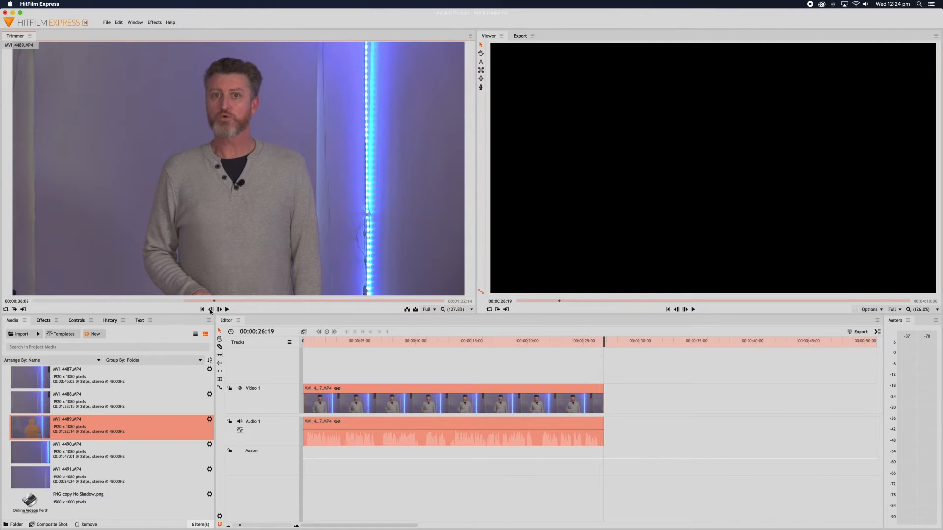
click(211, 310)
click(211, 310)
click(211, 310)
click(211, 310)
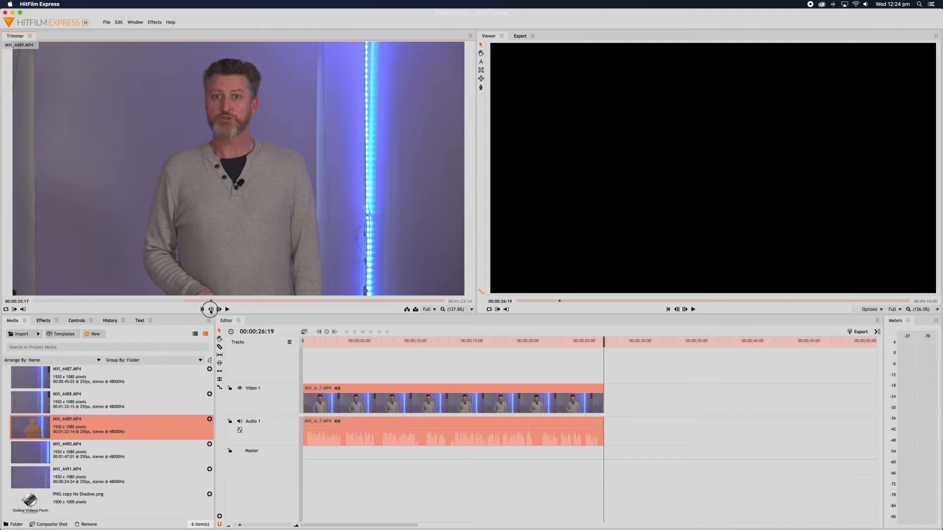
click(210, 310)
click(211, 310)
click(211, 310)
click(211, 310)
click(211, 310)
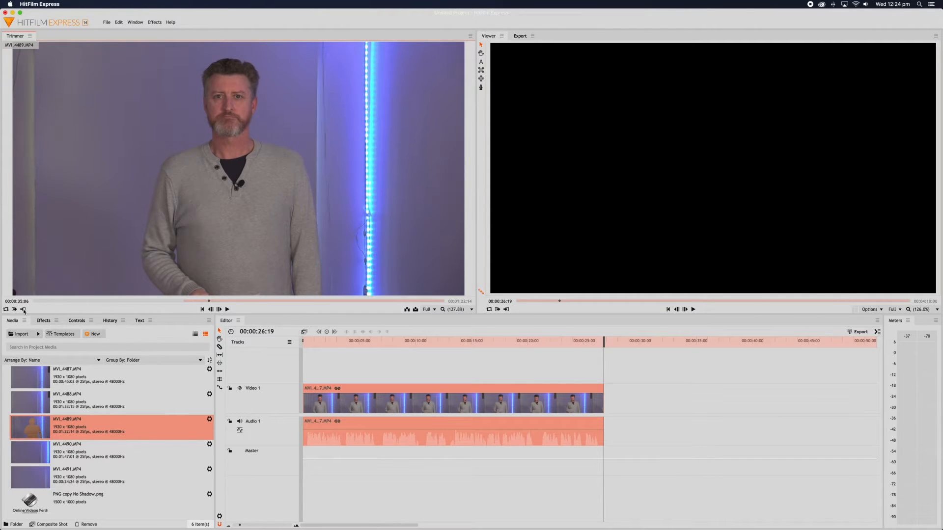
Lock the Video 1 and Audio 1 tracks.
click(230, 389)
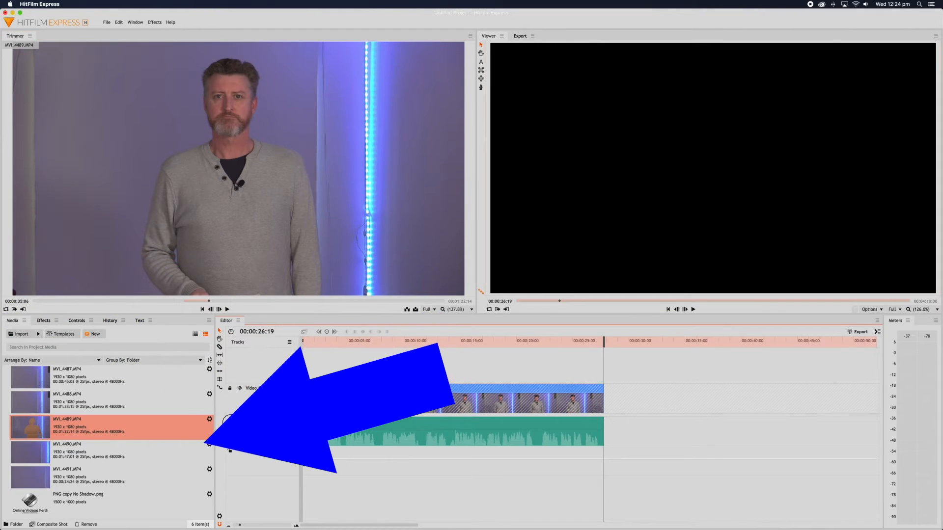
click(230, 450)
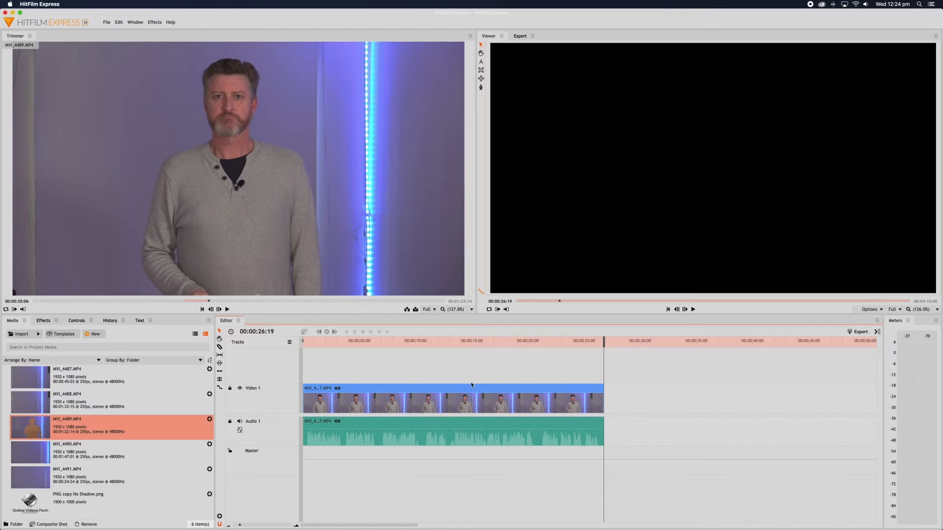
drag(553, 406, 572, 403)
Drop the MVI_4489 excerpt onto new Video 2 and Audio 2 tracks at the timeline start.
mouse_move(206, 224)
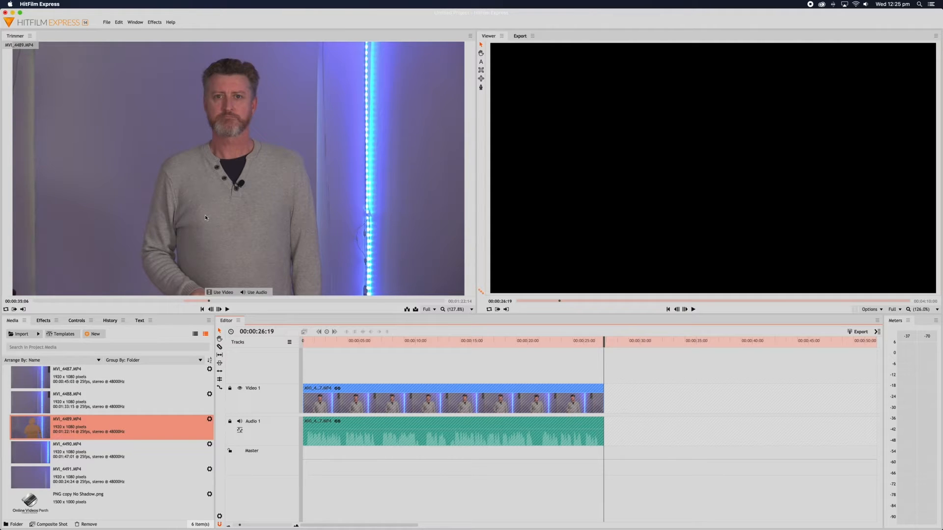
click(206, 216)
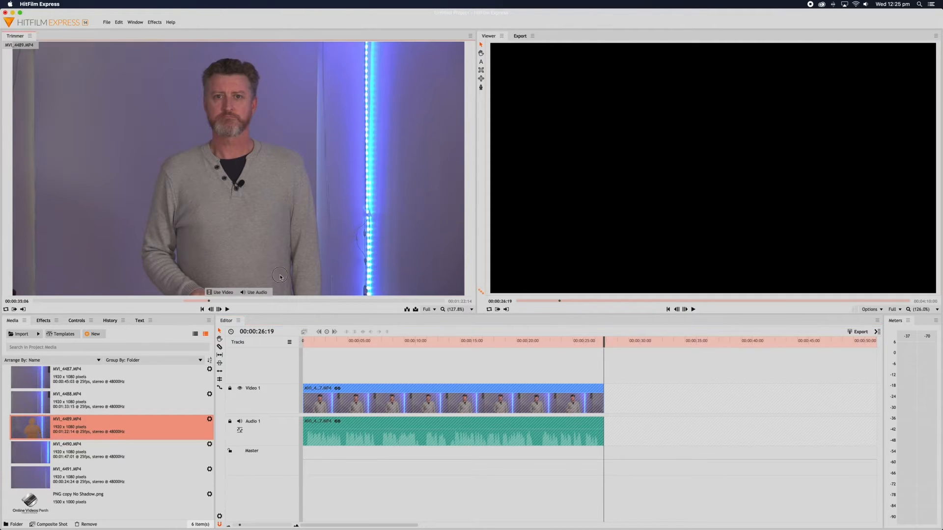
drag(280, 277, 304, 379)
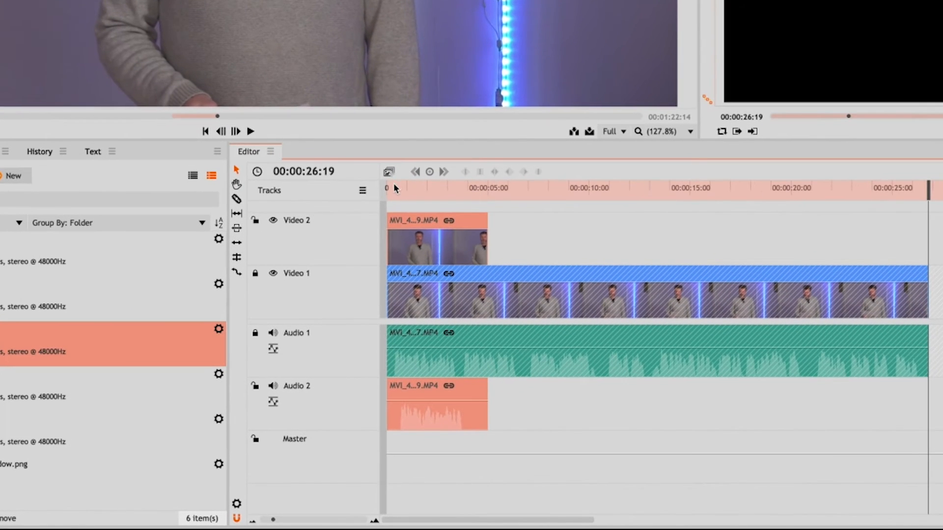
drag(394, 188, 393, 189)
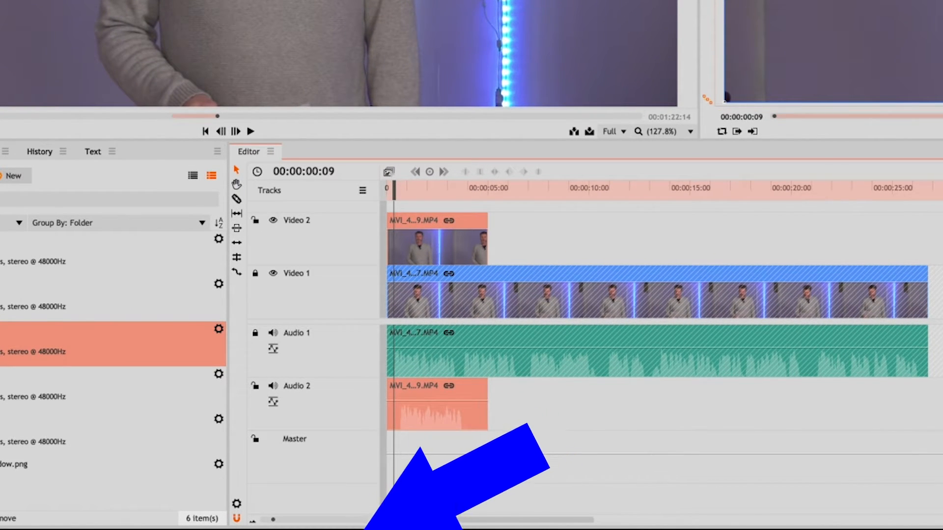
Trim MVI_4489's head, keep it starting at 0, then hide Video 1 and mute Audio 1.
click(375, 521)
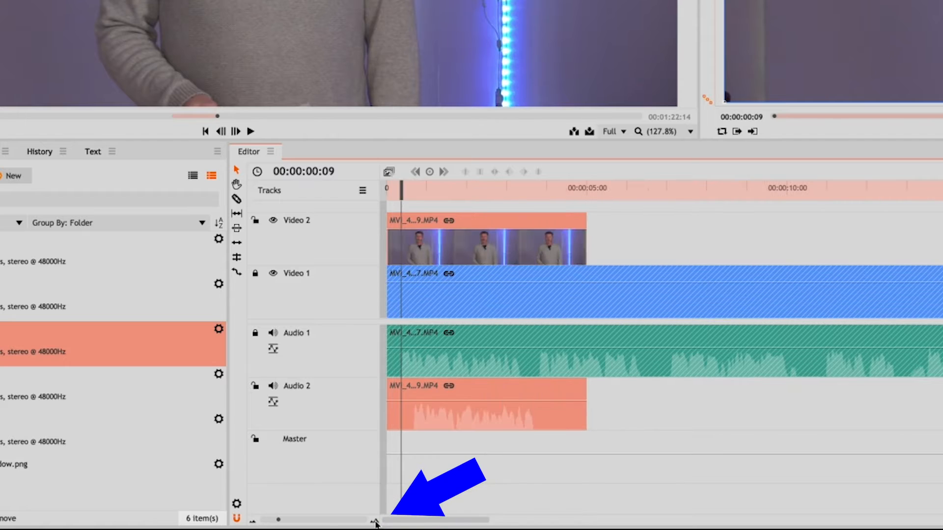
click(375, 521)
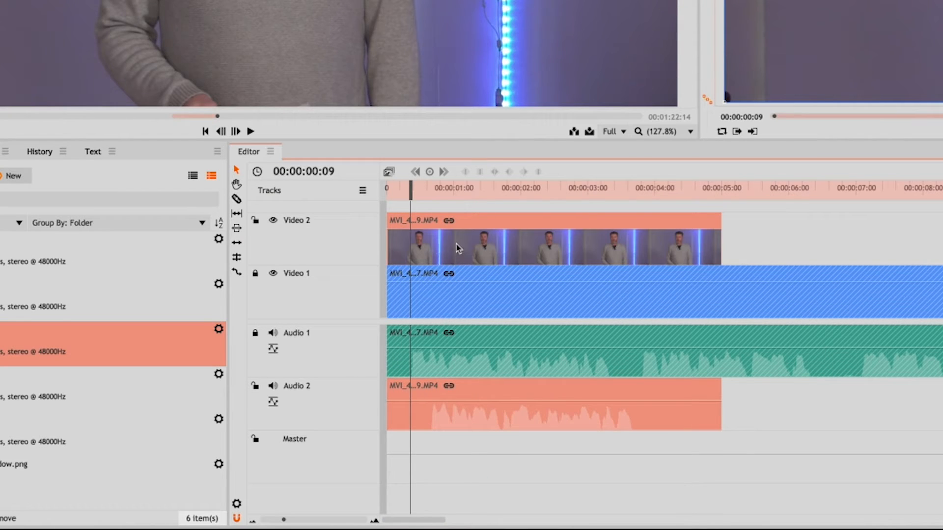
click(390, 242)
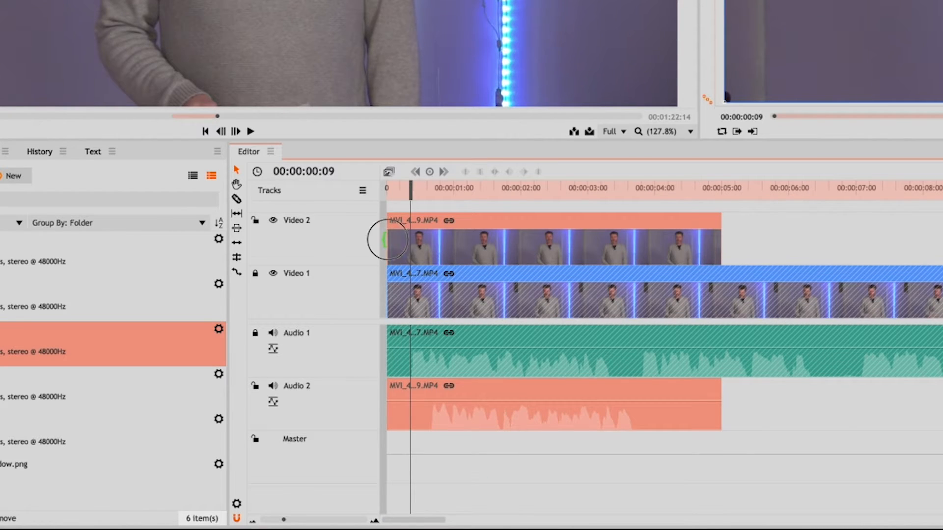
drag(392, 241, 422, 244)
drag(514, 256, 489, 251)
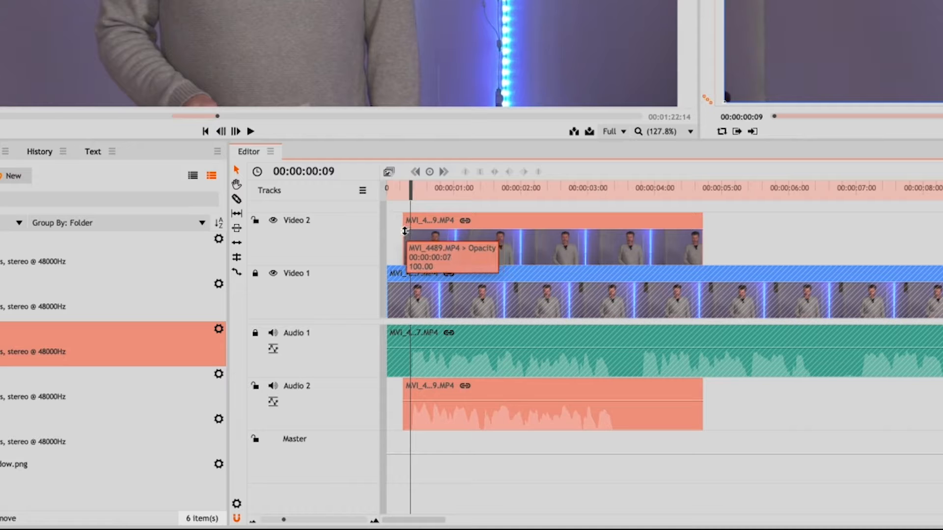
drag(397, 236, 385, 236)
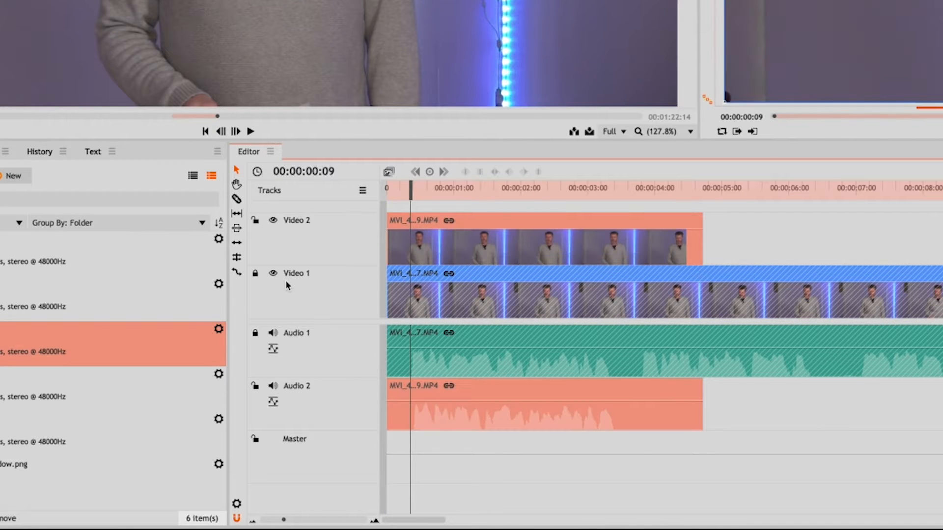
click(274, 274)
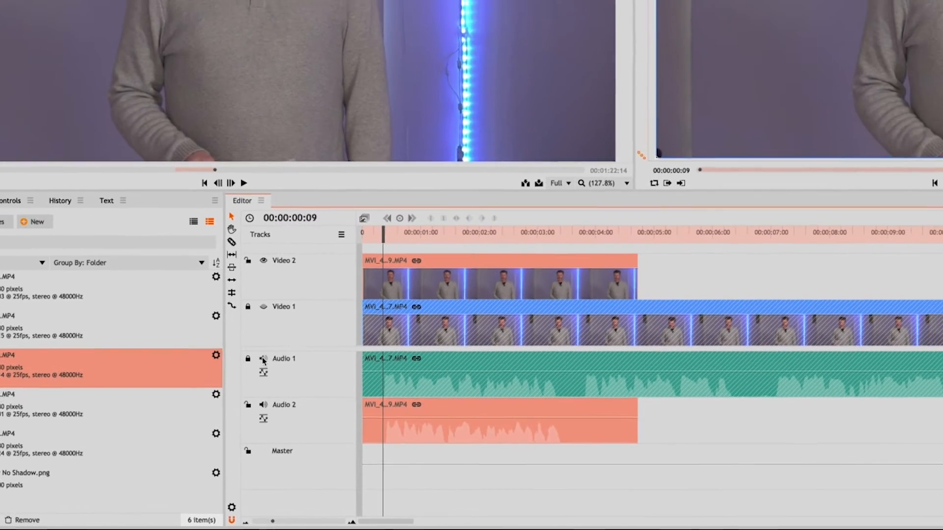
click(273, 333)
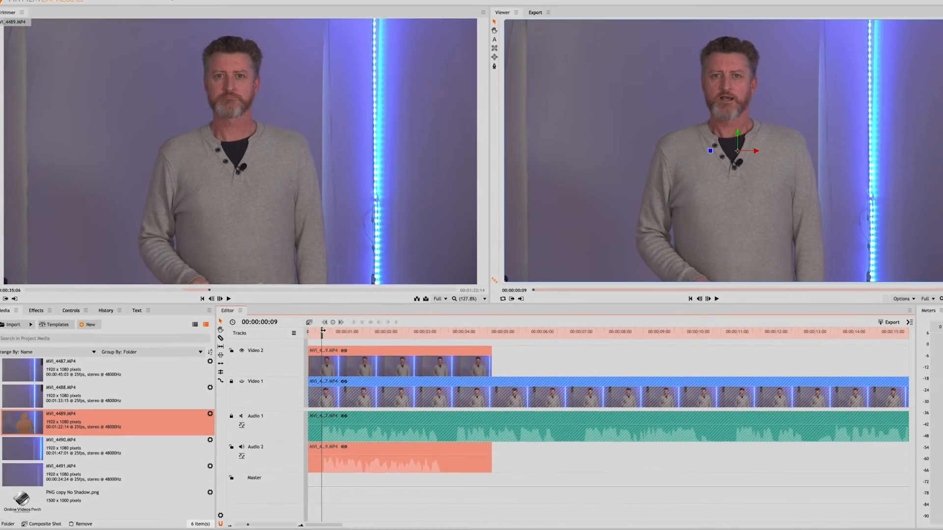
Play the edit from 00:00:00:06 and stop at 00:00:03:15.
drag(367, 258, 354, 258)
key(space)
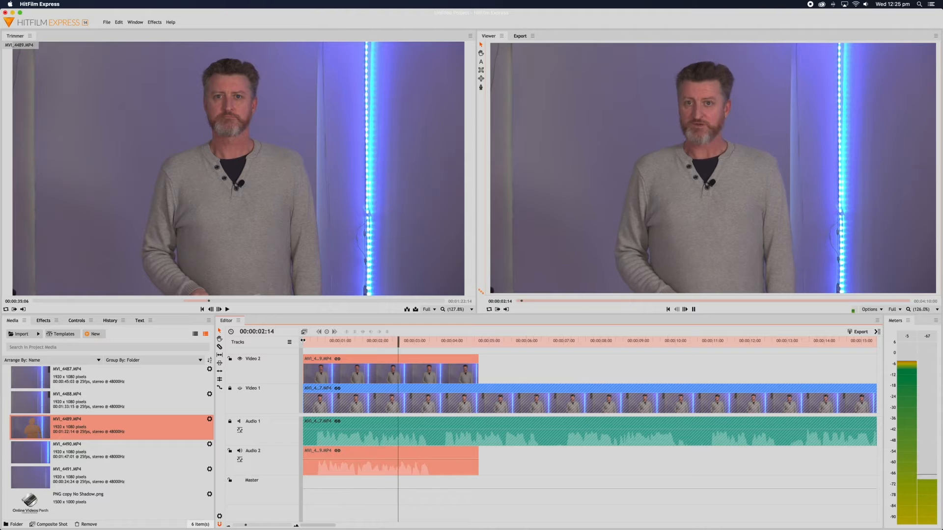
key(space)
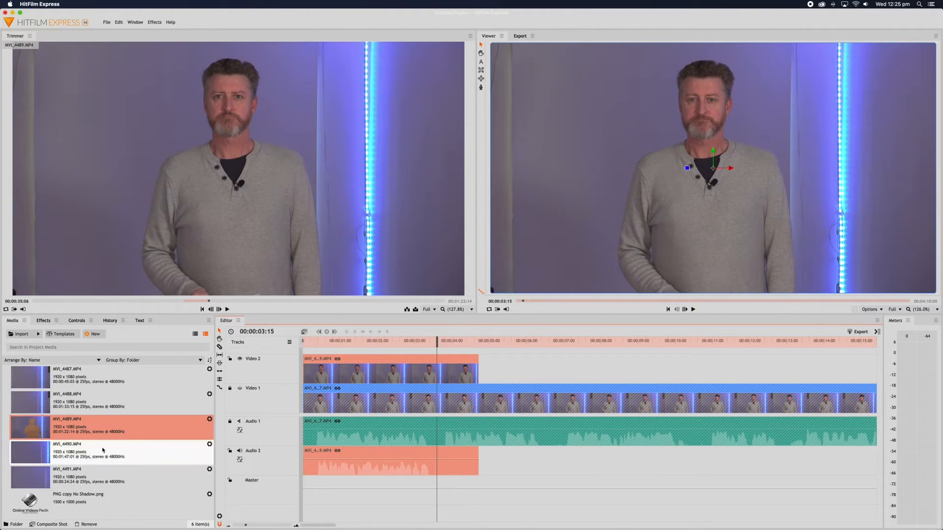
Load MVI_4490.MP4 in the Trimmer, review it, and mark an out point.
click(31, 452)
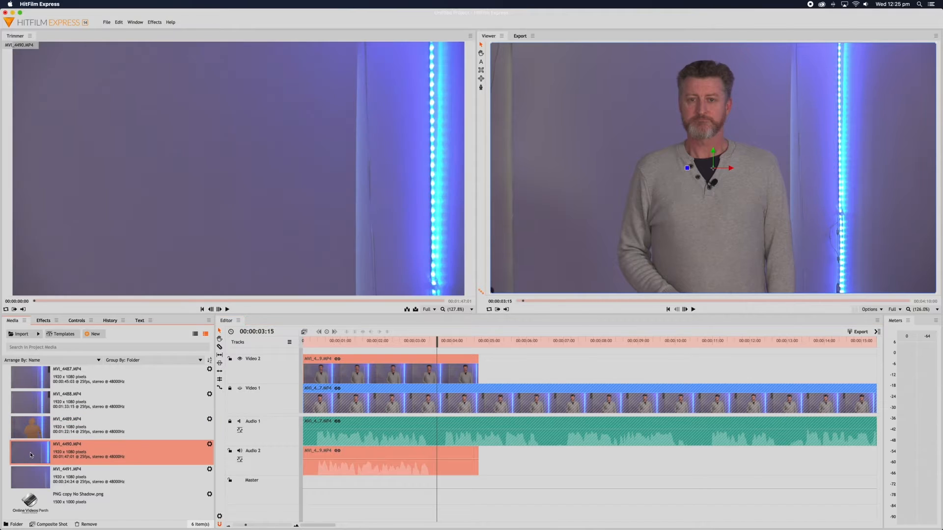
click(30, 453)
drag(63, 301, 136, 301)
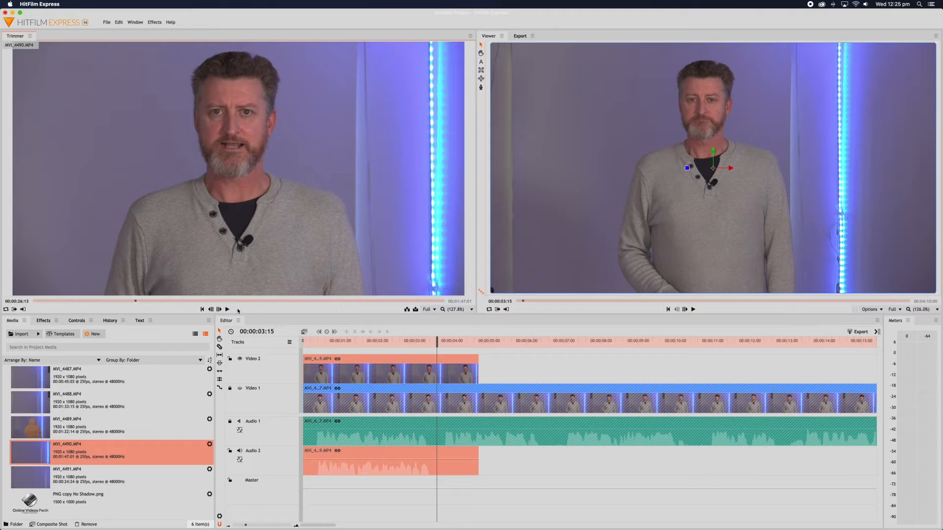
click(228, 310)
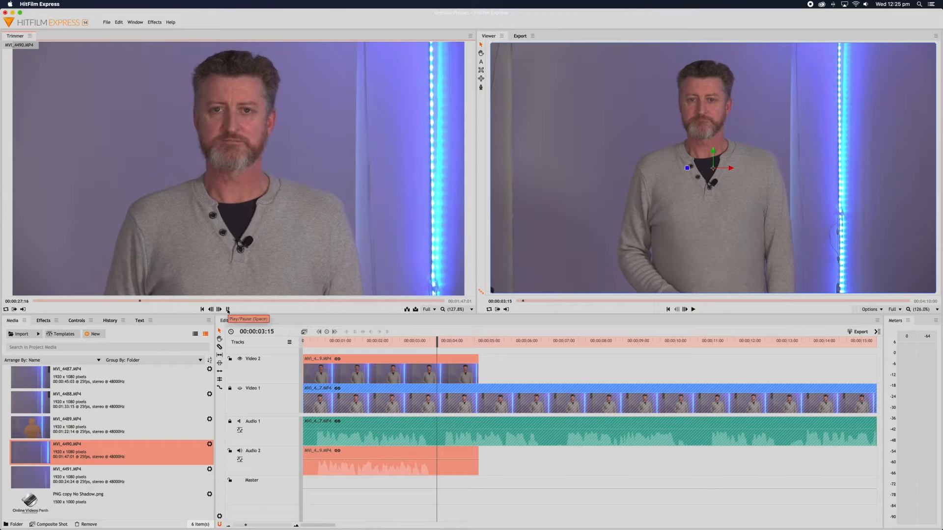
click(227, 310)
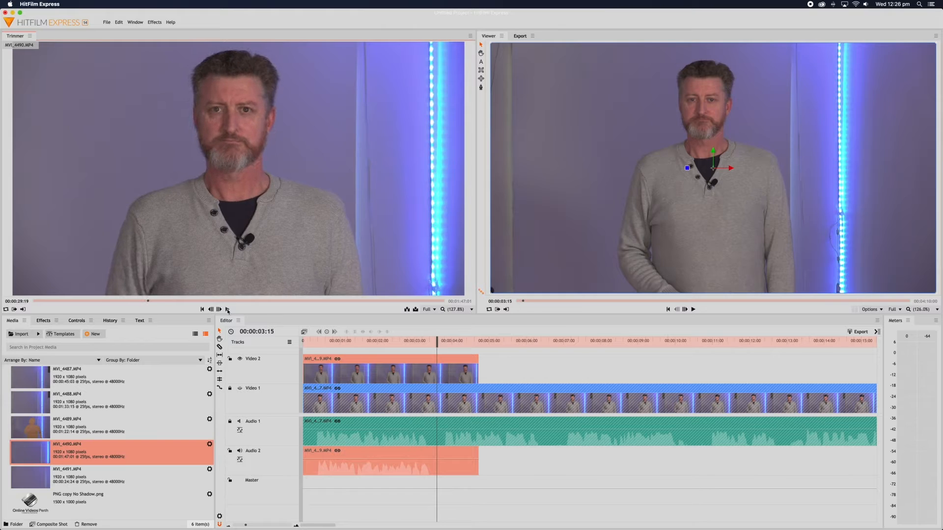
click(16, 310)
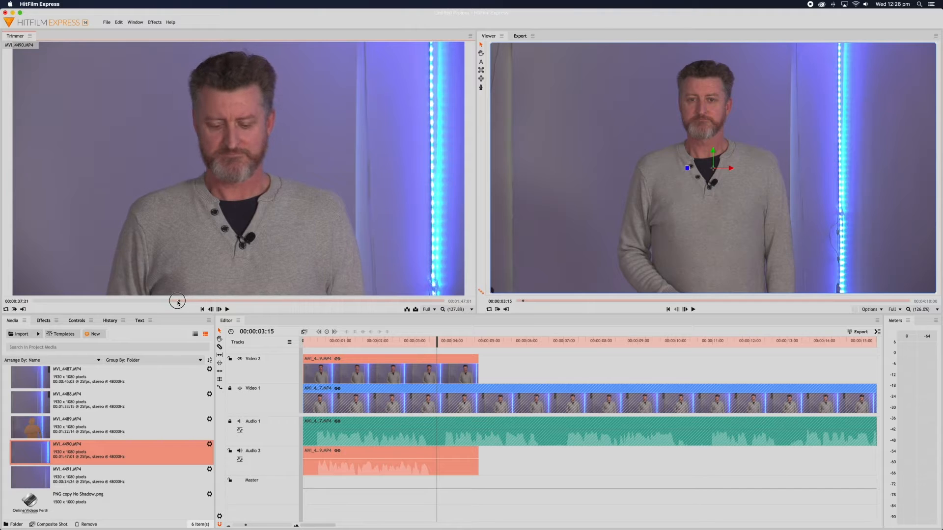
Cue MVI_4490 back frame by frame and mark the in point at 00:00:38:01.
drag(178, 302, 168, 303)
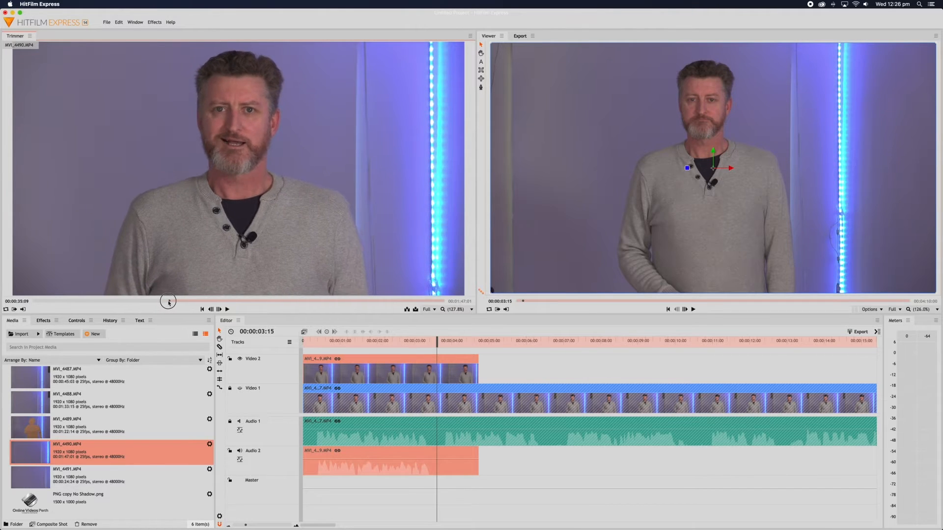
click(227, 309)
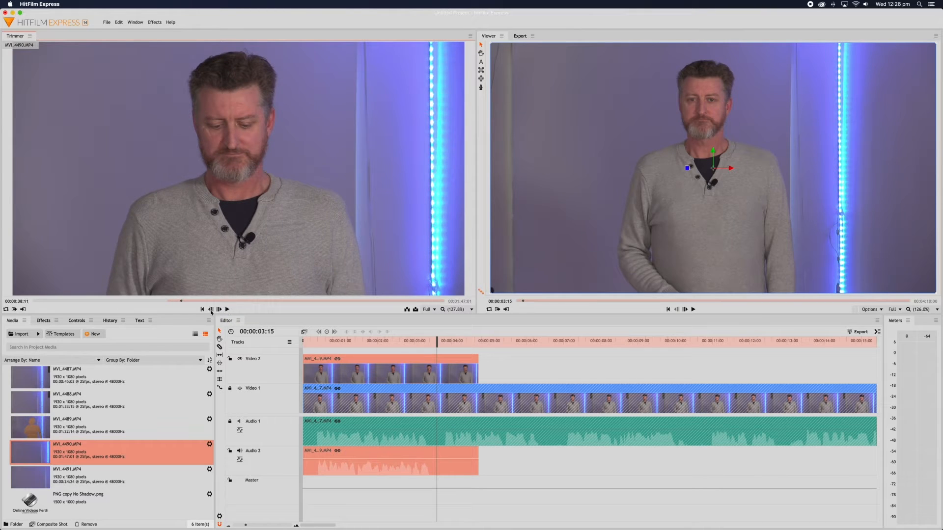
click(210, 310)
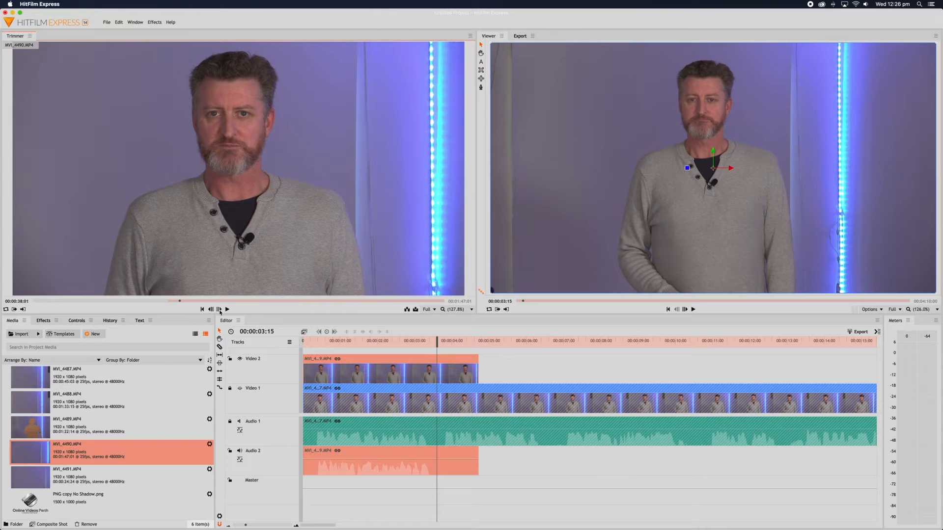
click(23, 309)
Drop the marked MVI_4490 excerpt on the timeline and shorten the first clip to end at 00:00:03:15.
mouse_move(166, 219)
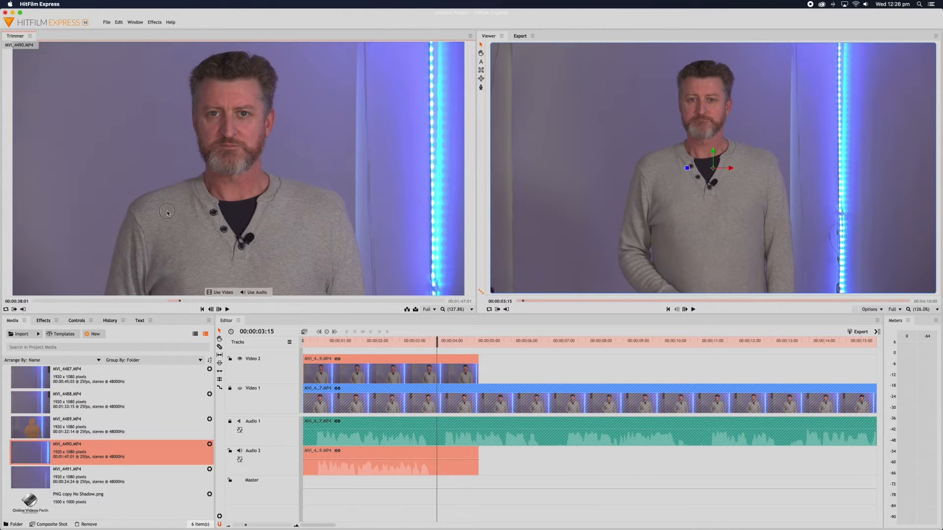
drag(406, 338, 487, 378)
click(461, 363)
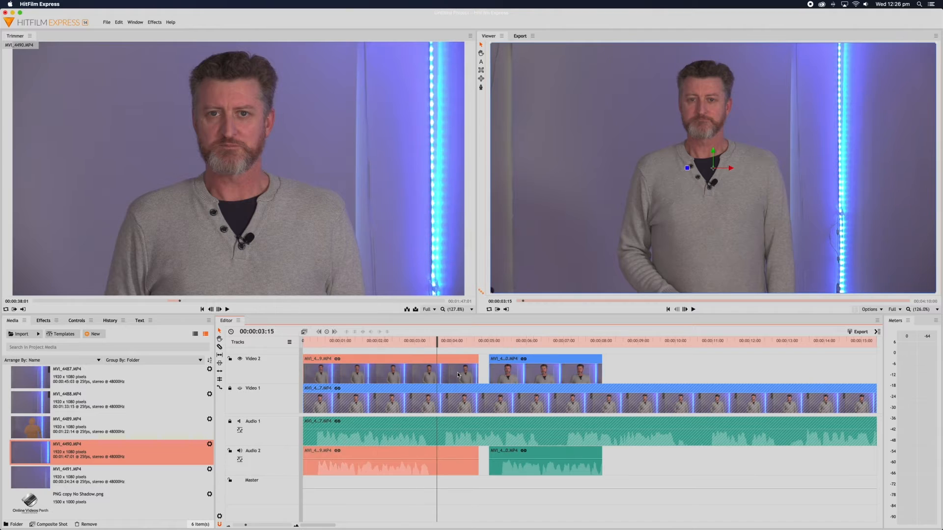
drag(478, 359, 437, 358)
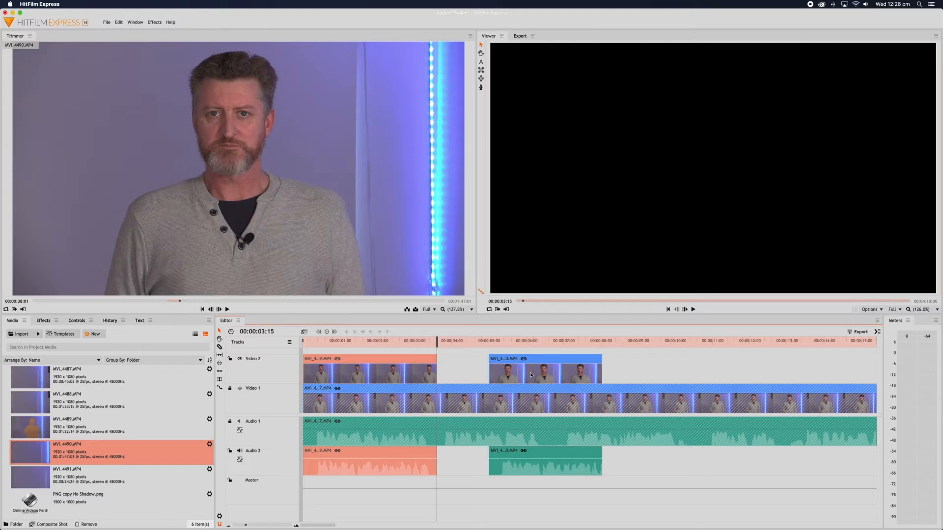
Snap MVI_4490 onto Video 3 at 00:00:03:15 and trim a few frames off its start.
drag(530, 375, 530, 353)
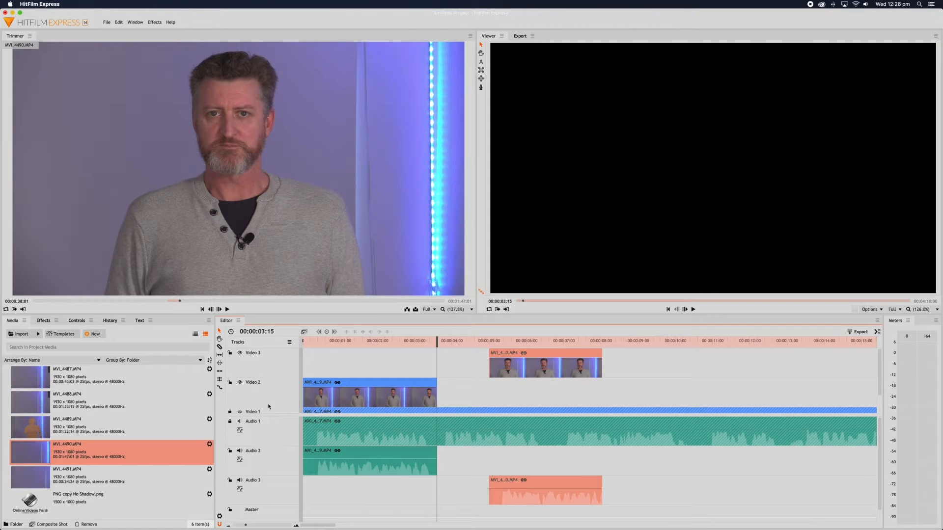
drag(540, 370, 488, 368)
drag(485, 366, 485, 366)
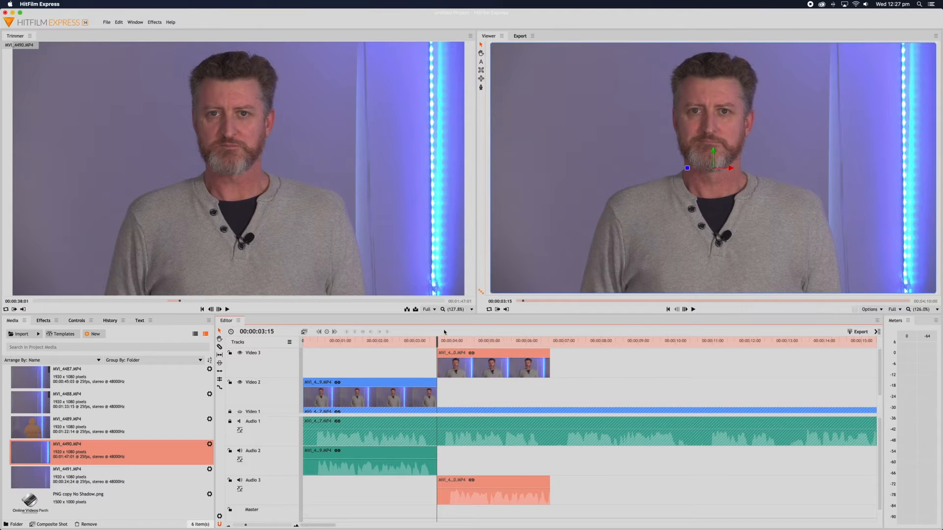
drag(443, 341, 445, 340)
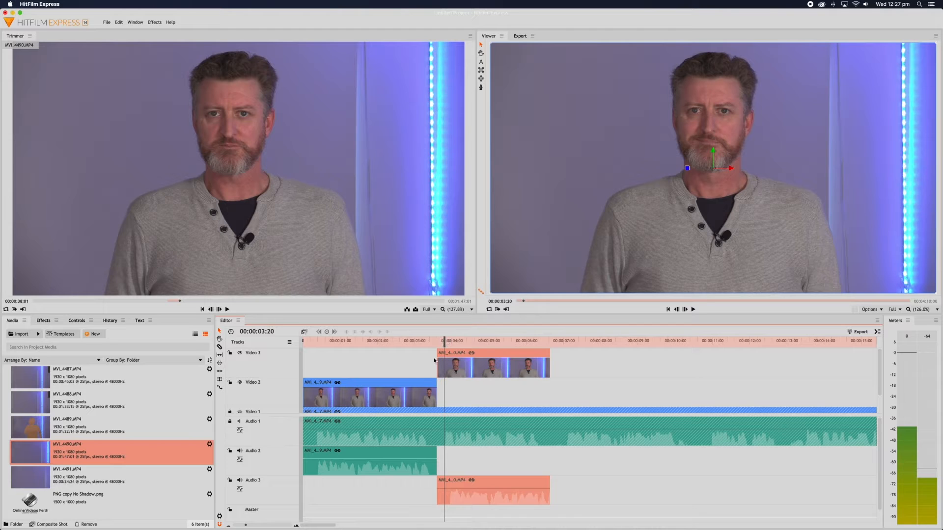
drag(436, 361, 485, 363)
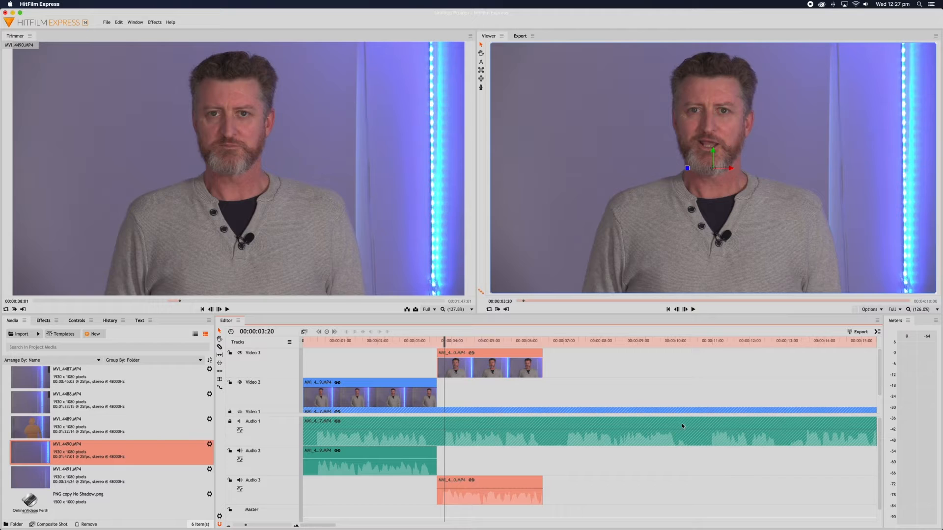
Play the edit back from the beginning of the timeline to review it.
click(303, 341)
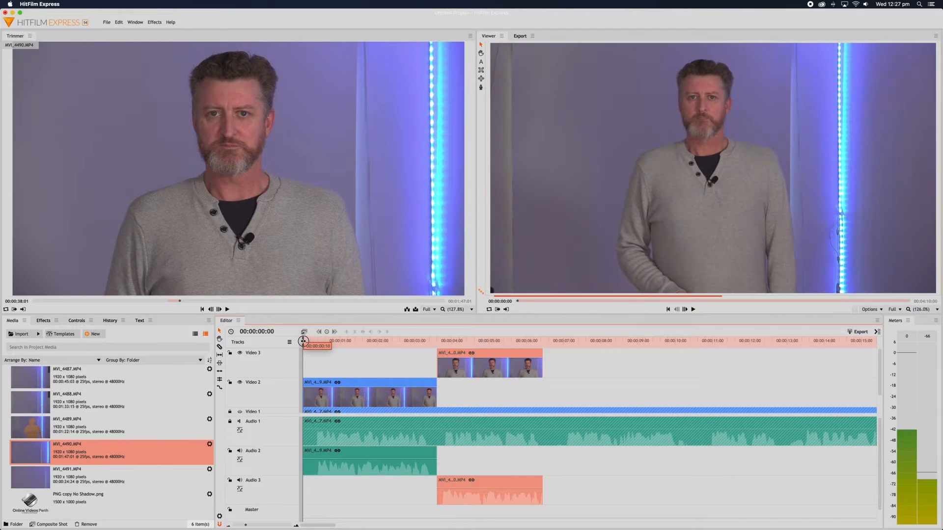
key(space)
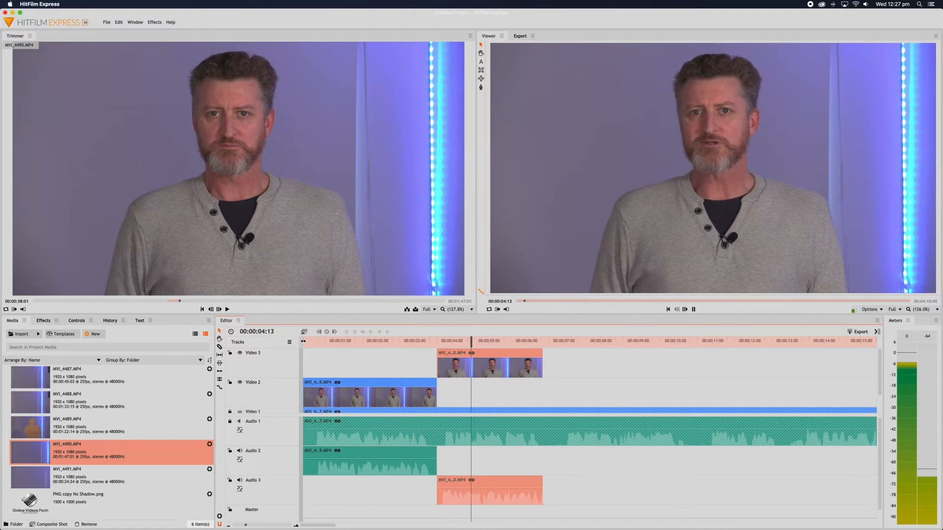
key(space)
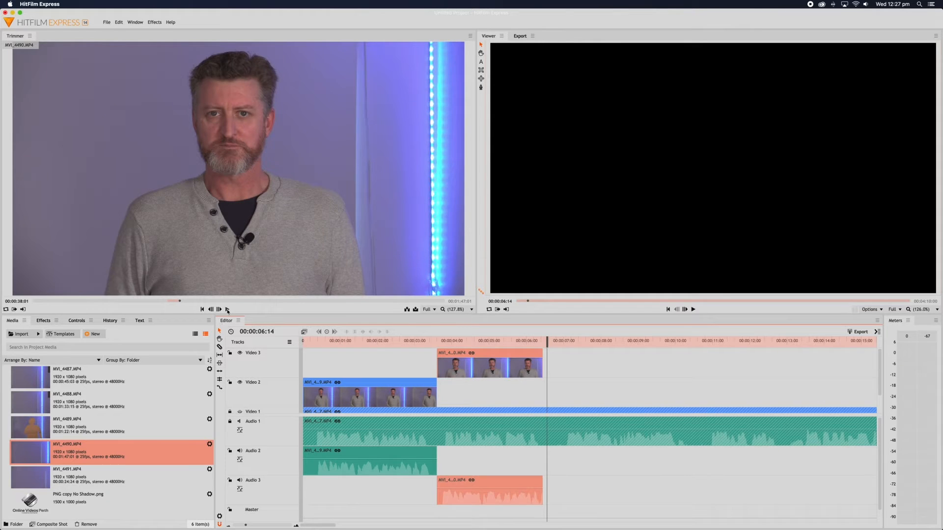
Set a new in point in the MVI_4490 source and delete its clip from Video 3.
click(227, 309)
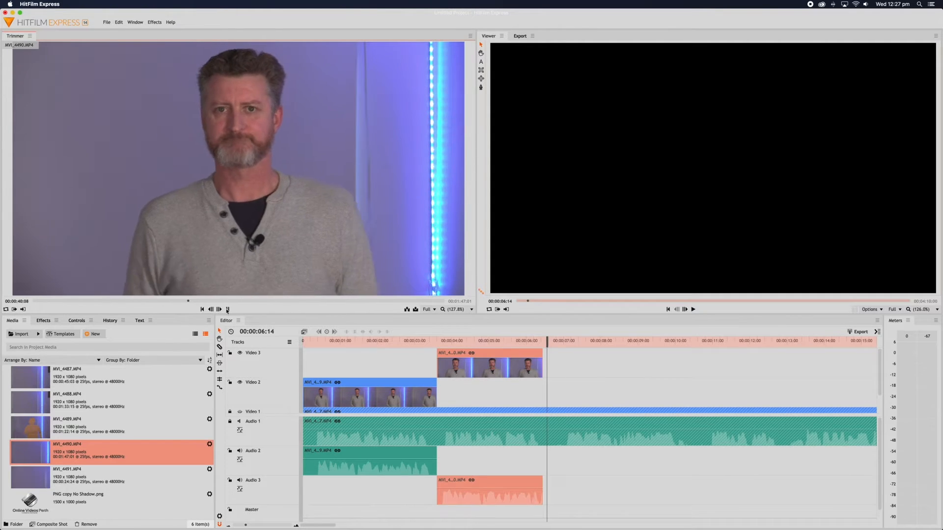
click(13, 310)
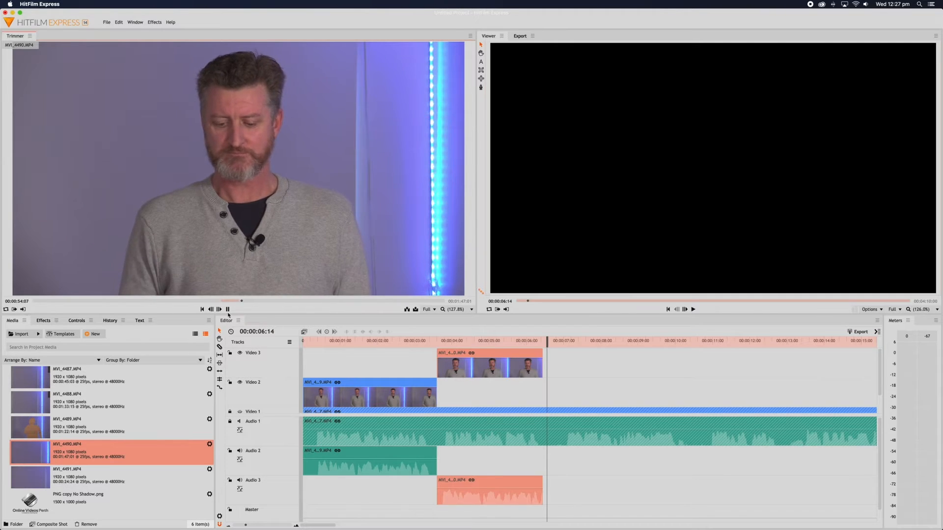
click(499, 366)
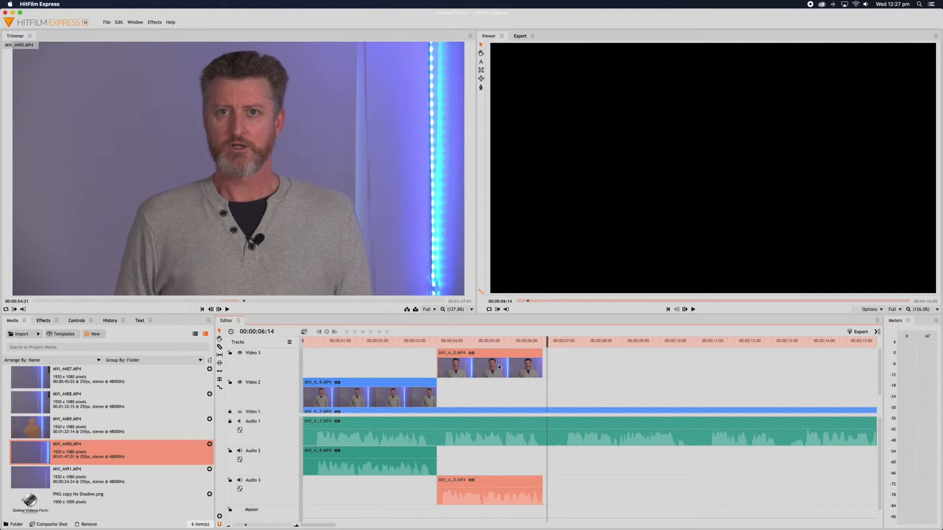
key(Delete)
Place the re-trimmed MVI_4490 on Video 3 at 00:00:03:15, trim 13 frames from its start, and review playback.
drag(174, 202, 439, 371)
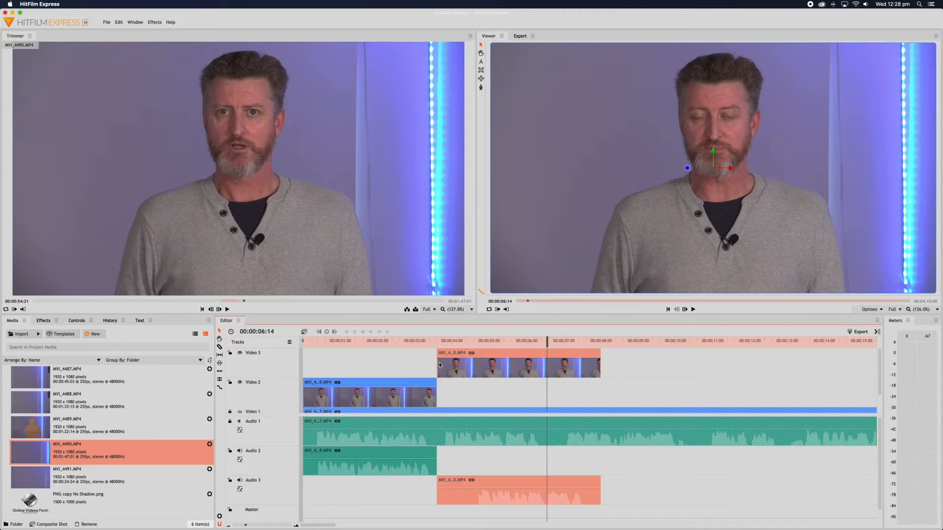
drag(436, 363, 390, 340)
key(space)
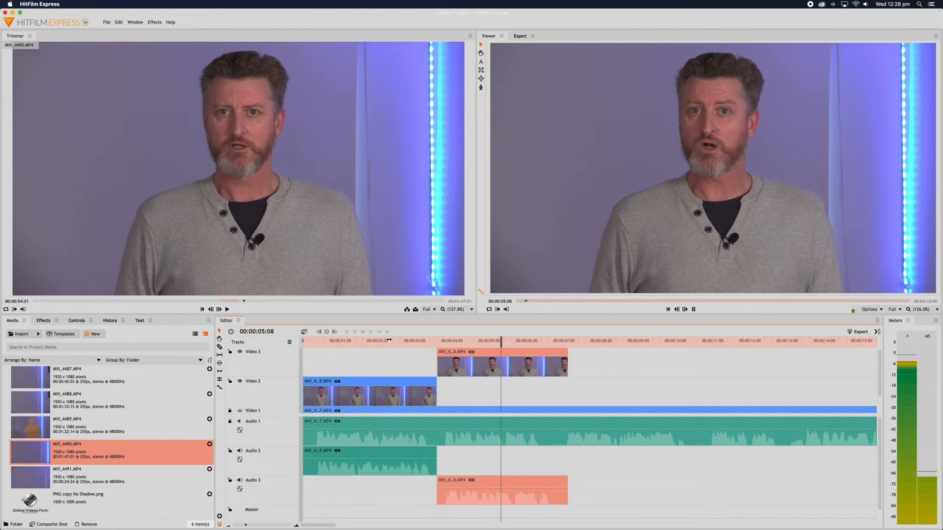
key(space)
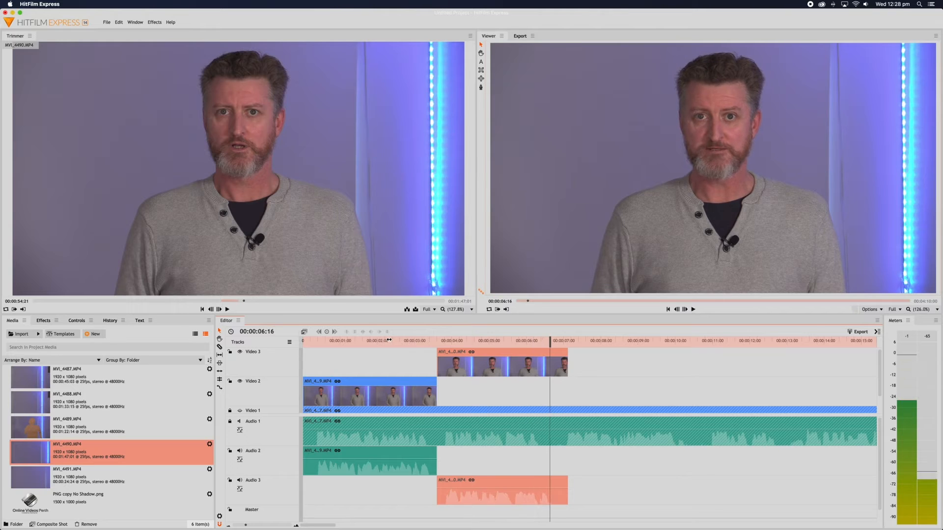
mouse_move(551, 342)
mouse_down()
mouse_move(565, 359)
mouse_move(554, 360)
mouse_up()
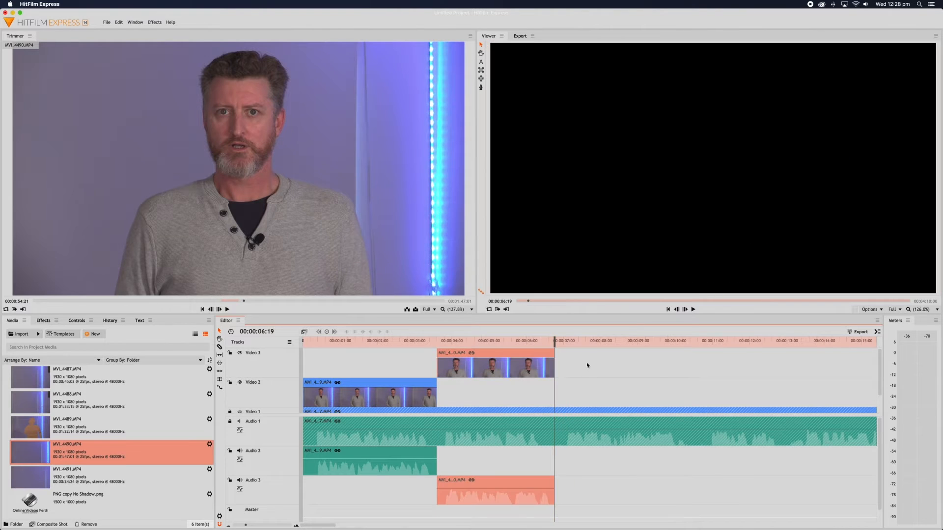
click(228, 310)
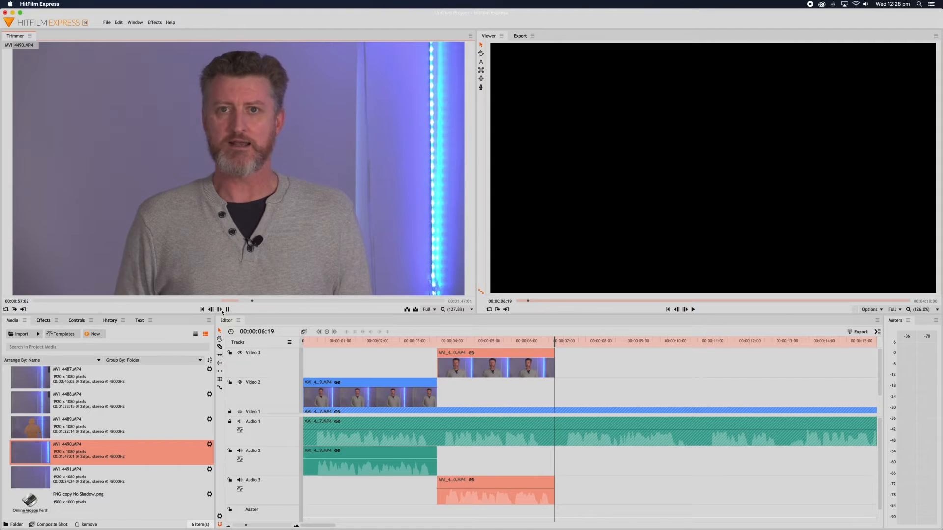
Load MVI_4489 into the Trimmer, play and scrub it, and pause at 00:00:45:17.
click(70, 429)
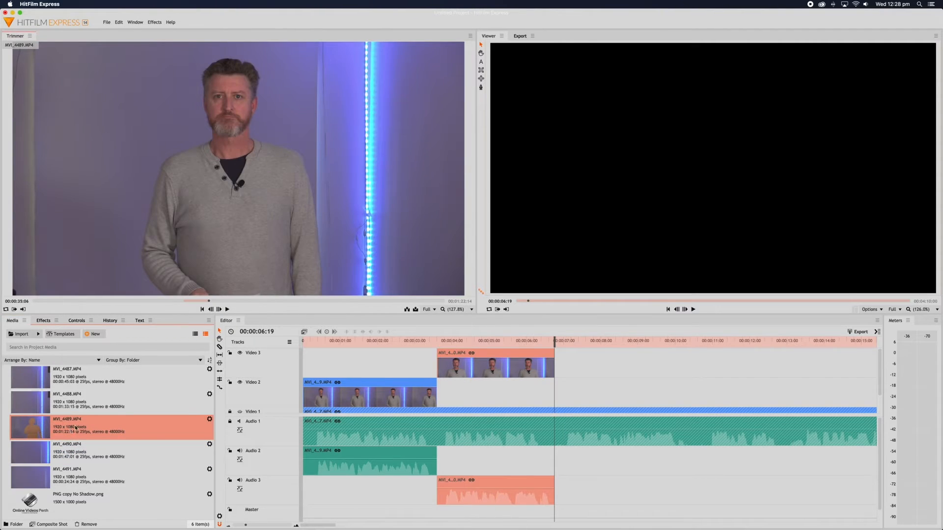
click(228, 310)
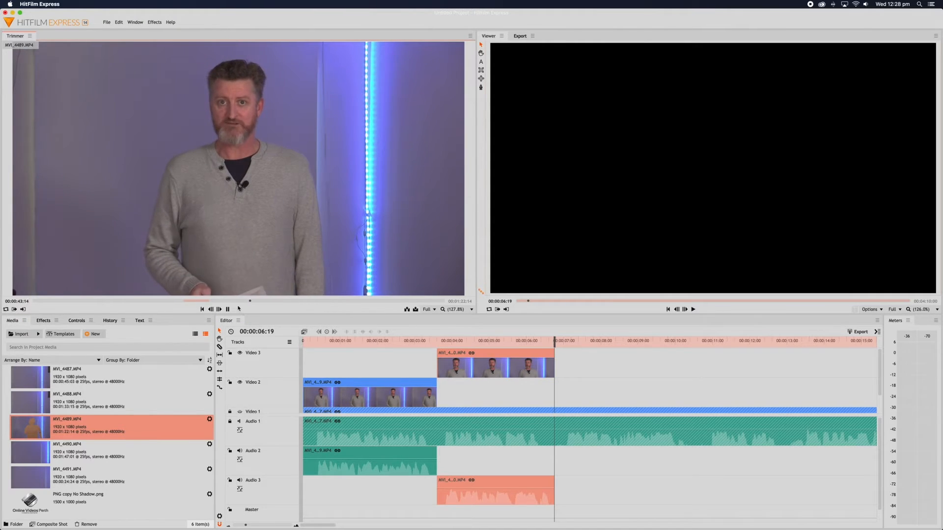
click(227, 310)
click(225, 301)
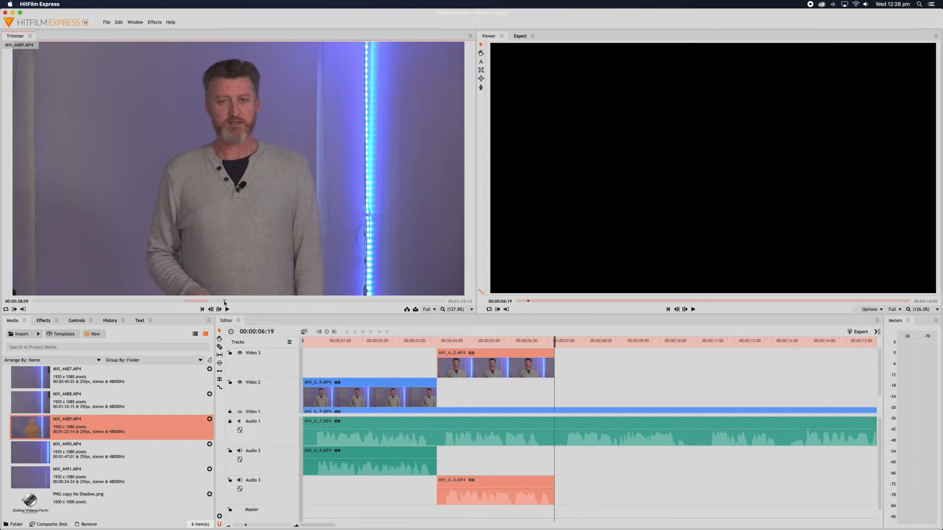
drag(220, 303, 216, 303)
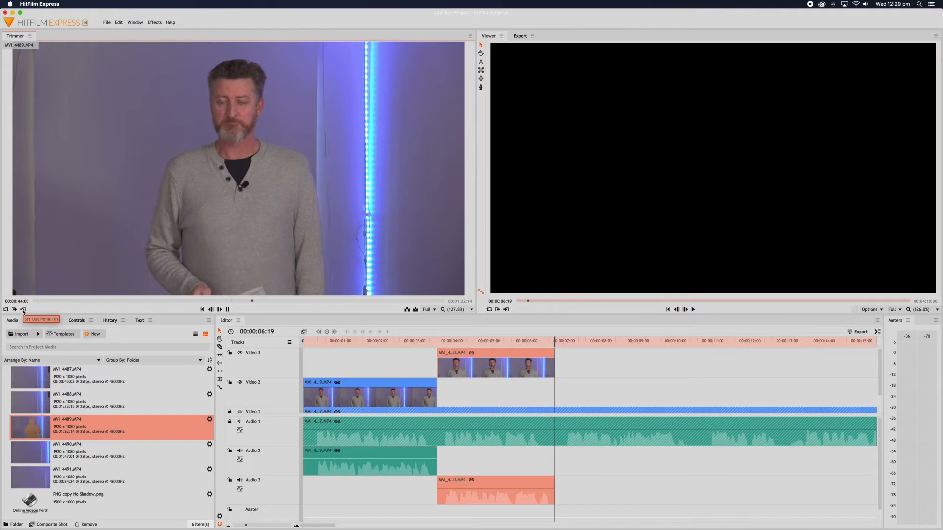
click(227, 310)
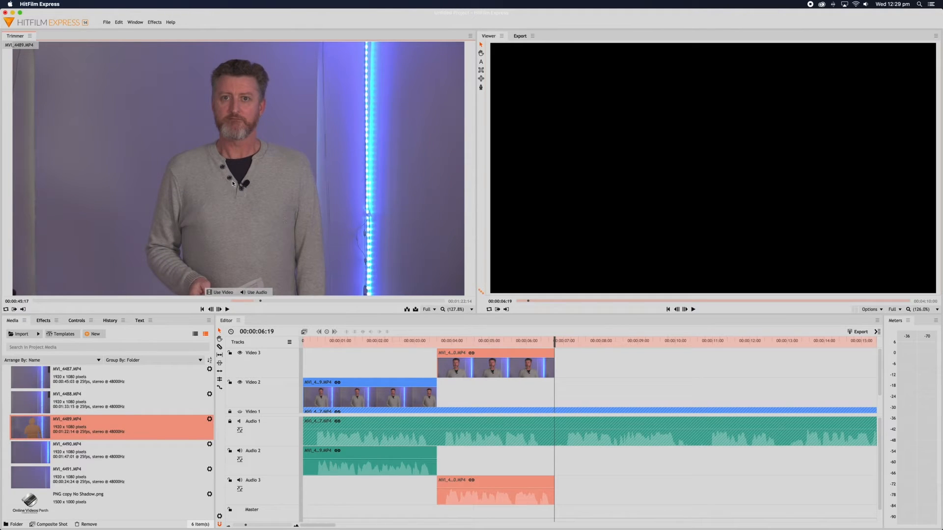
Place MVI_4489 on Video 2 at 00:00:06:19 and trim two frames off its start.
drag(447, 301, 555, 388)
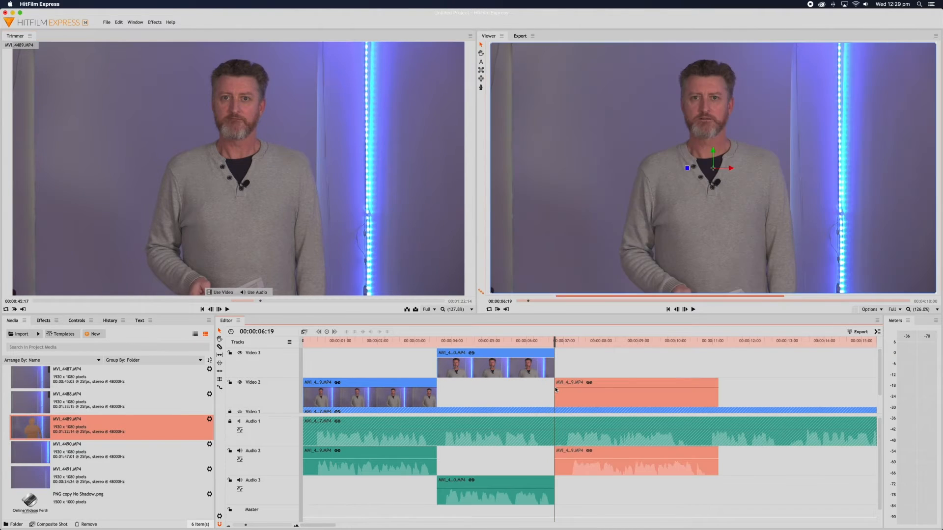
click(566, 340)
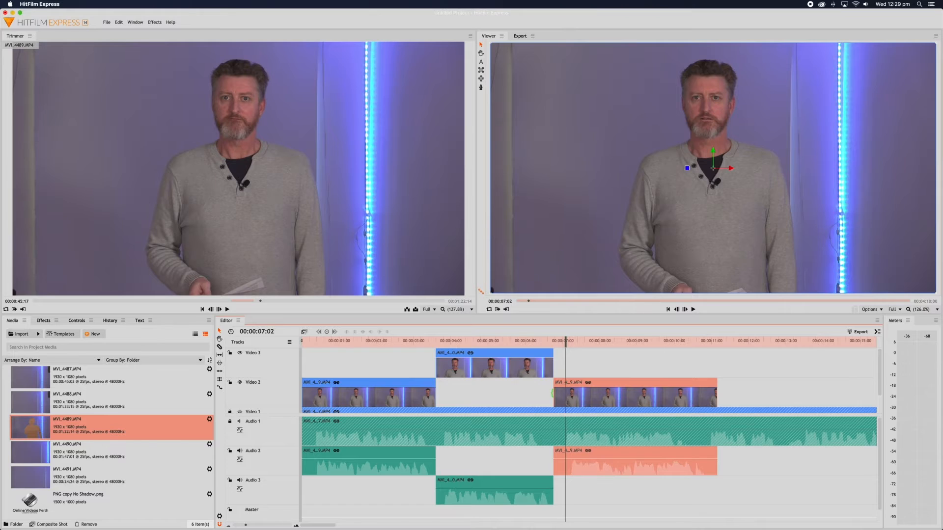
drag(553, 393, 604, 404)
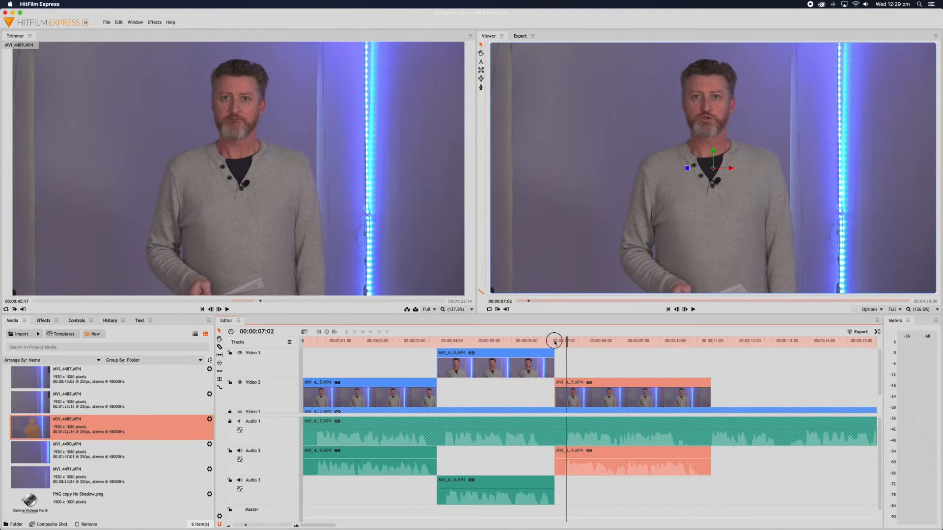
Play across the new MVI_4489 cut, stopping at 00:00:10:17, then load MVI_4491 for preview.
drag(554, 343, 528, 340)
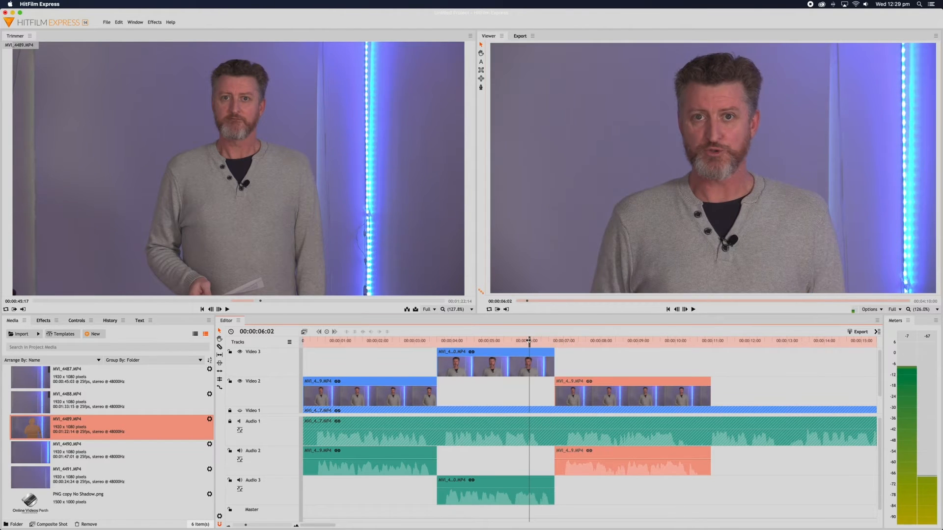
key(space)
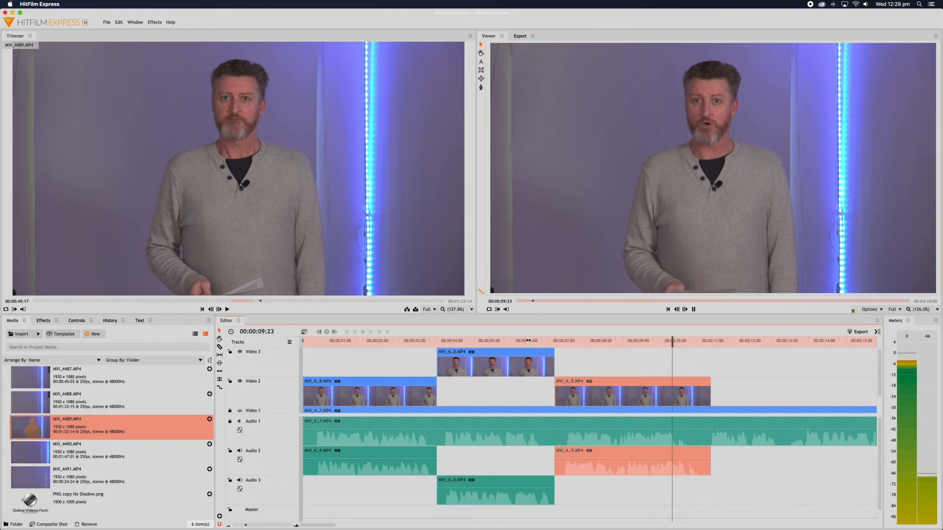
key(space)
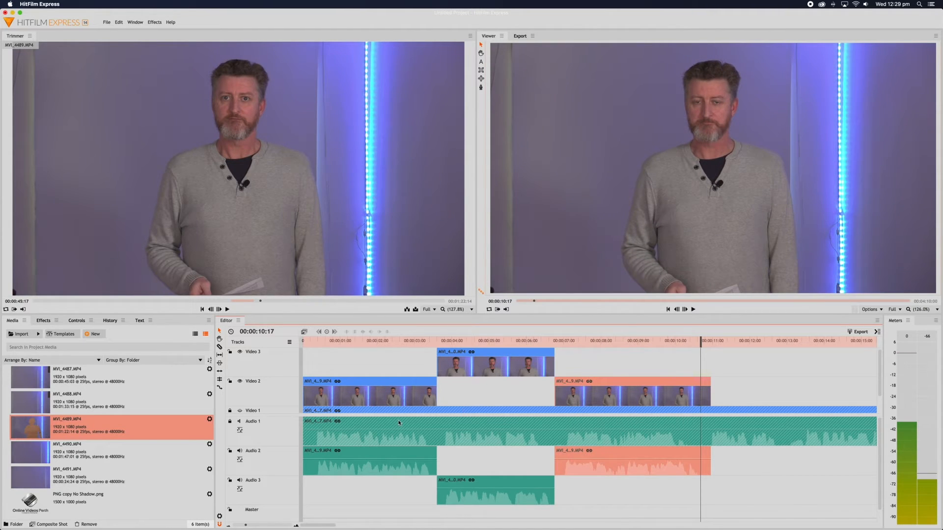
click(39, 477)
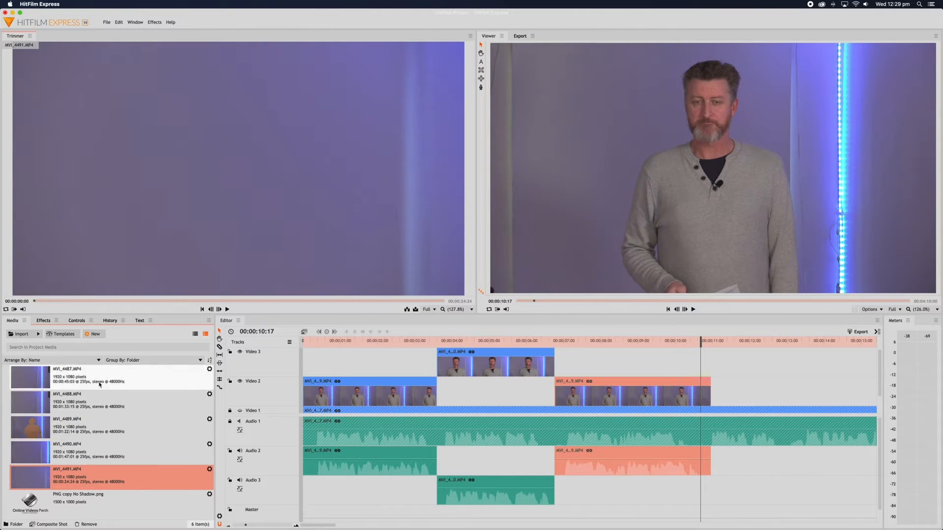
Play MVI_4491, set its in point, and drop it onto Video 3 at the playhead.
click(227, 310)
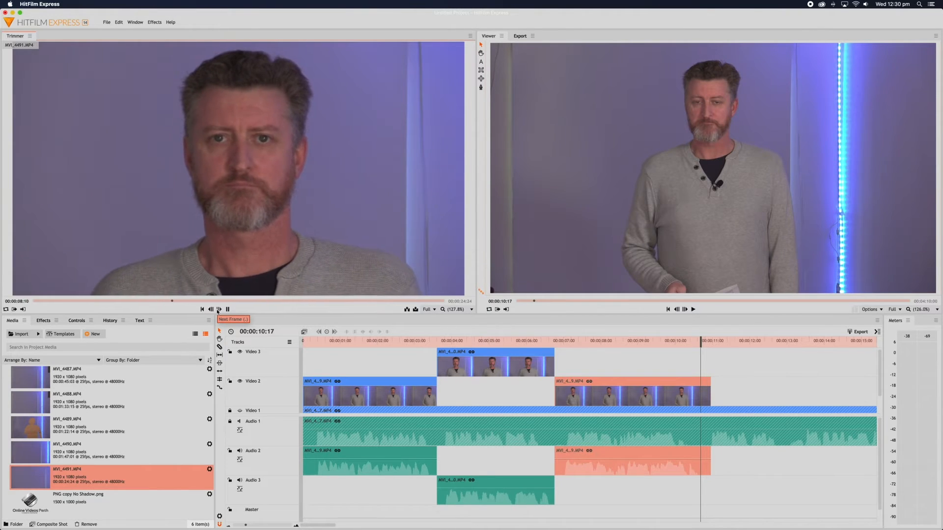
click(15, 311)
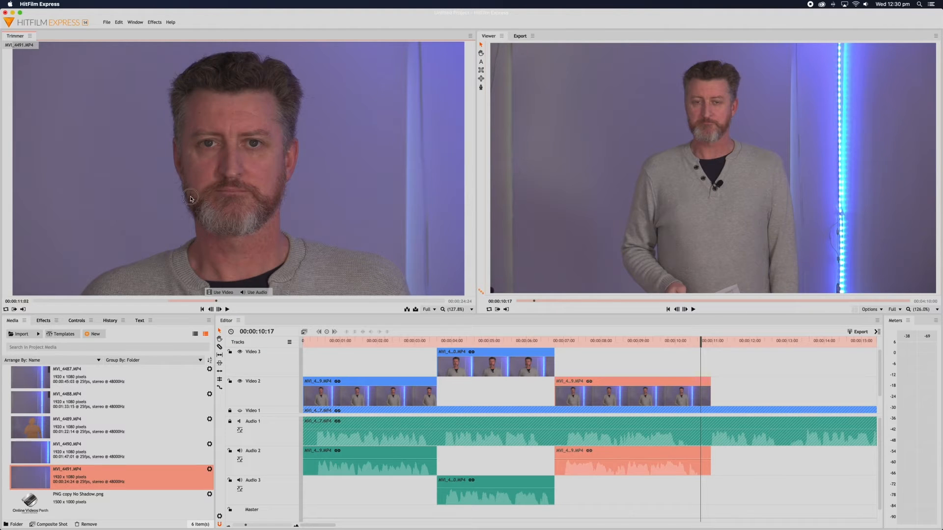
drag(191, 199, 711, 374)
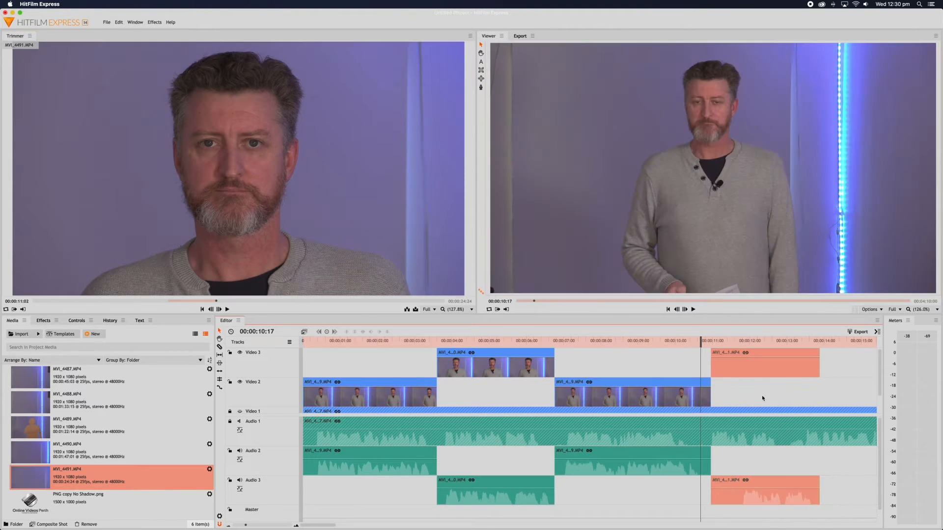
click(713, 344)
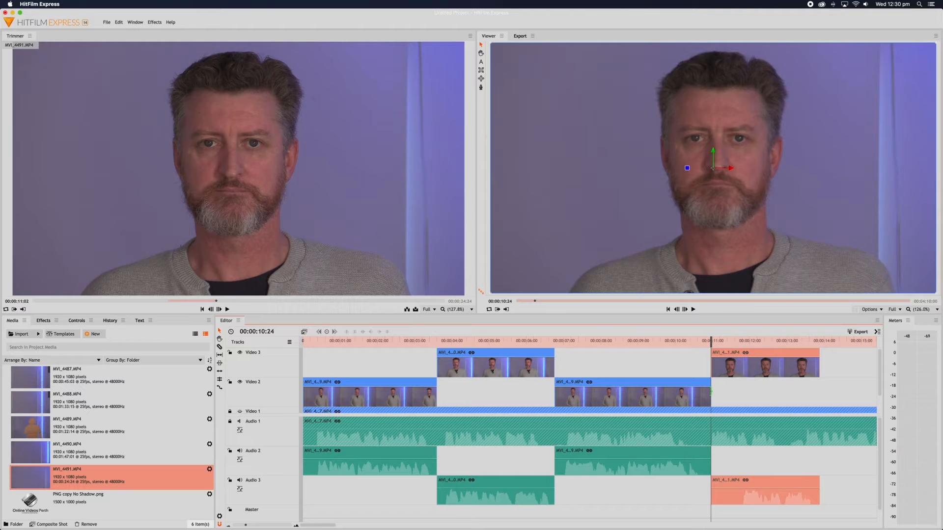
drag(711, 392, 703, 392)
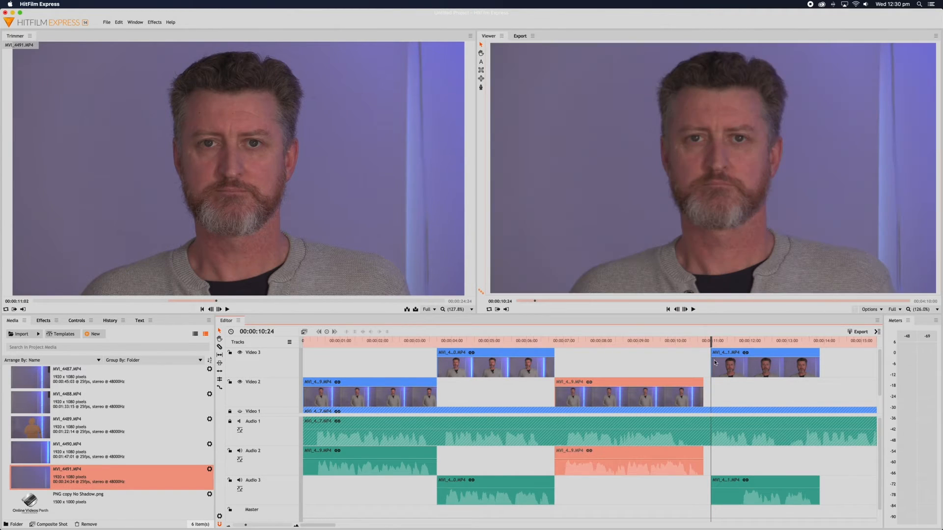
drag(711, 362, 744, 368)
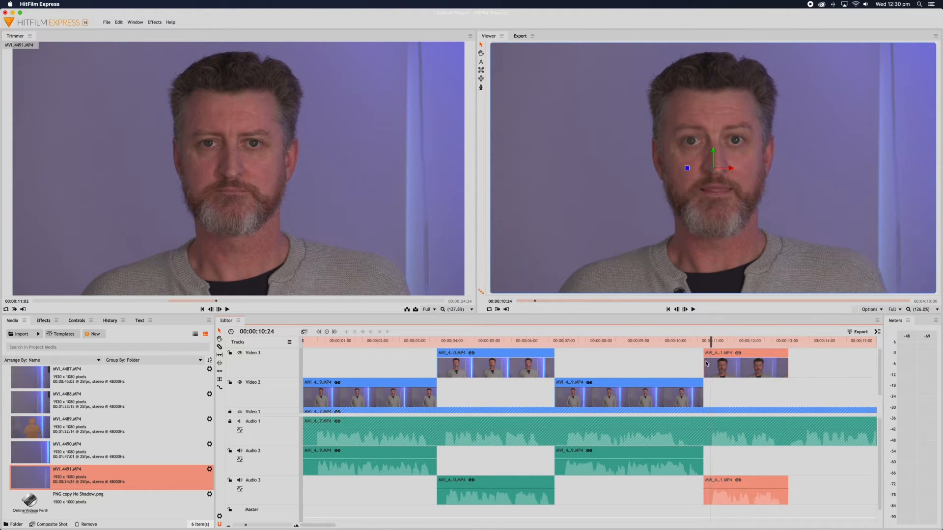
click(665, 343)
key(space)
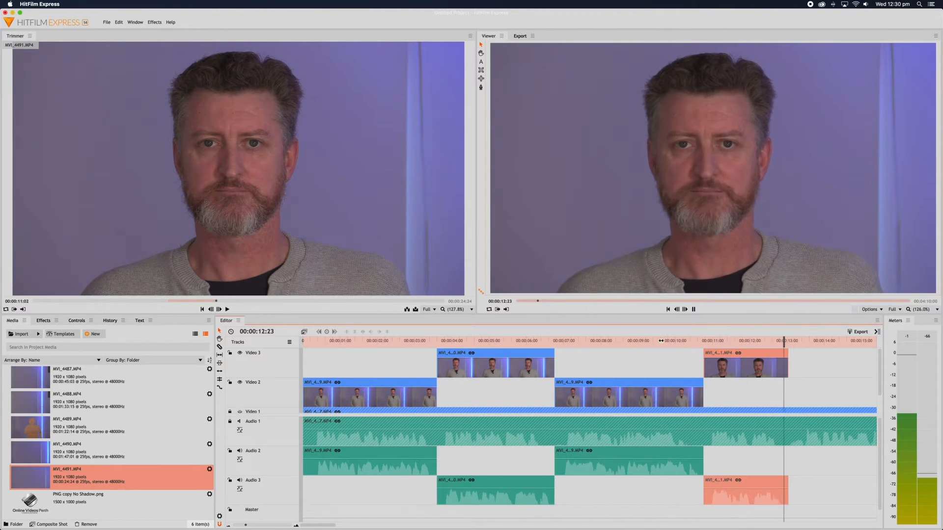
key(space)
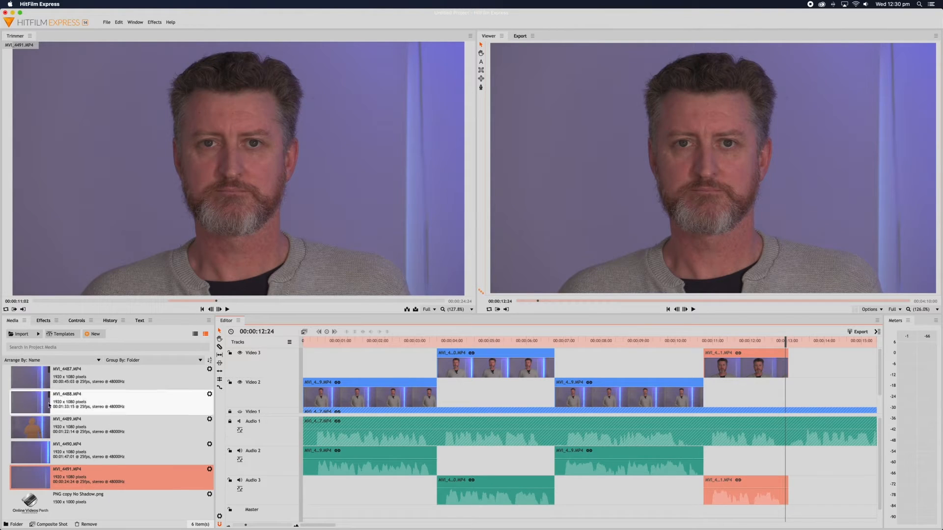
Load MVI_4489.MP4 in the Trimmer and review it from about 52 seconds.
double_click(339, 400)
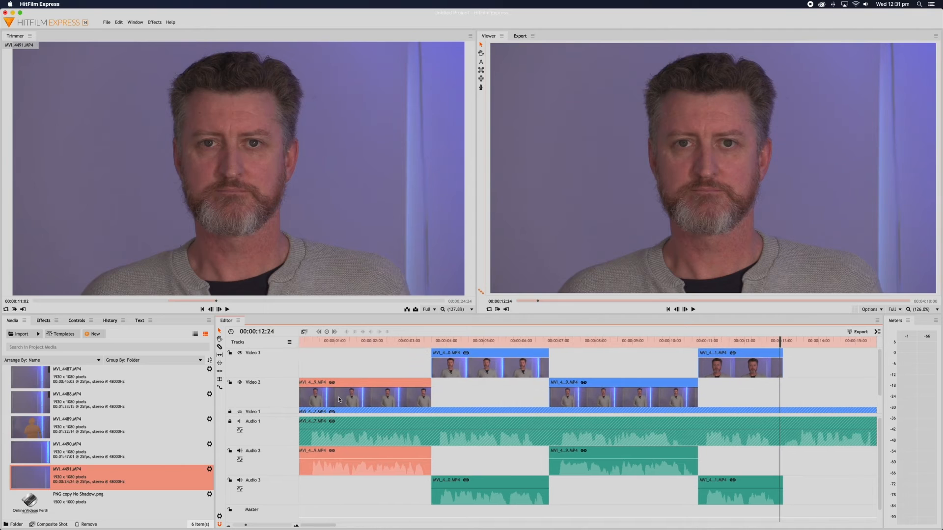
click(41, 428)
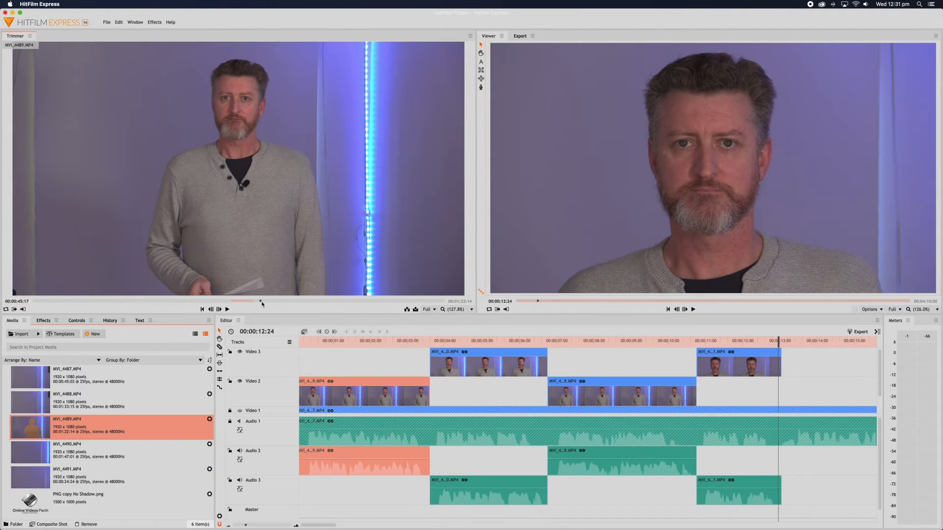
drag(261, 302, 293, 303)
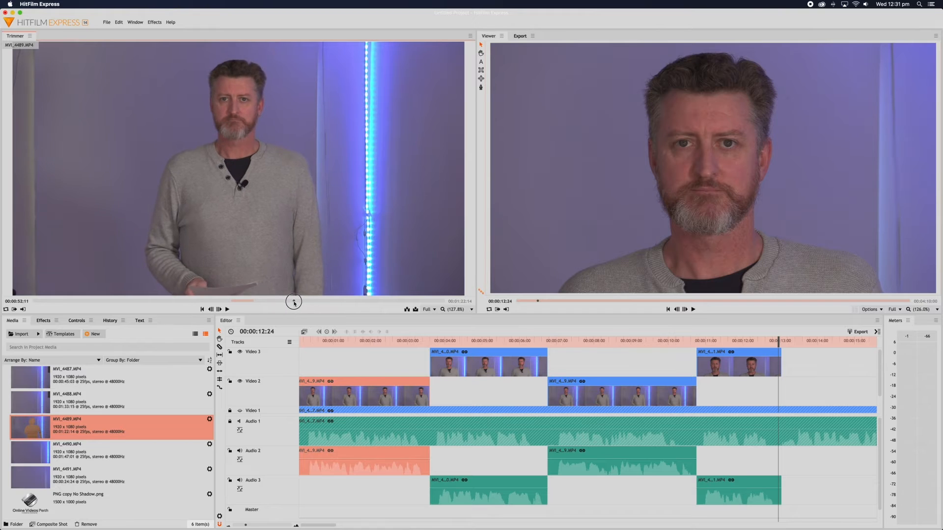
click(227, 310)
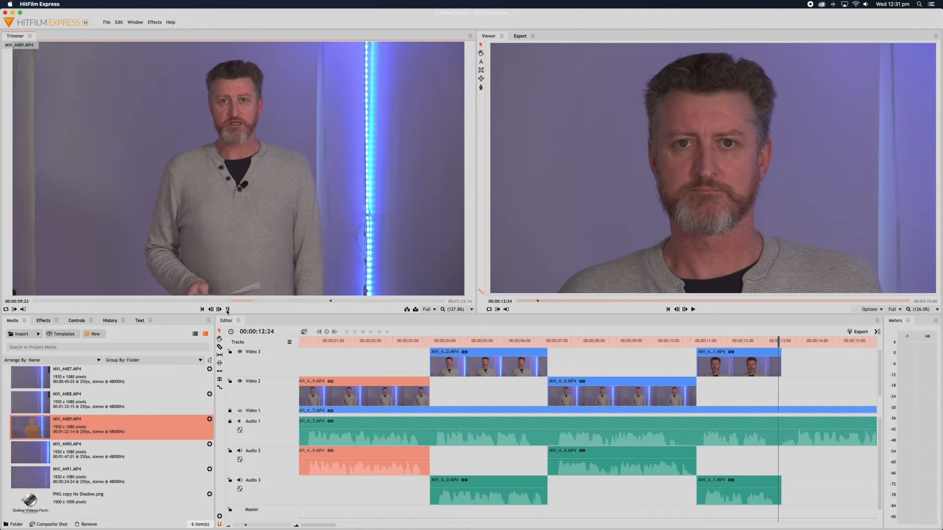
click(227, 309)
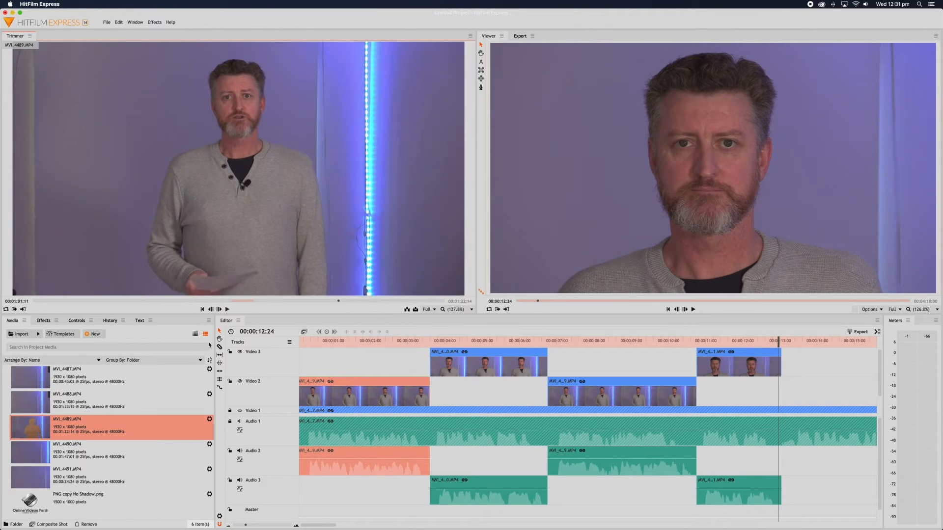
Load MVI_4490.MP4, play it, mark a section boundary, and cue the source to 00:01:26:06.
click(38, 453)
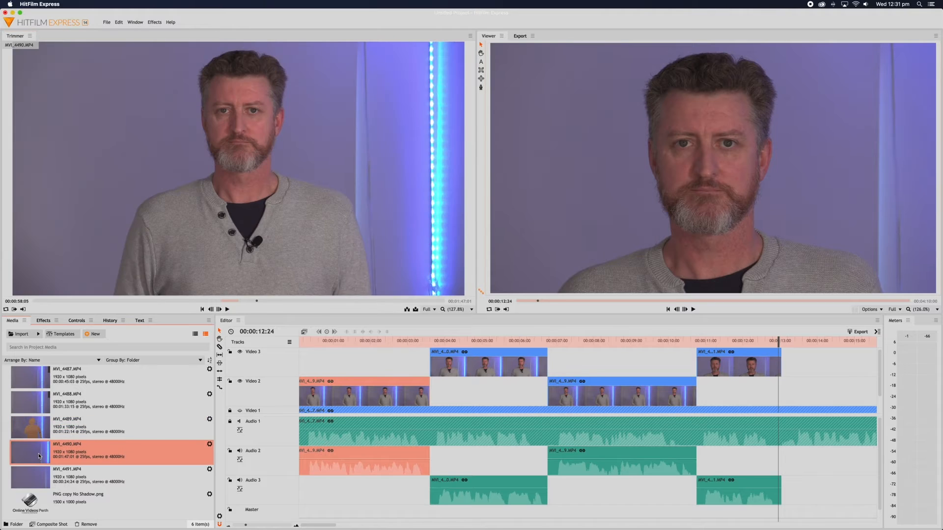
click(227, 309)
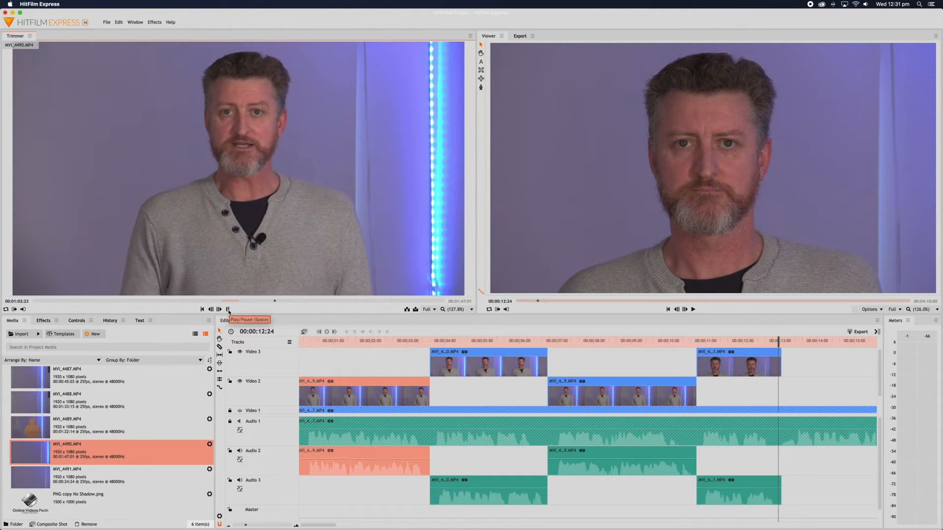
click(228, 311)
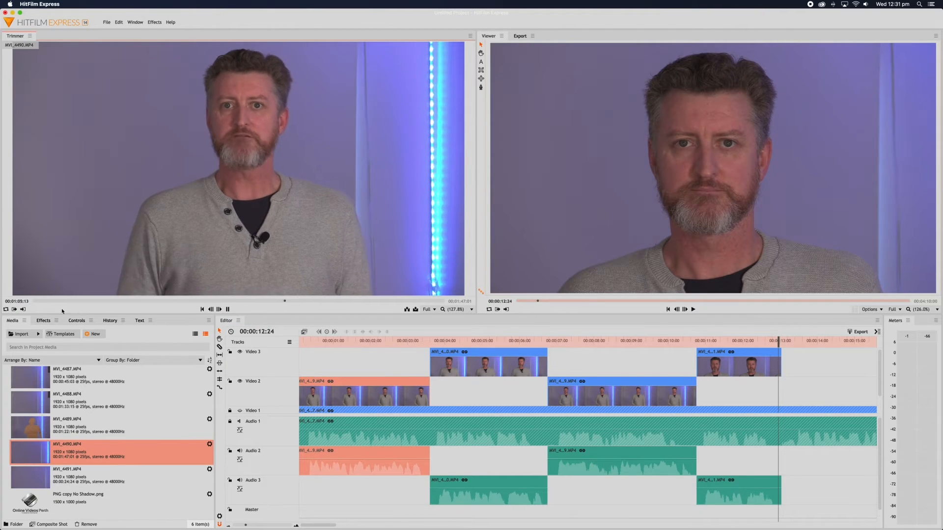
click(23, 310)
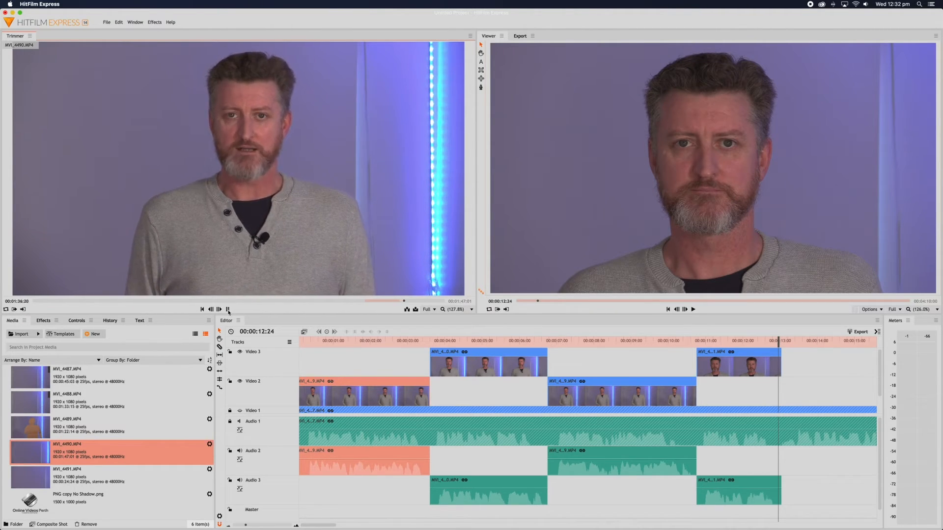
click(366, 301)
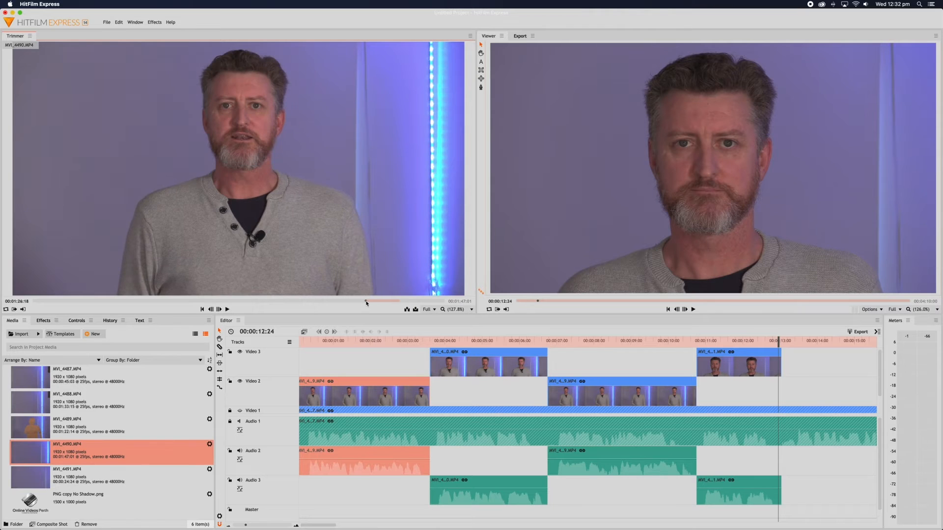
drag(366, 302, 365, 303)
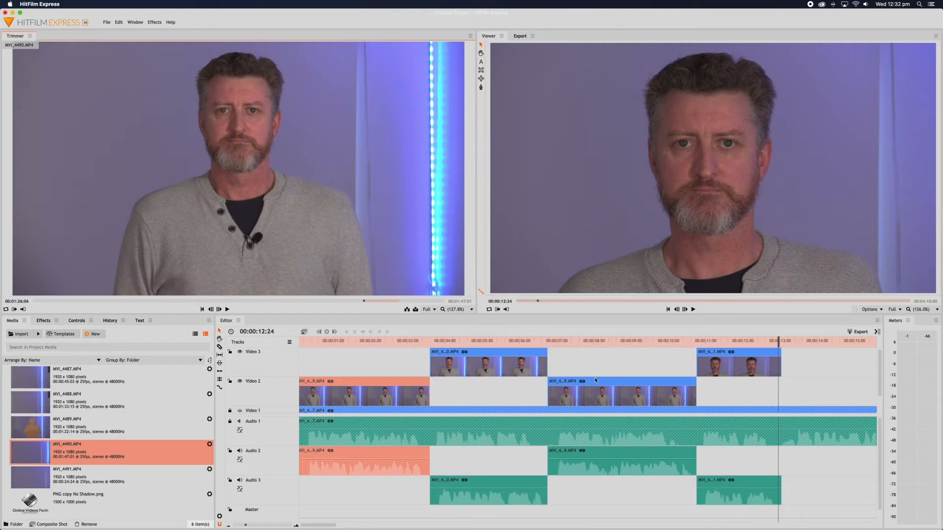
scroll(594, 388, right, 6)
Place the marked MVI_4490 section on Video 2, trim its start, and slide it to 12:24.
mouse_move(181, 160)
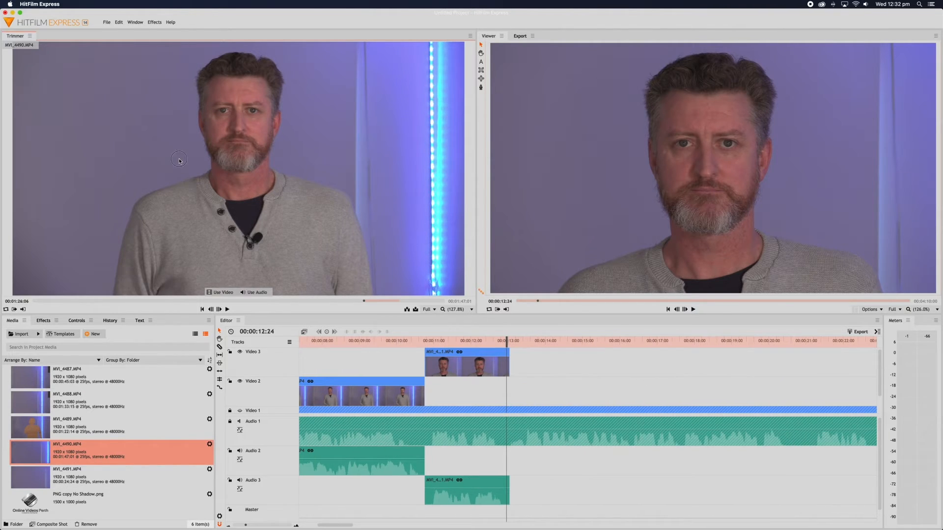
drag(179, 158, 512, 389)
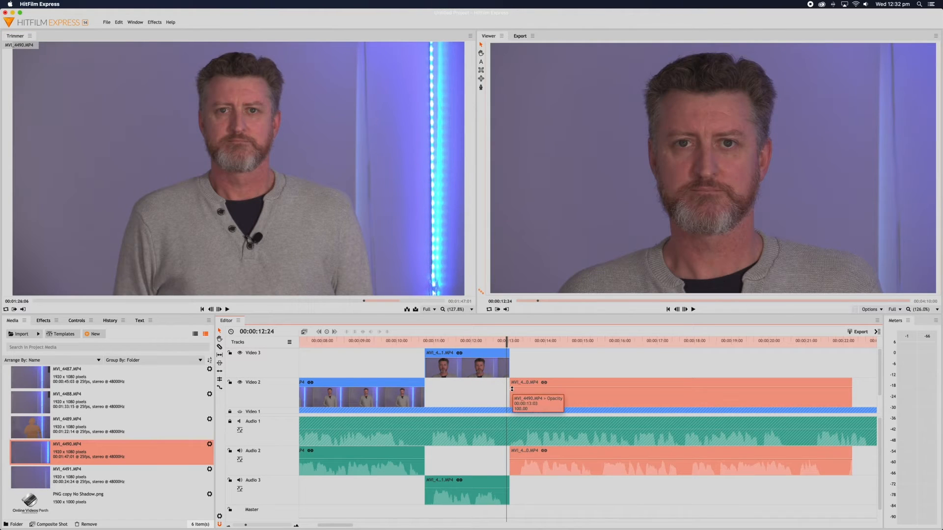
scroll(519, 367, right, 1)
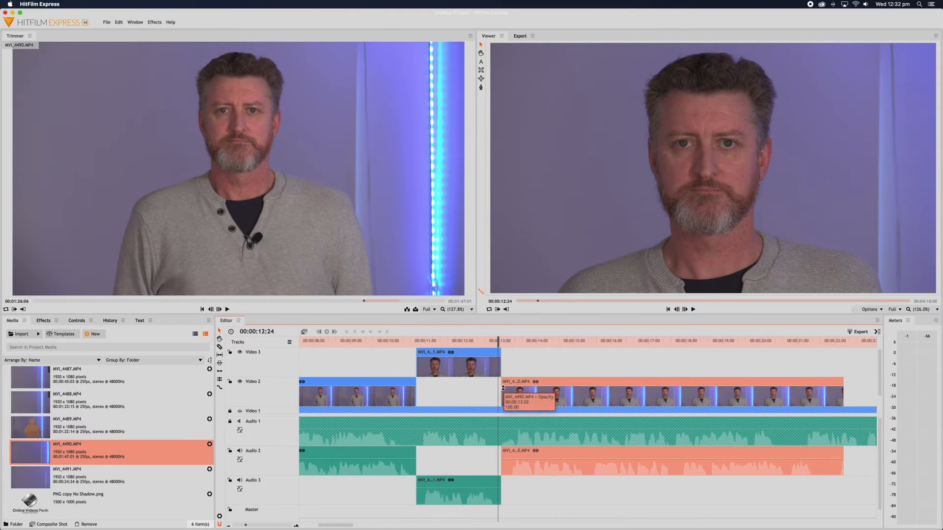
scroll(503, 391, right, 1)
drag(502, 392, 508, 392)
scroll(580, 396, down, 1)
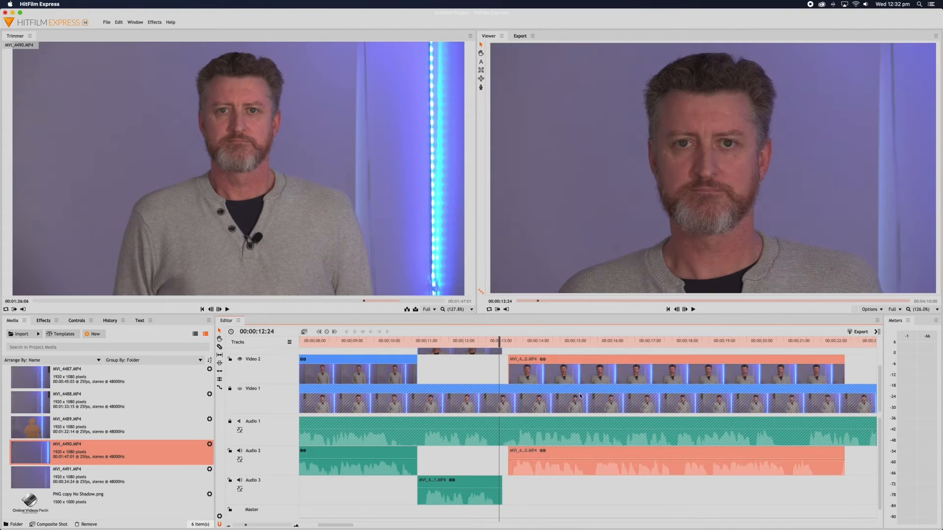
drag(599, 375, 593, 378)
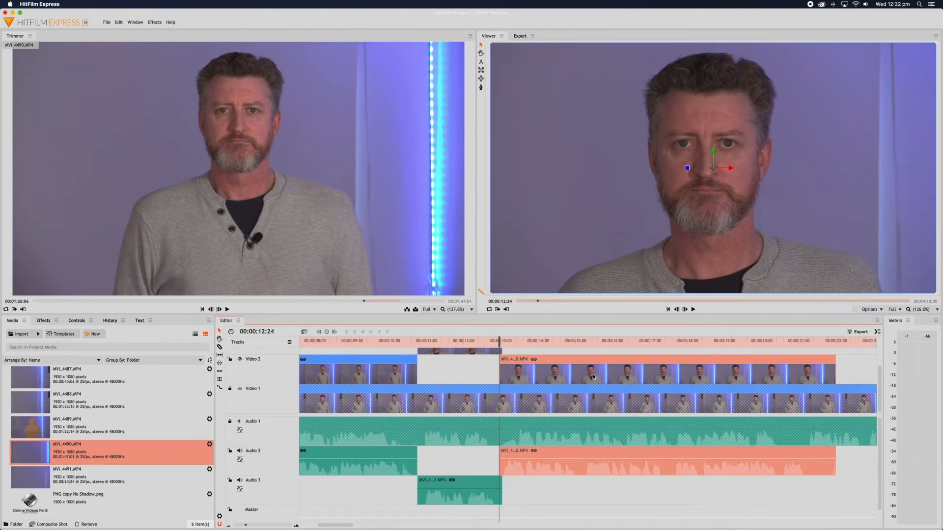
Preview from 12:24 and shorten the clip to 00:00:08:12, ending at 00:00:21:07.
key(space)
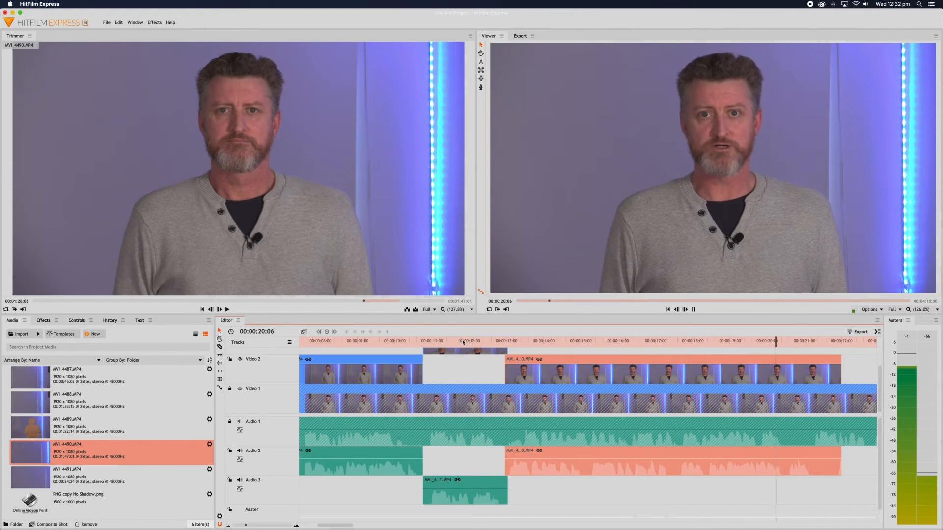
key(space)
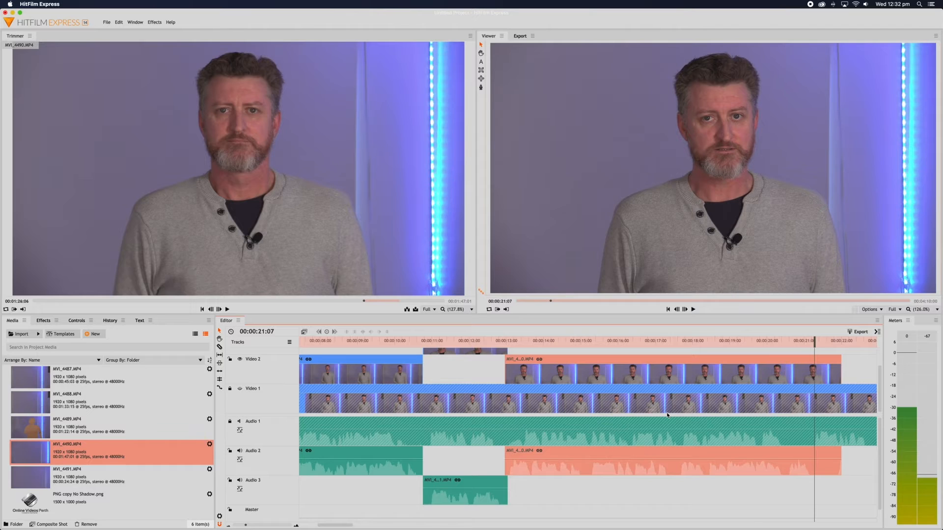
scroll(804, 432, right, 5)
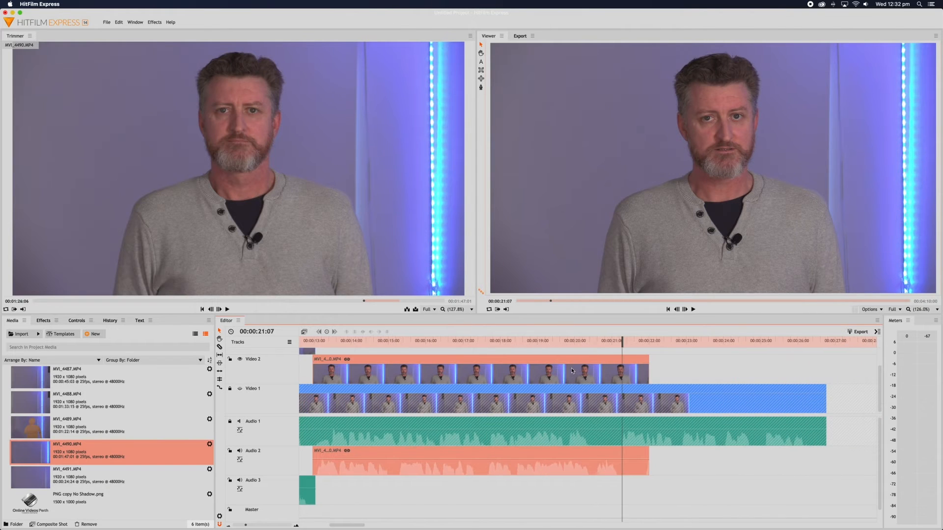
drag(649, 364, 624, 366)
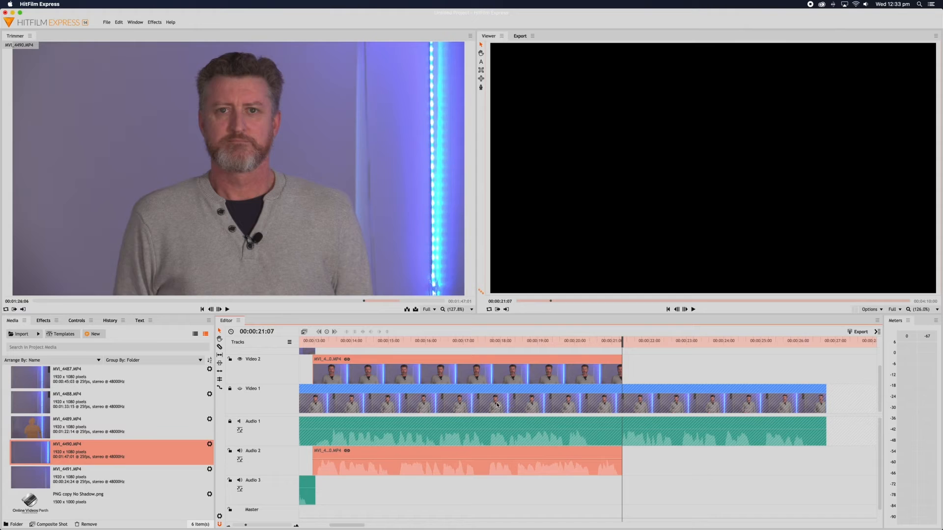
Review MVI_4491.MP4, then reload MVI_4490.MP4 and preview it from about 1:26.
click(46, 480)
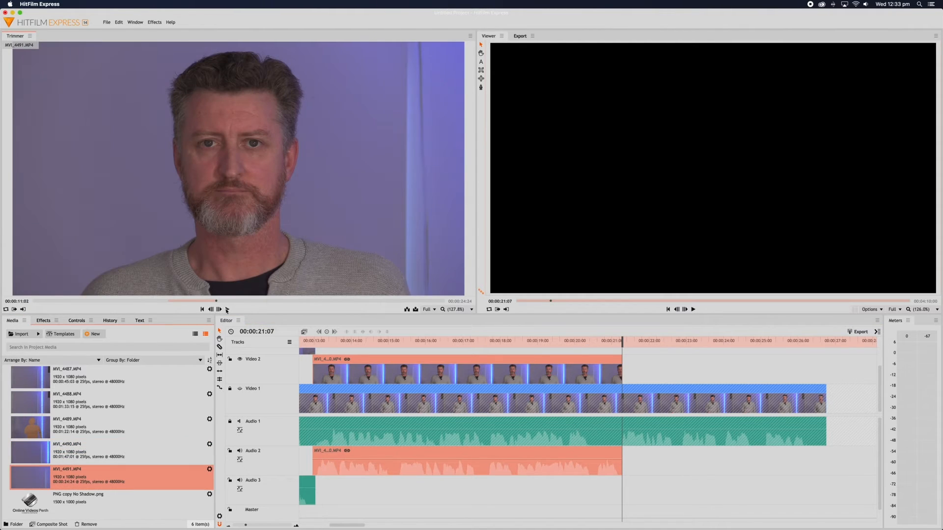
click(227, 310)
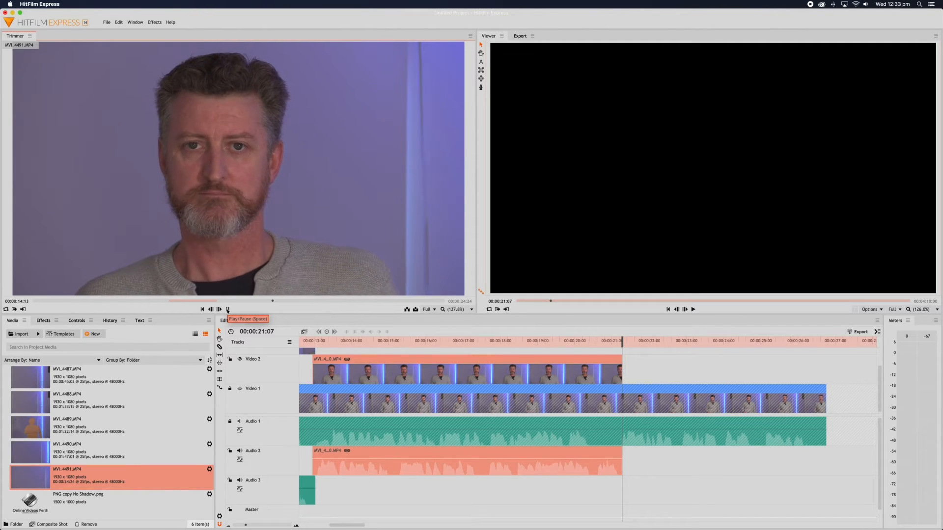
click(228, 310)
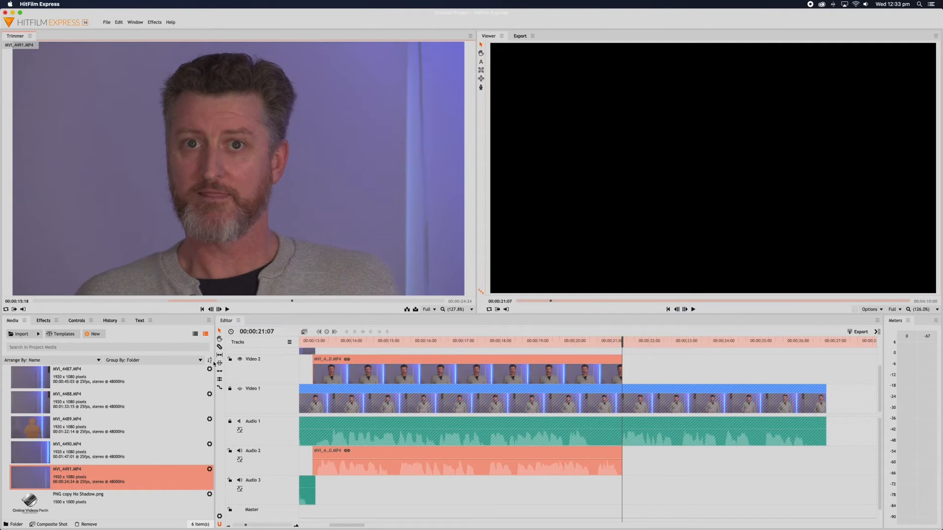
click(31, 452)
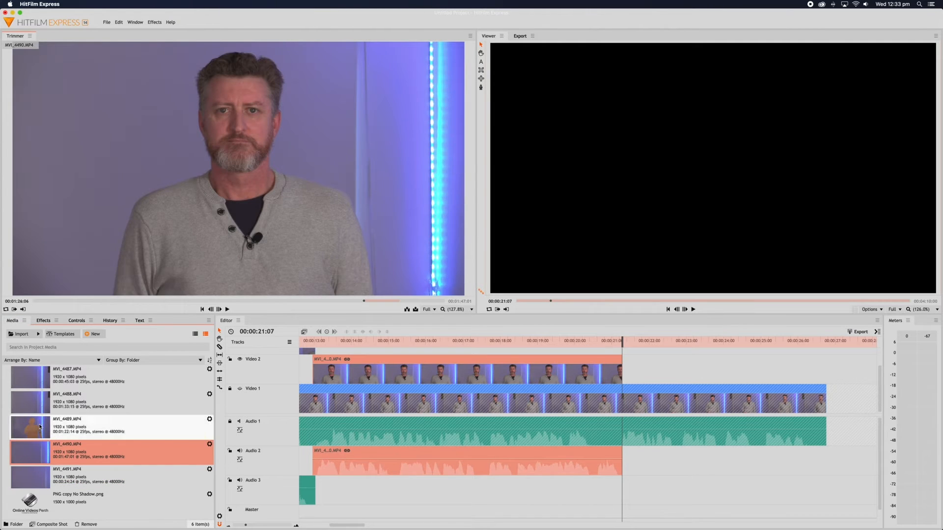
click(363, 301)
click(227, 310)
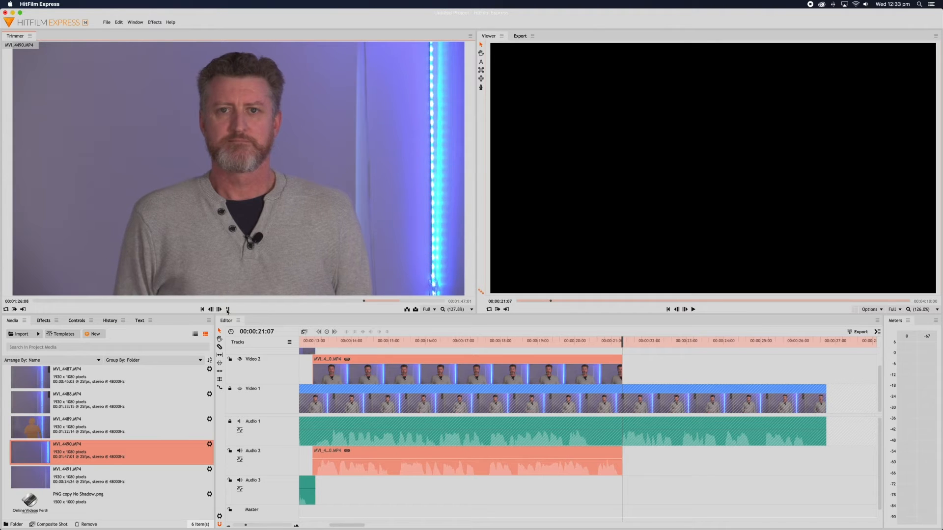
click(227, 309)
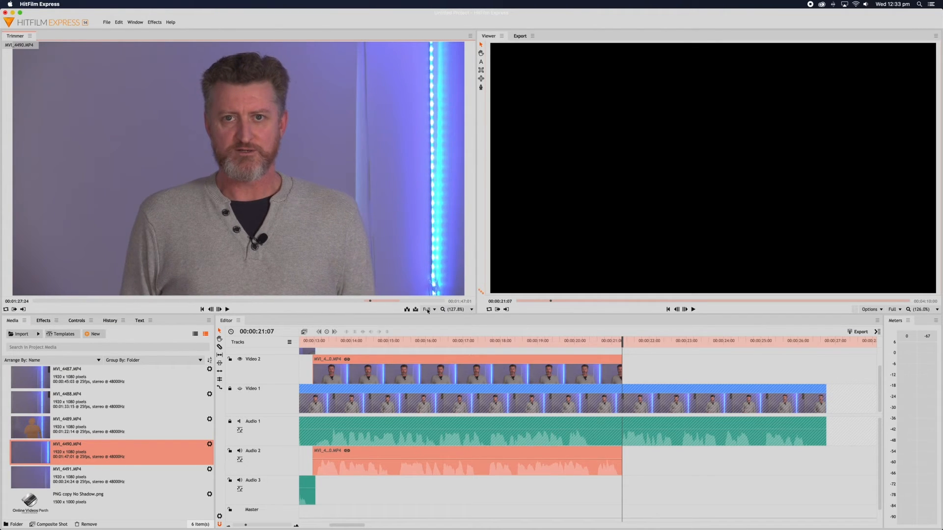
Preview MVI_4490 between 1:32 and 1:36, set its in point, and resume playback.
click(399, 301)
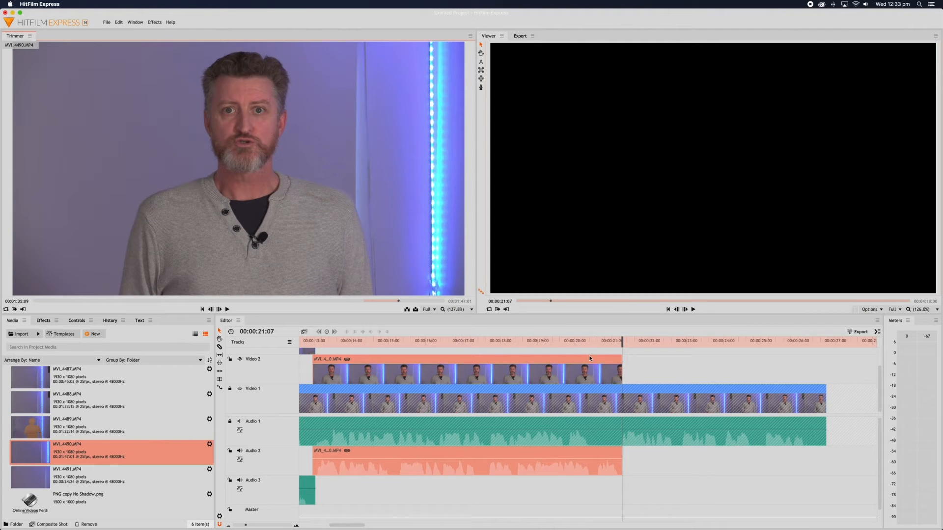
click(226, 309)
click(227, 309)
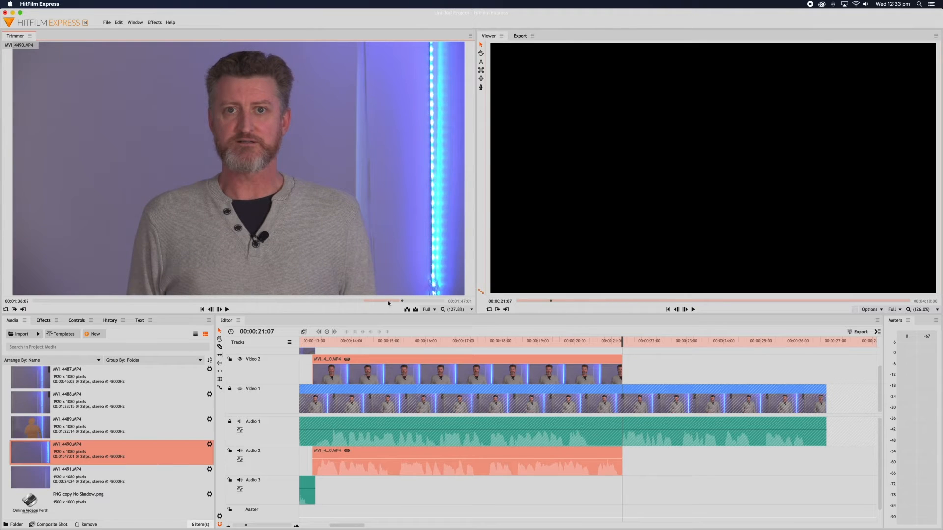
click(388, 301)
click(227, 309)
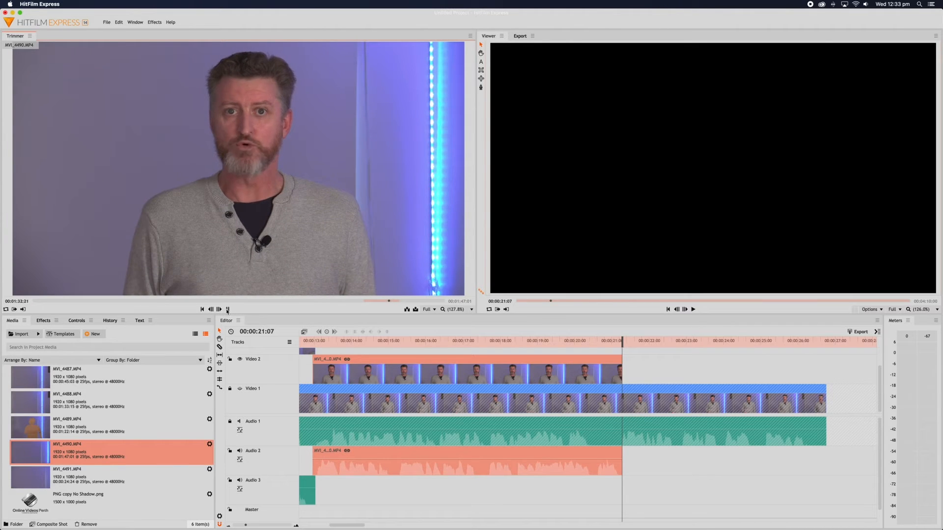
click(228, 309)
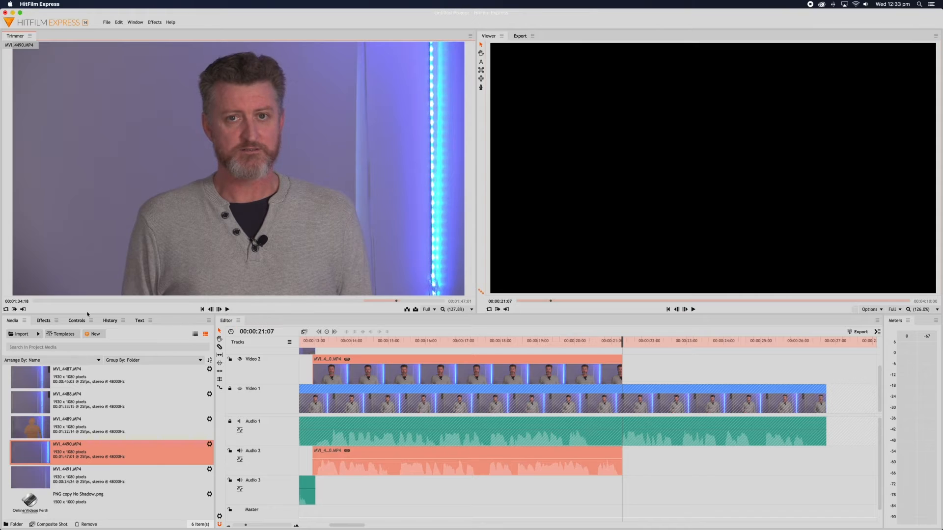
click(21, 311)
click(228, 309)
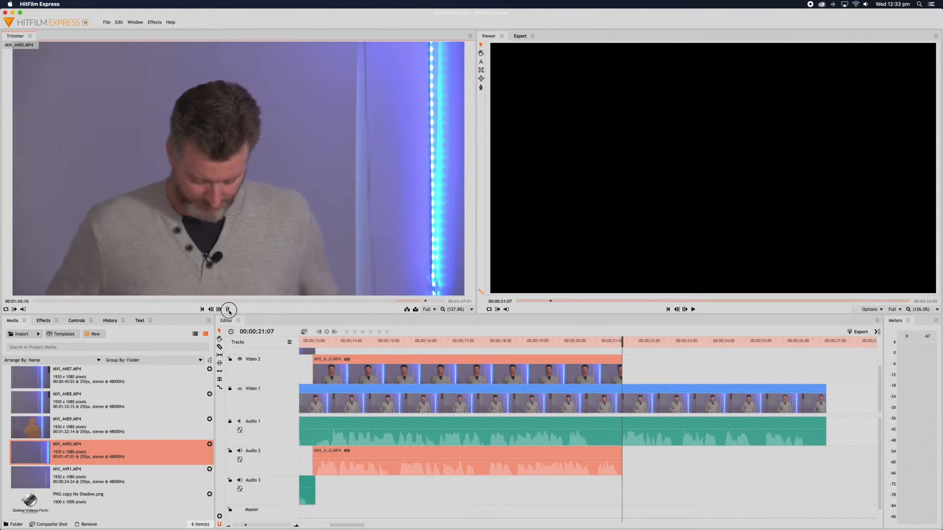
Place the trimmed MVI_4490 clip on Video 3/Audio 3, butted to the Video 2 clip's end at 00:00:21:07.
key(space)
drag(199, 212, 624, 358)
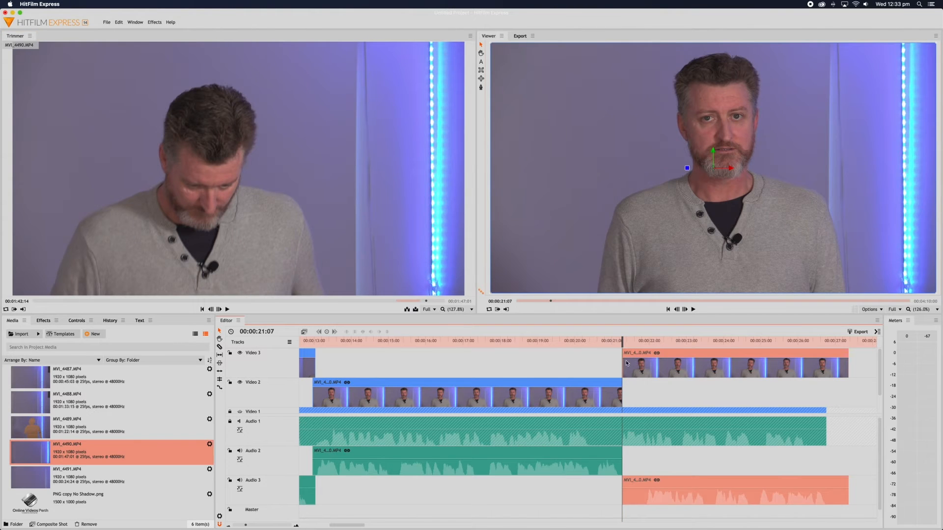
click(625, 362)
drag(626, 362, 642, 362)
drag(715, 366, 696, 369)
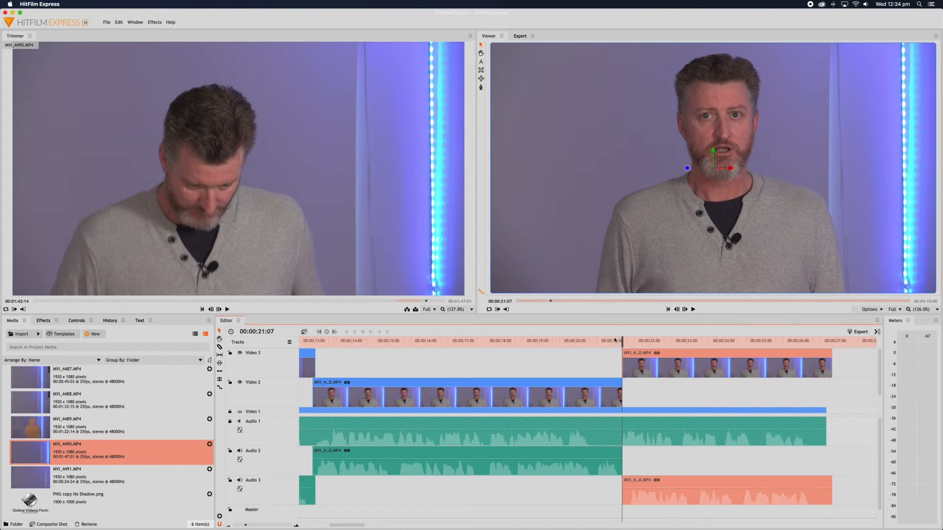
Play back across the new cut to check it, then zoom out to the whole edit.
click(585, 340)
key(space)
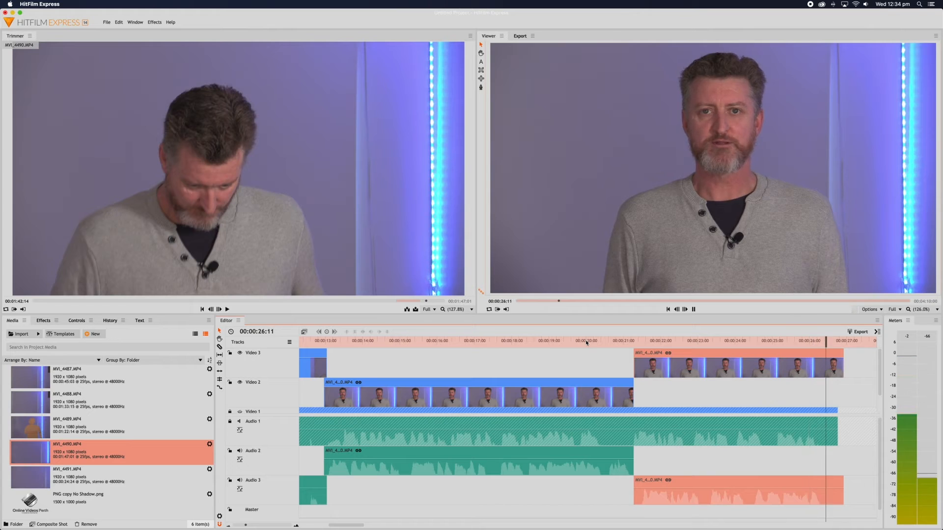
key(space)
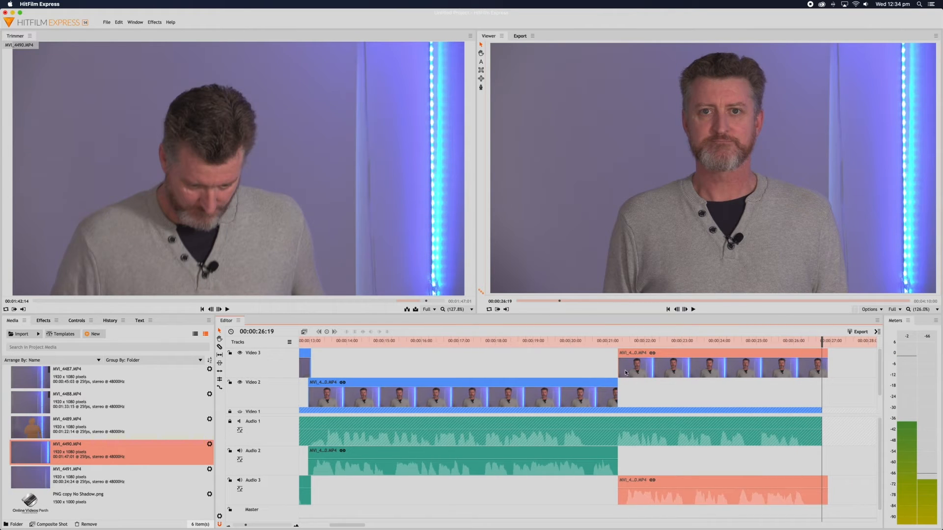
click(229, 526)
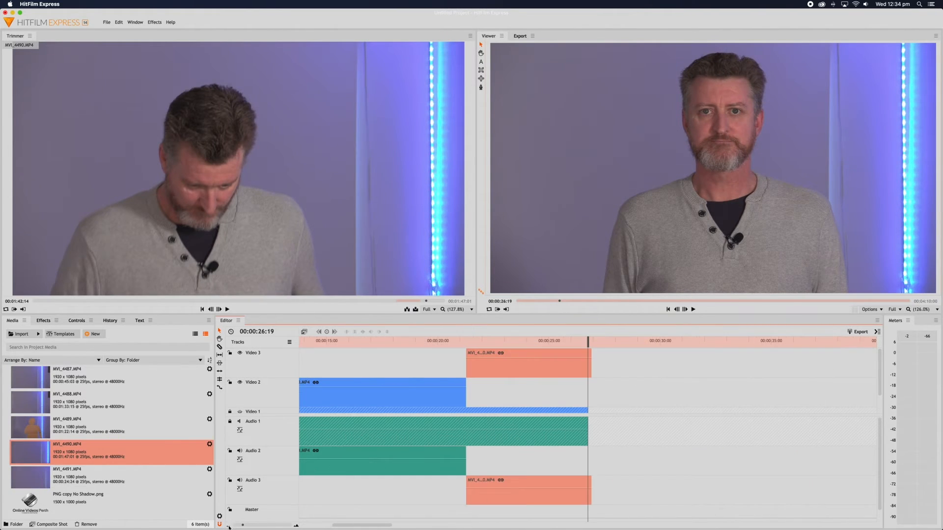
click(229, 526)
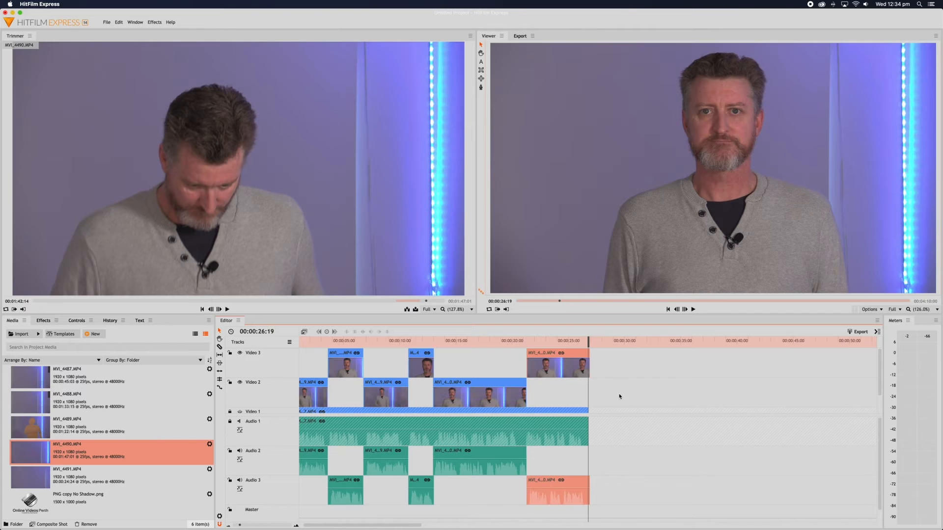
scroll(619, 396, down, 3)
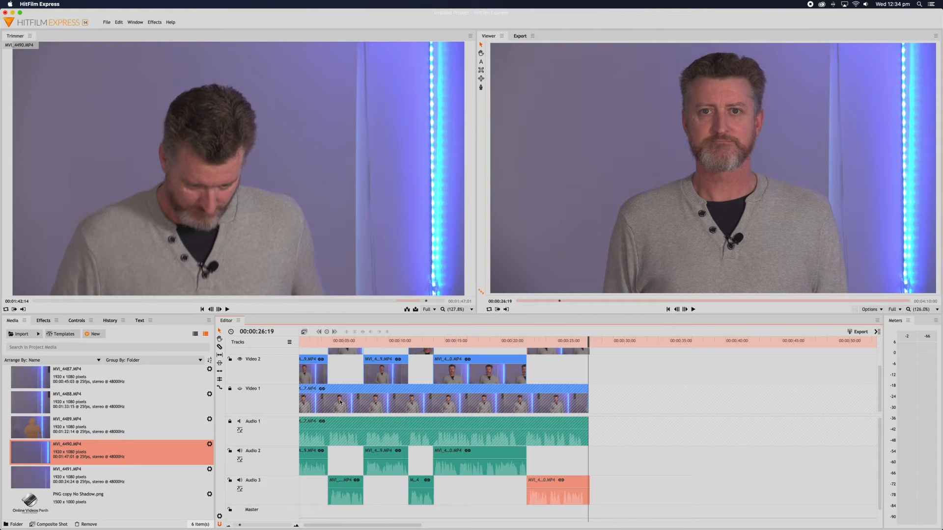
scroll(340, 401, left, 3)
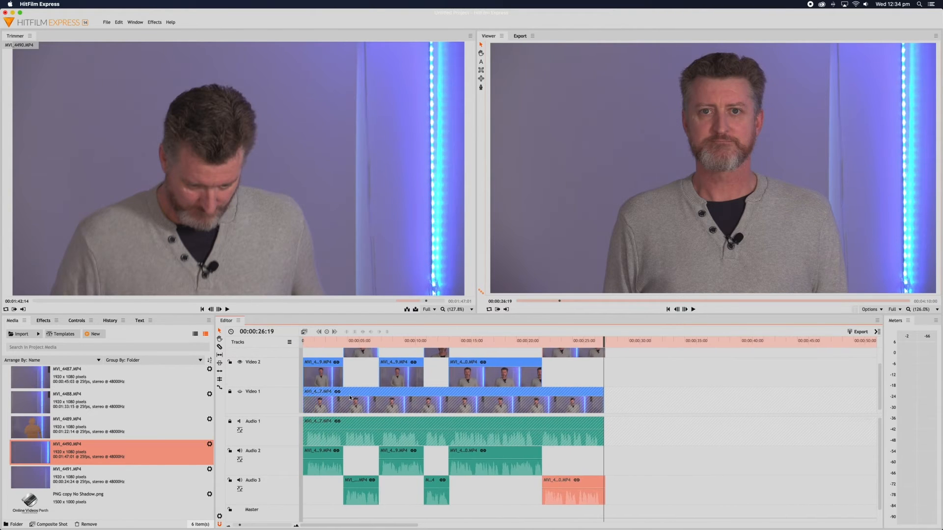
scroll(350, 398, right, 5)
scroll(351, 397, up, 2)
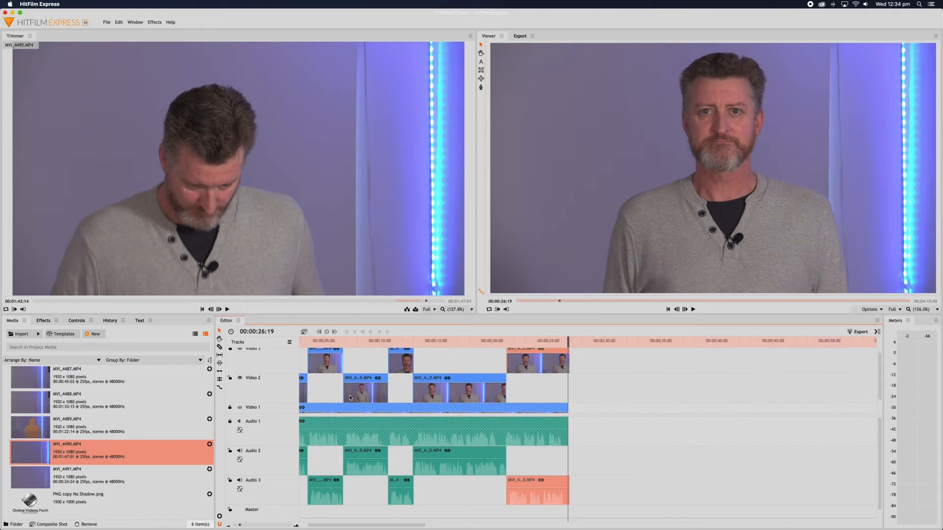
scroll(351, 398, up, 1)
scroll(452, 397, left, 5)
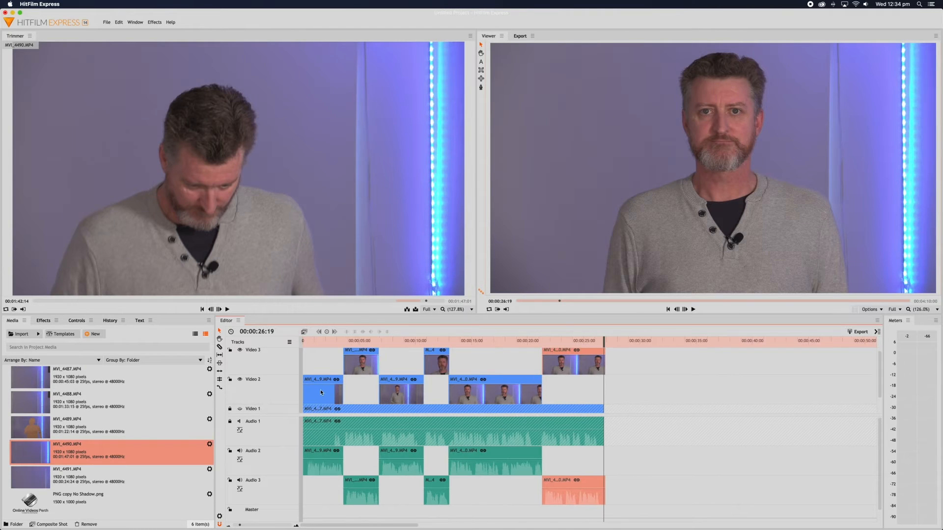
click(324, 341)
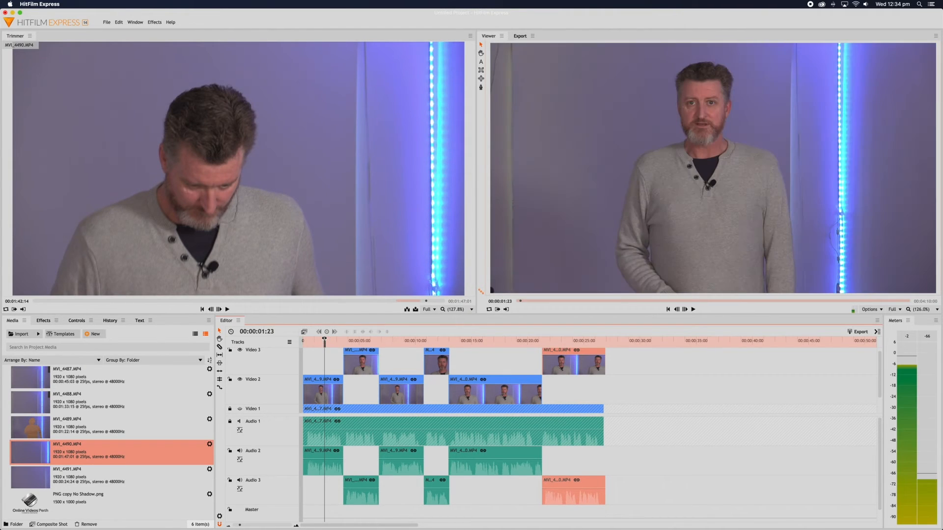
click(358, 340)
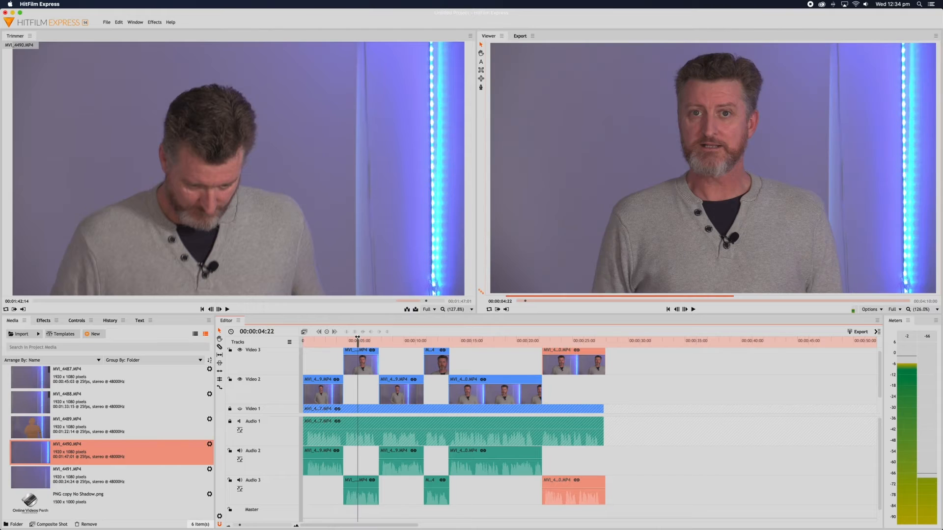
click(436, 340)
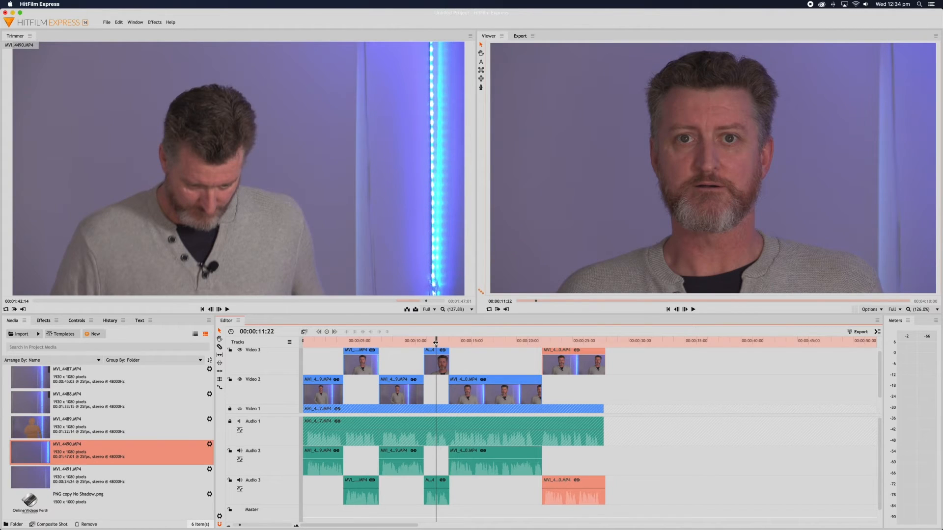
scroll(432, 354, right, 2)
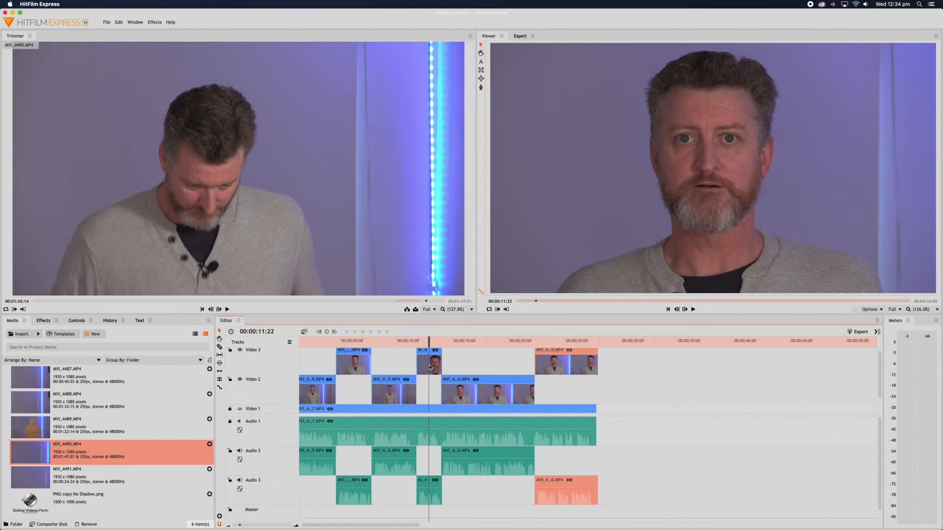
scroll(442, 393, left, 1)
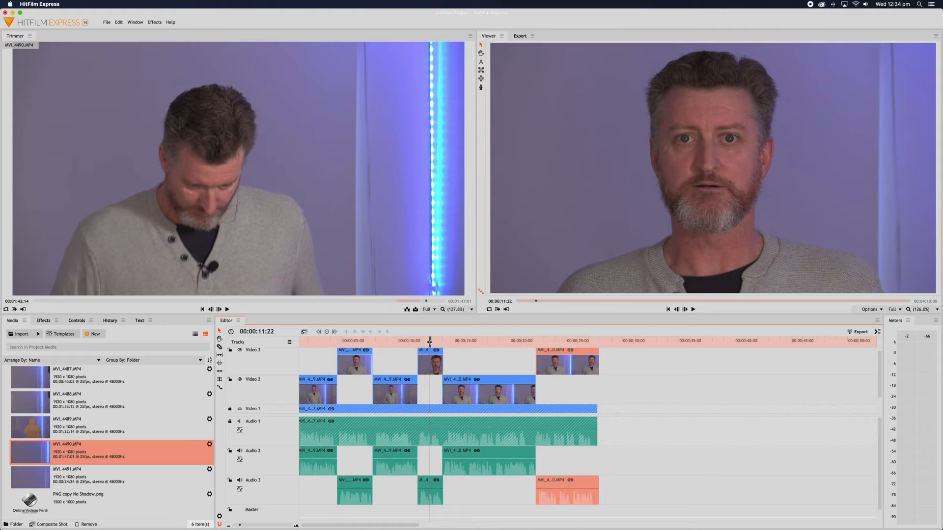
scroll(494, 373, left, 1)
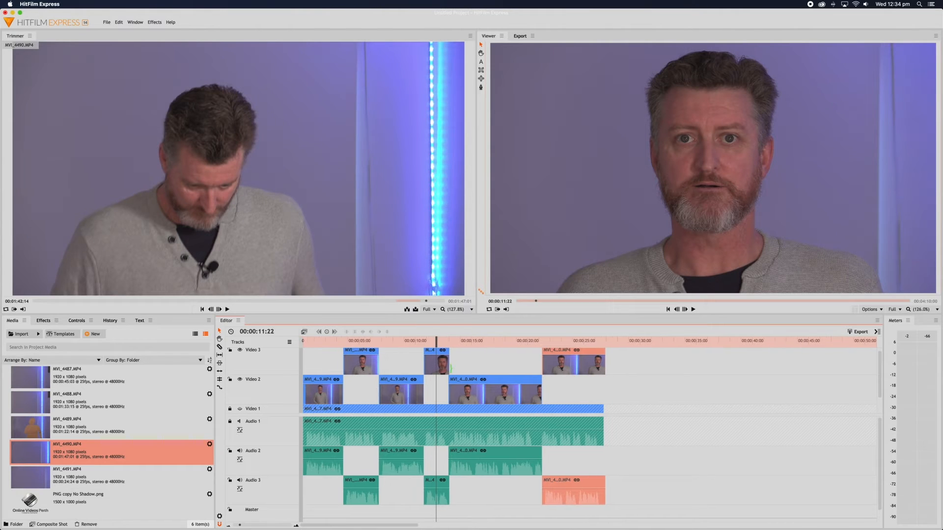
drag(309, 342, 302, 340)
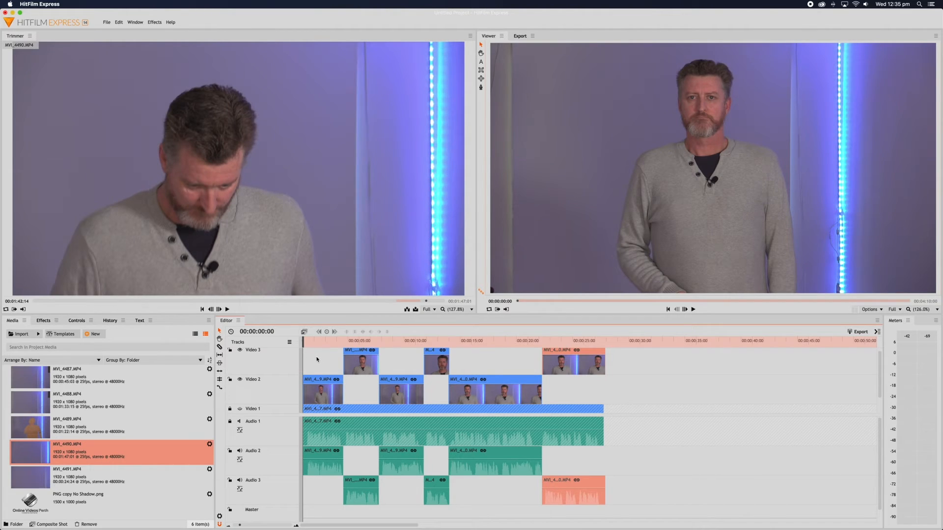
Move the Video 2/3 and Audio 2/3 clips later so they start at 00:00:03:15.
drag(311, 355, 600, 501)
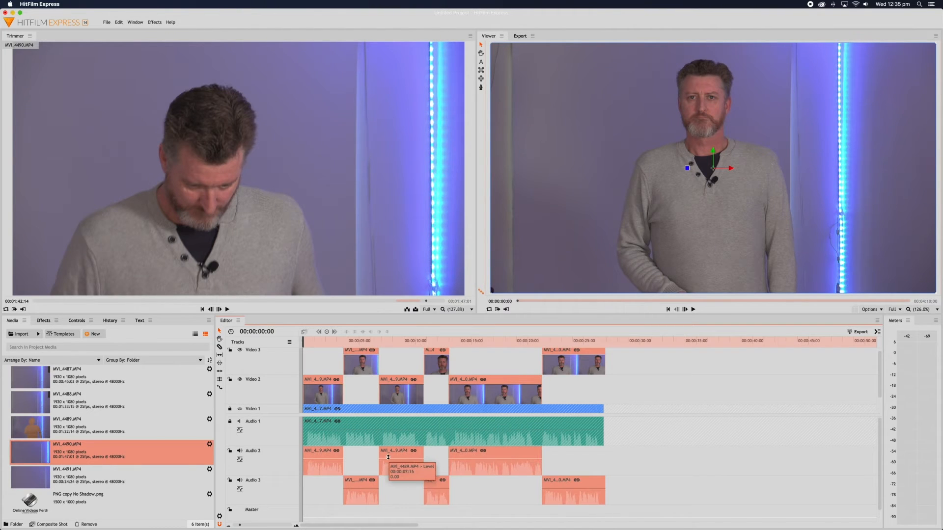
drag(381, 406, 344, 387)
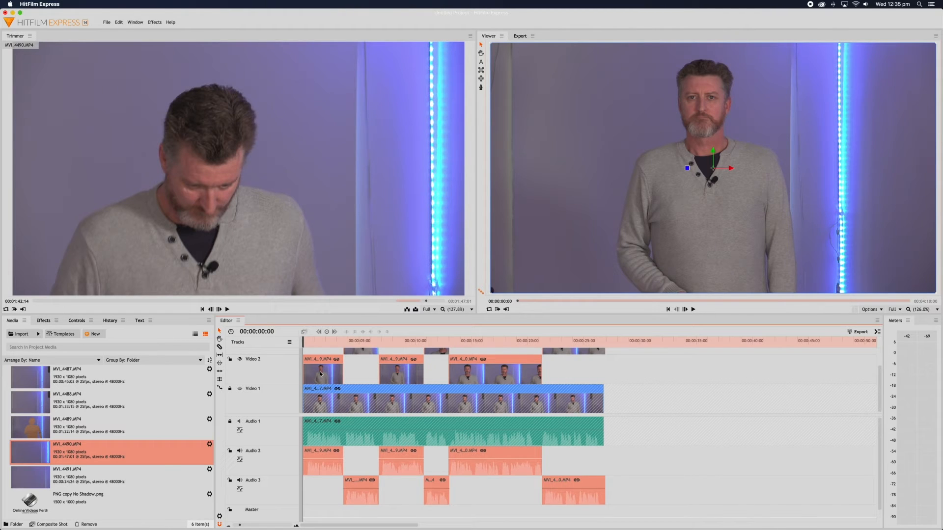
drag(320, 373, 359, 376)
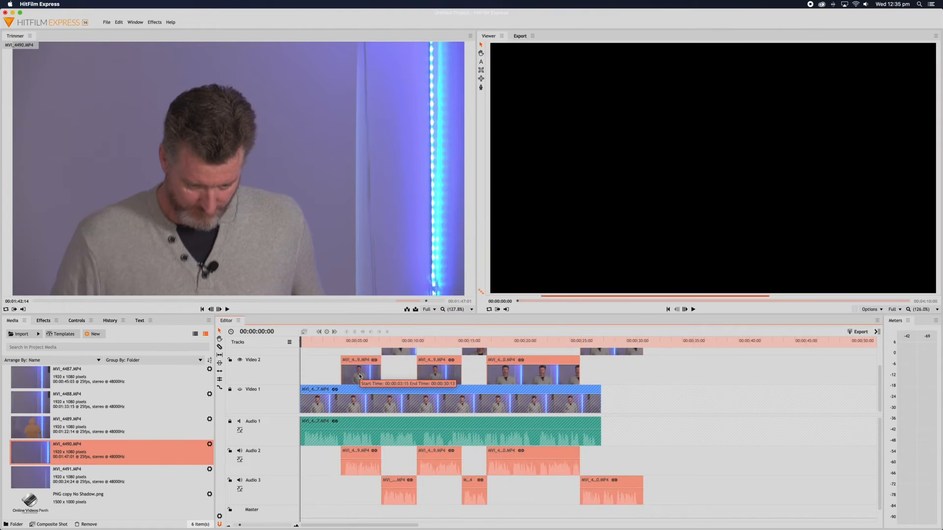
click(665, 411)
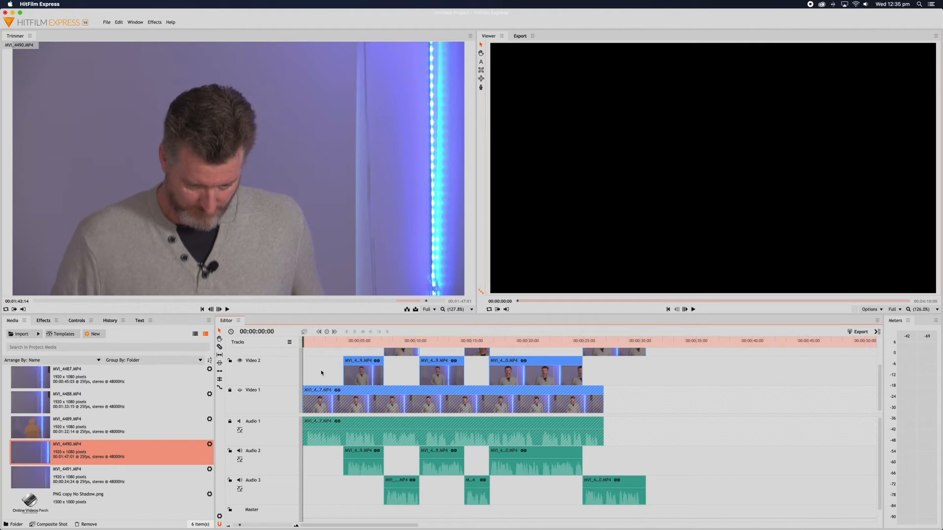
scroll(321, 370, up, 1)
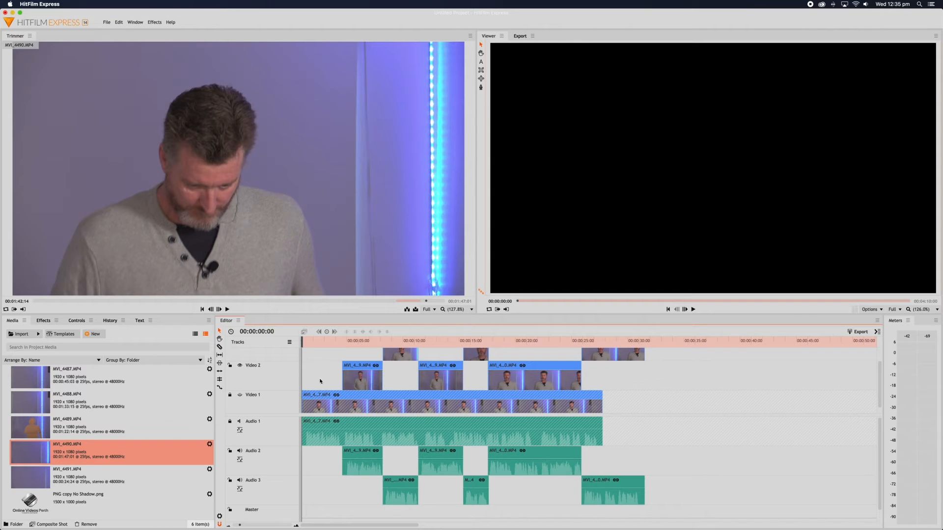
scroll(320, 381, down, 1)
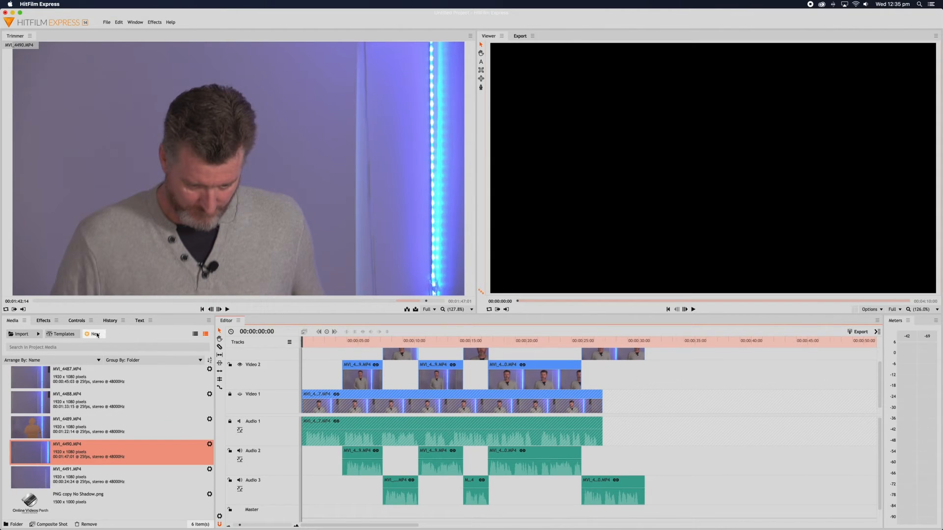
Add a 1920 x 1080 plane named 'Colour Background' with a grey colour to the media.
click(97, 334)
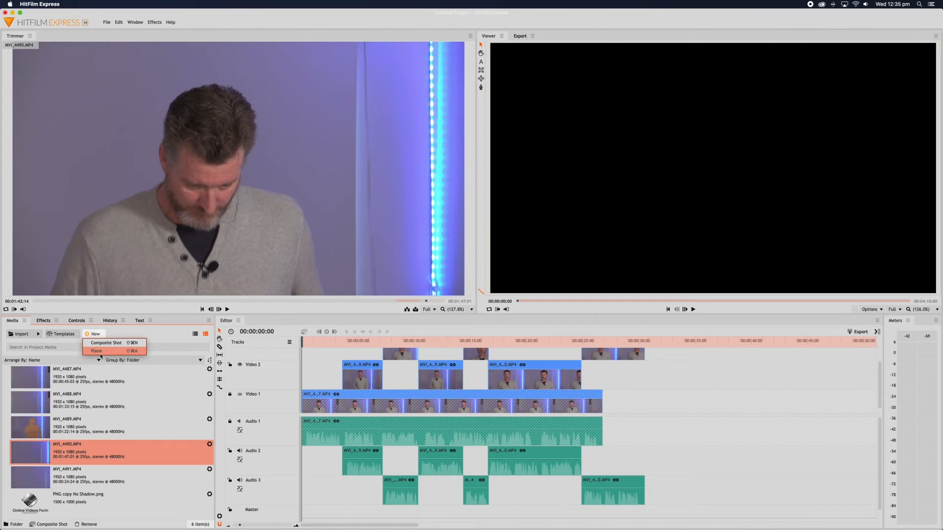
click(99, 351)
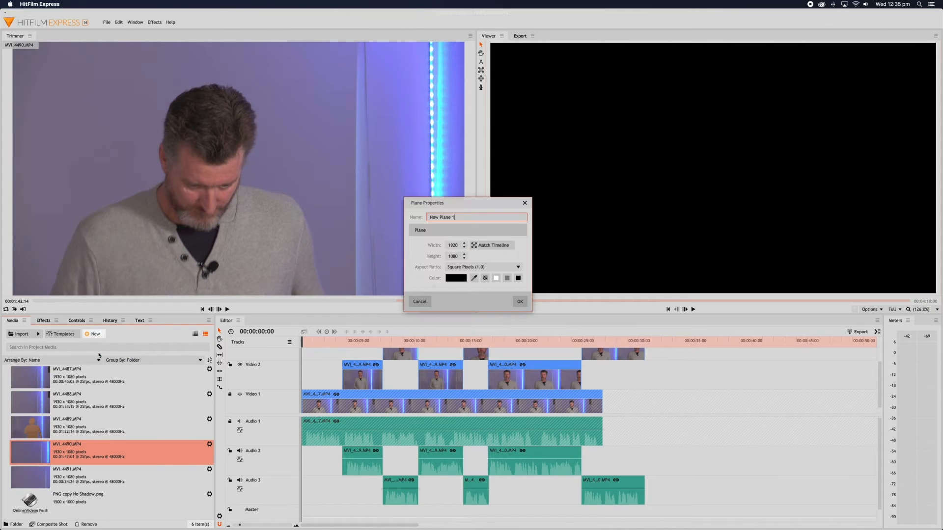
drag(453, 220, 422, 218)
text(Colour Background)
click(459, 280)
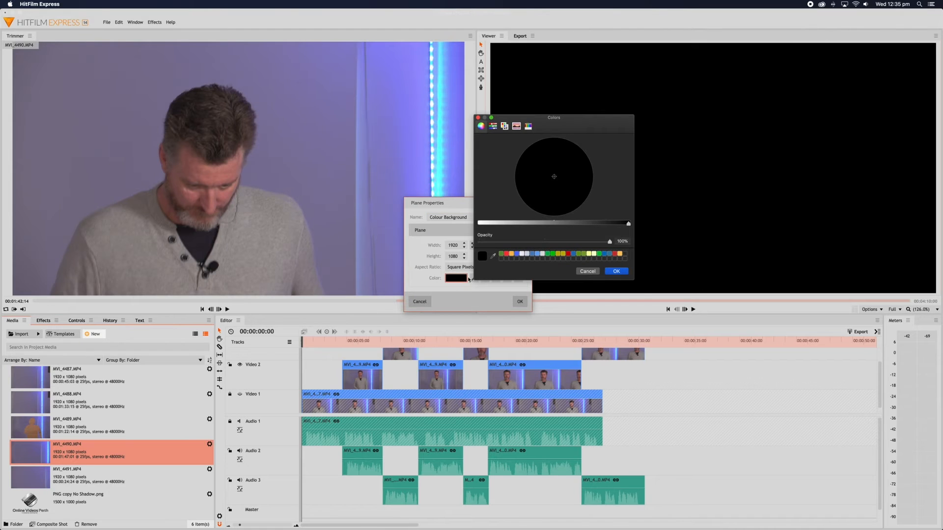
drag(628, 224, 489, 224)
drag(580, 176, 552, 178)
drag(491, 227, 514, 226)
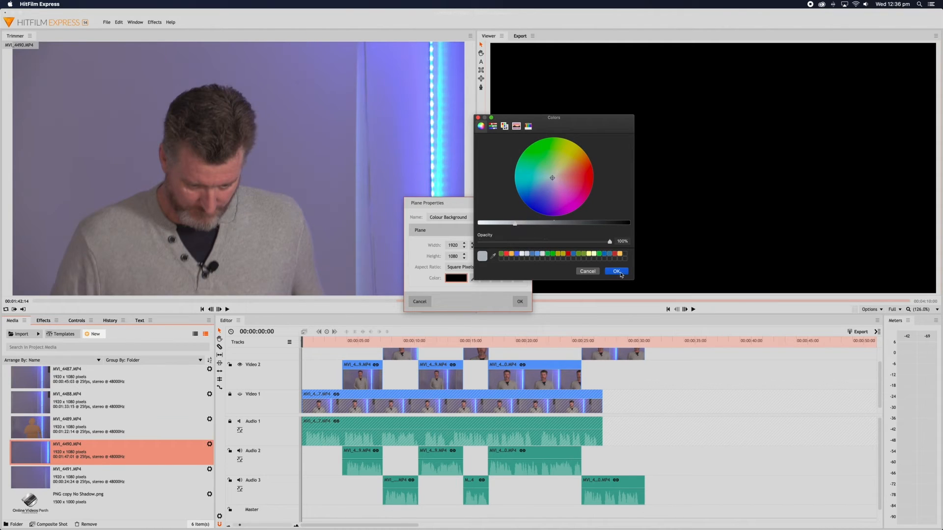
click(617, 272)
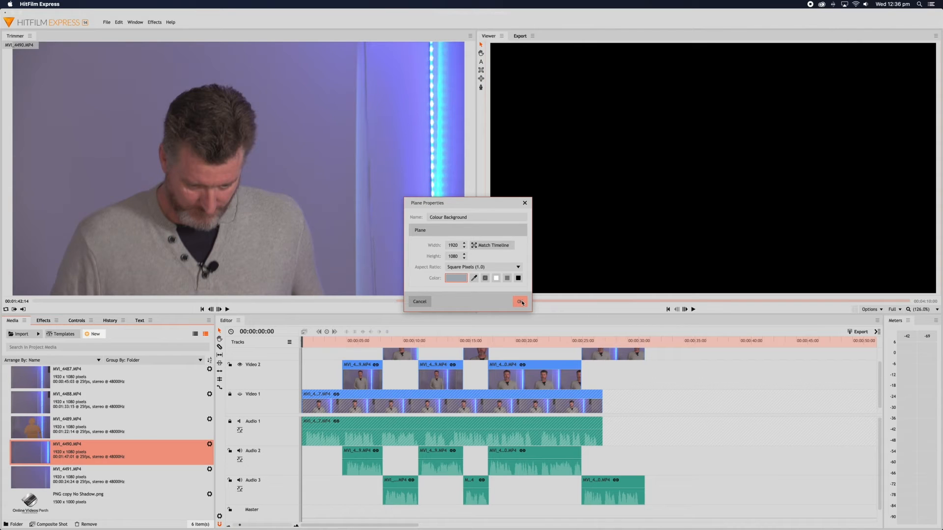
click(521, 302)
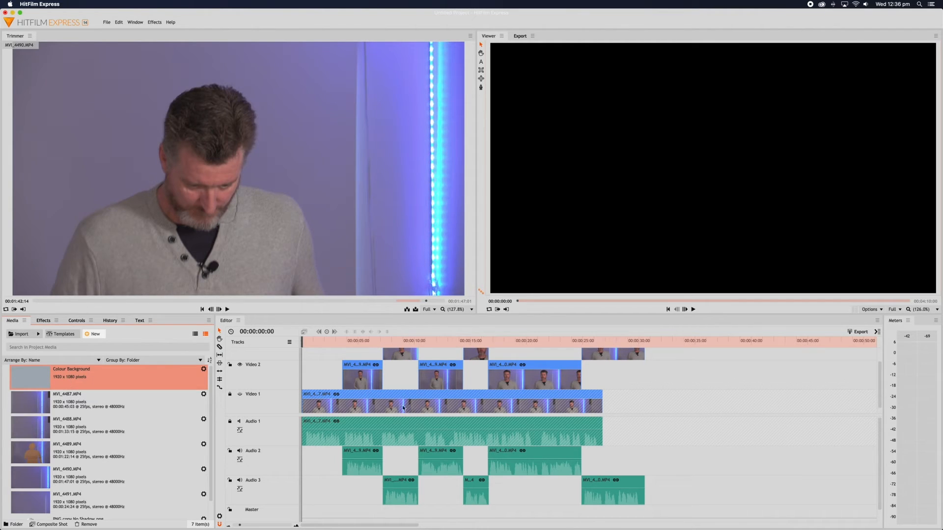
Put the Colour Background plane on the timeline, cut it to 5 seconds, and move it to Video 2's start.
scroll(403, 408, up, 3)
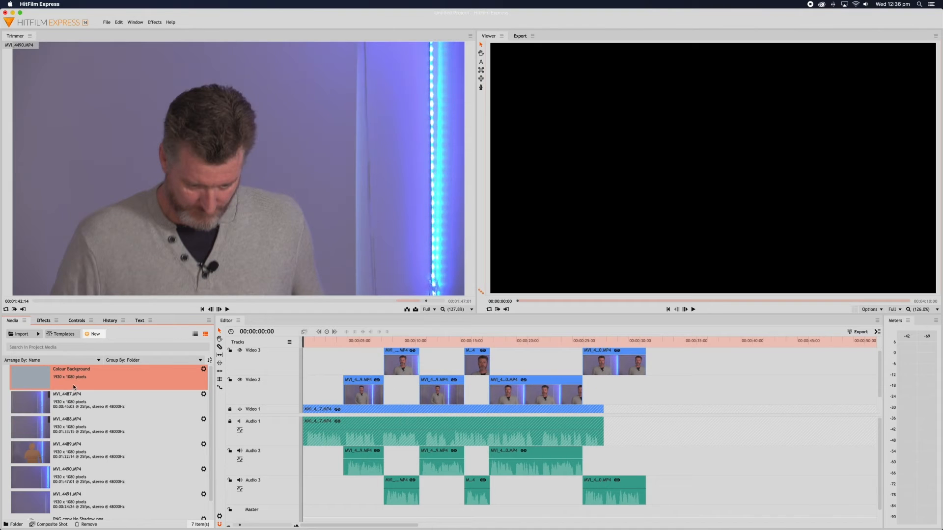
drag(73, 384, 303, 362)
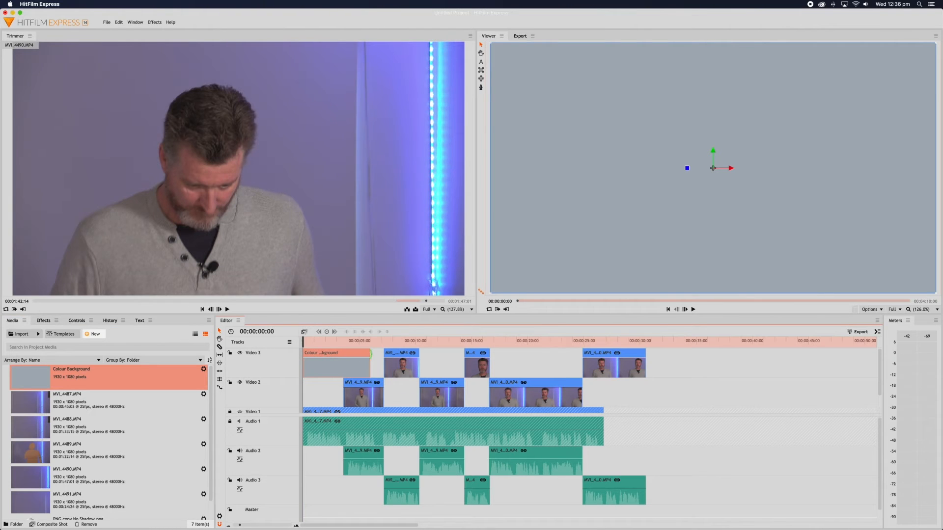
drag(369, 355, 335, 354)
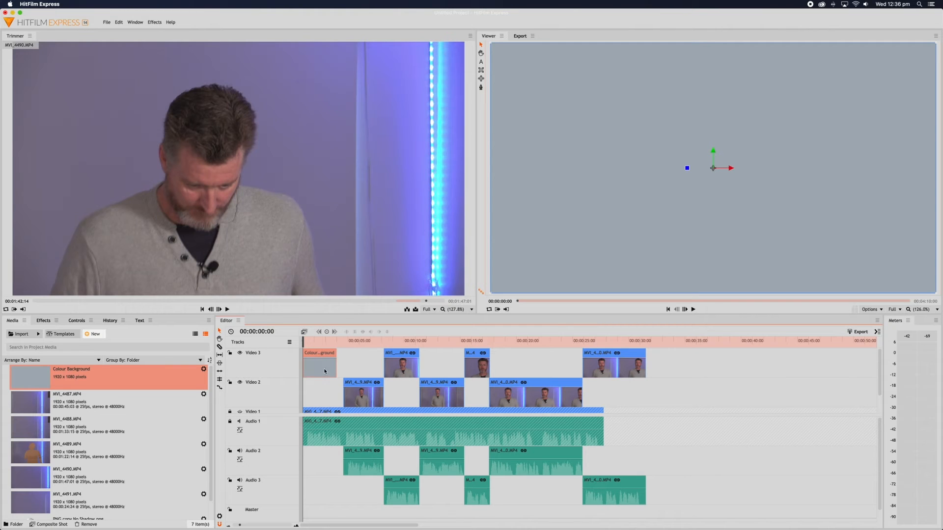
drag(324, 372, 320, 386)
scroll(319, 387, down, 1)
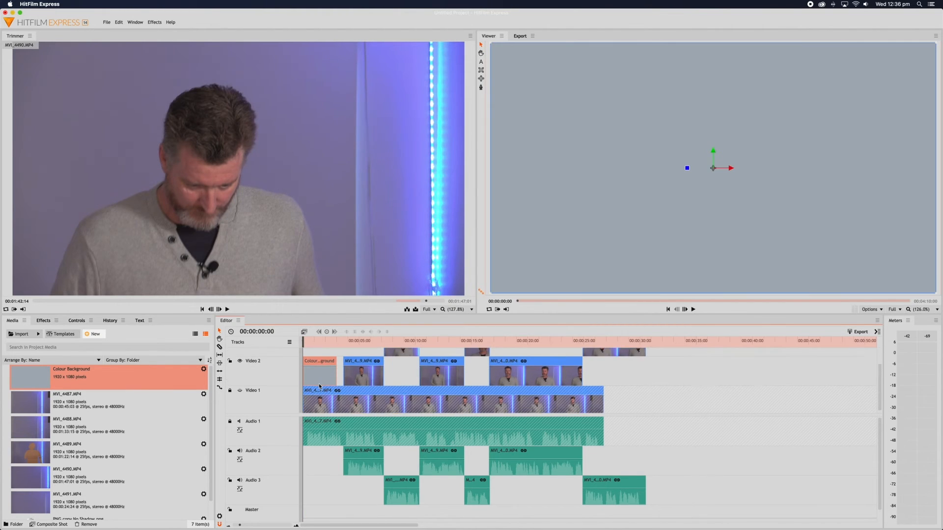
scroll(320, 387, up, 1)
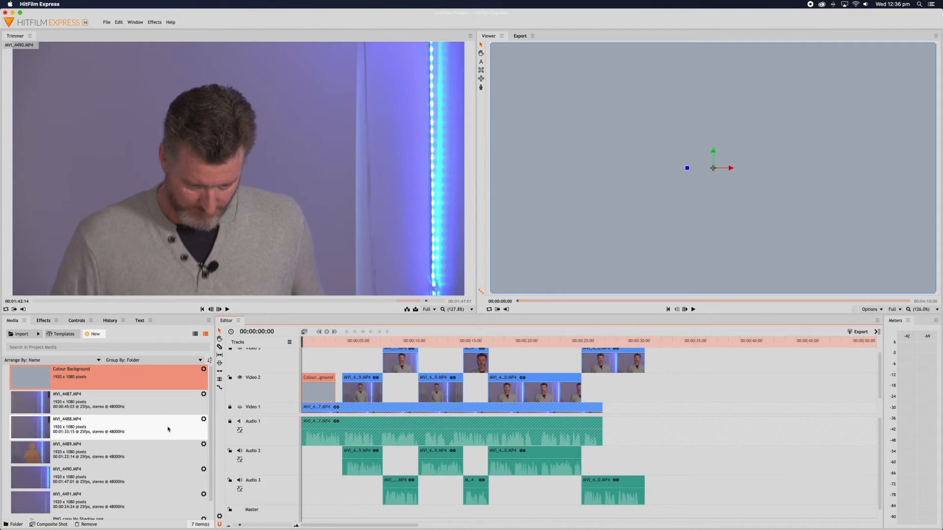
click(480, 63)
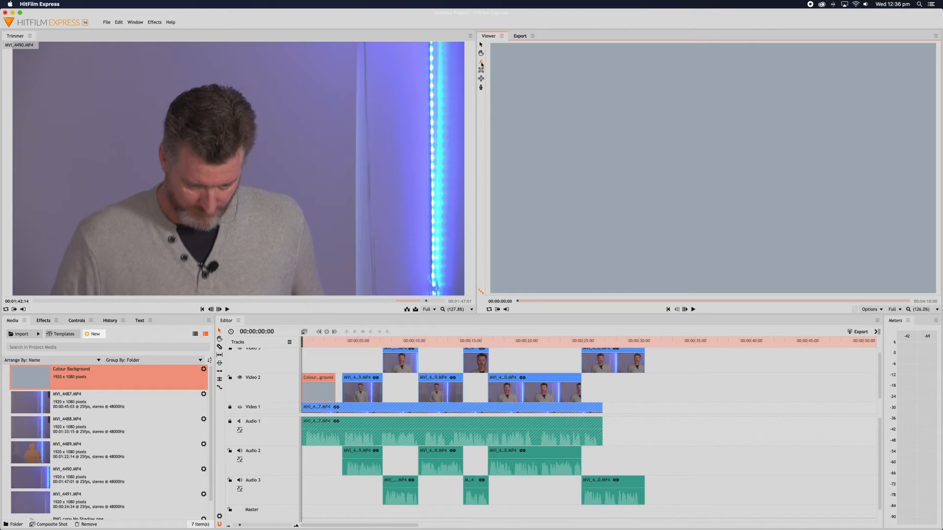
Type the title 'Elevator Pitch' / 'for' / 'Online Videos Perth' on three lines in the Viewer.
click(140, 321)
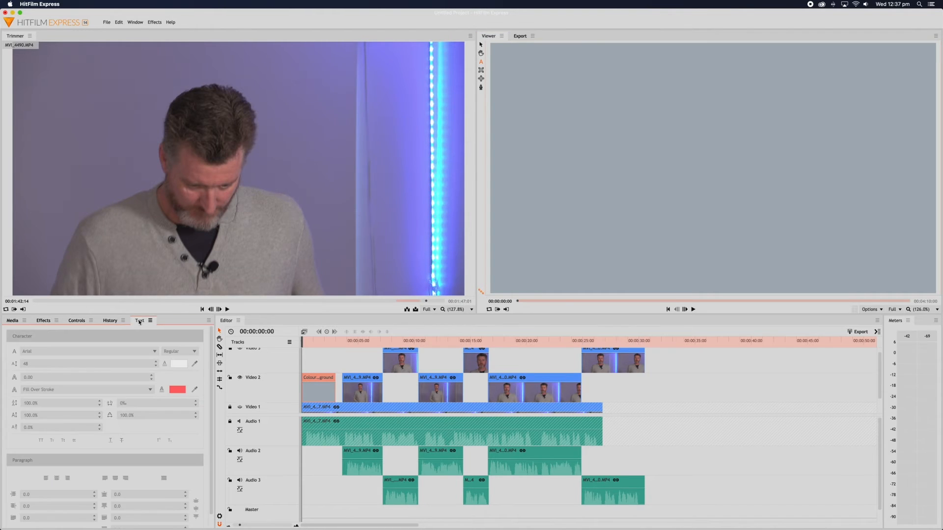
click(598, 136)
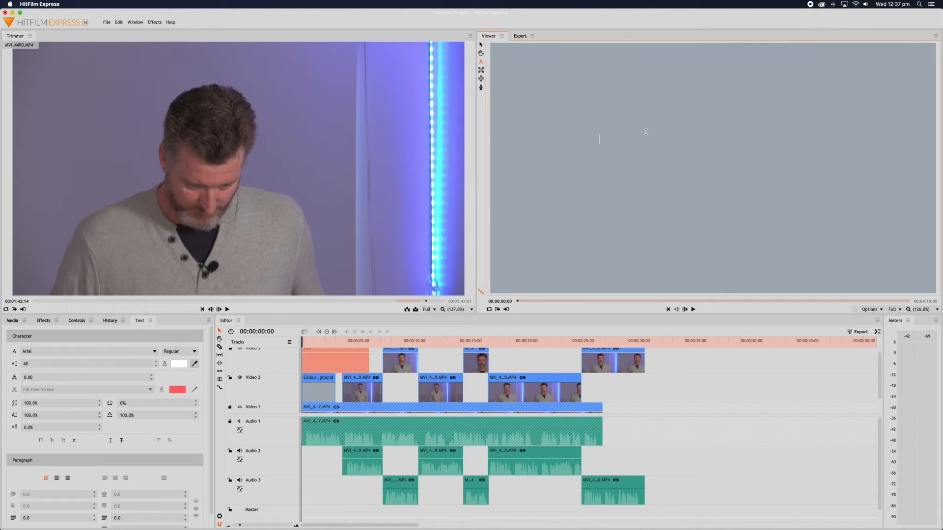
text(E)
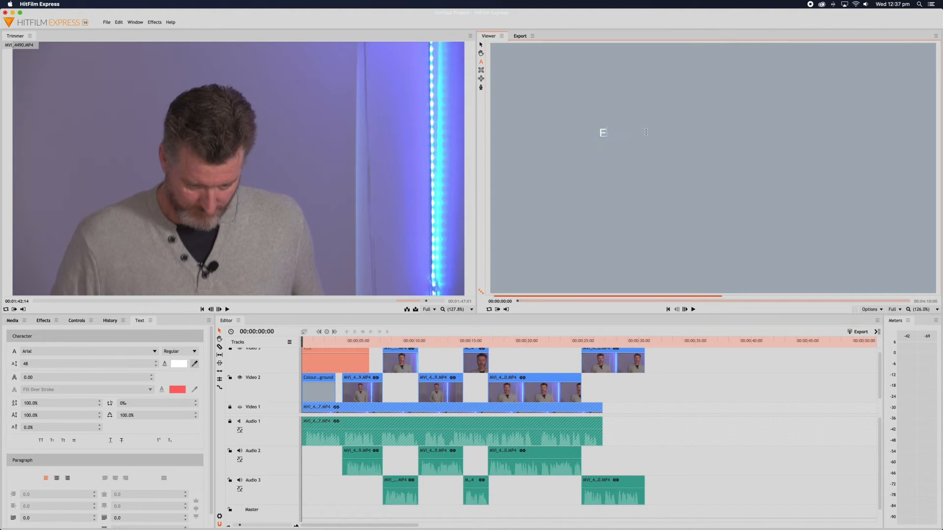
text(levator)
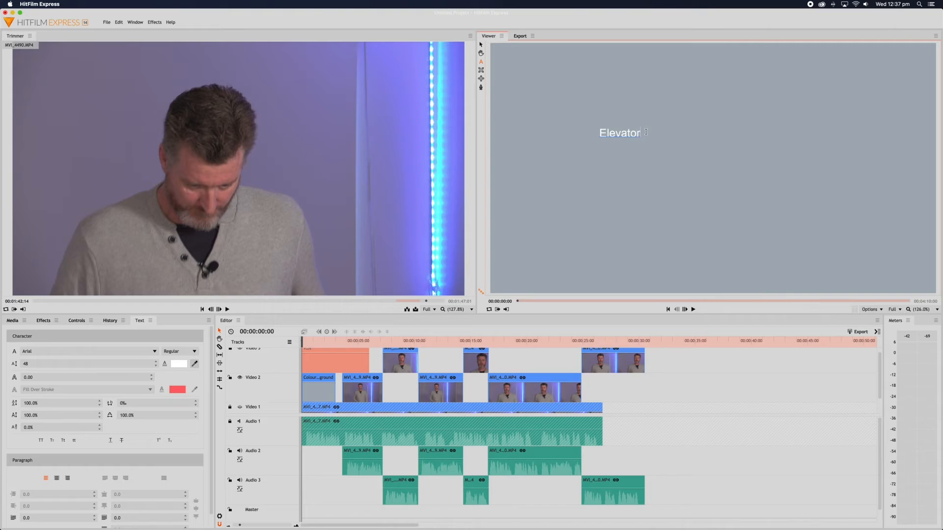
text( Pitch)
key(Return)
text(for)
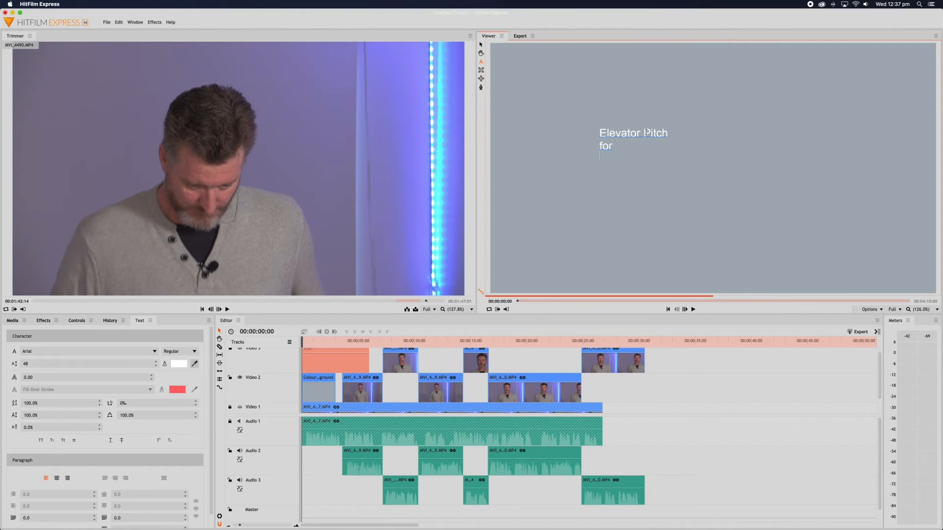
key(Return)
text(Online Vide)
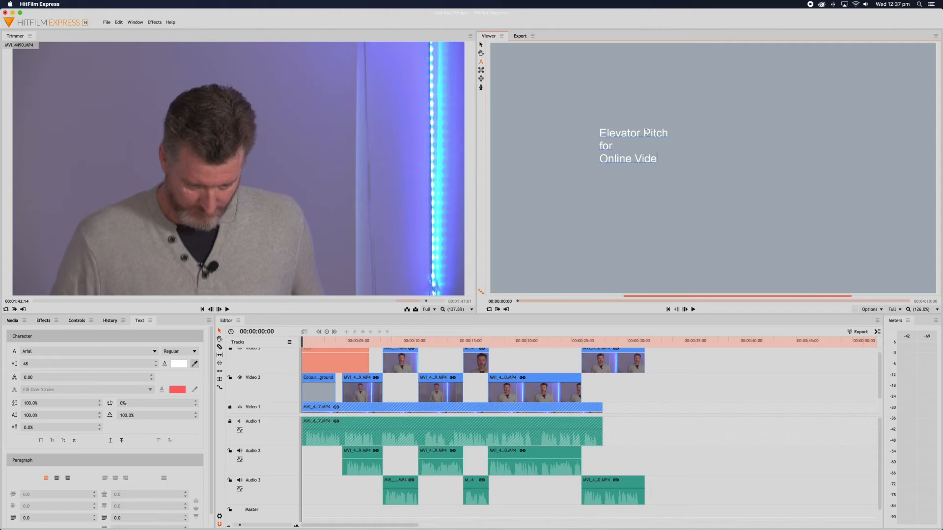
text(os Perth)
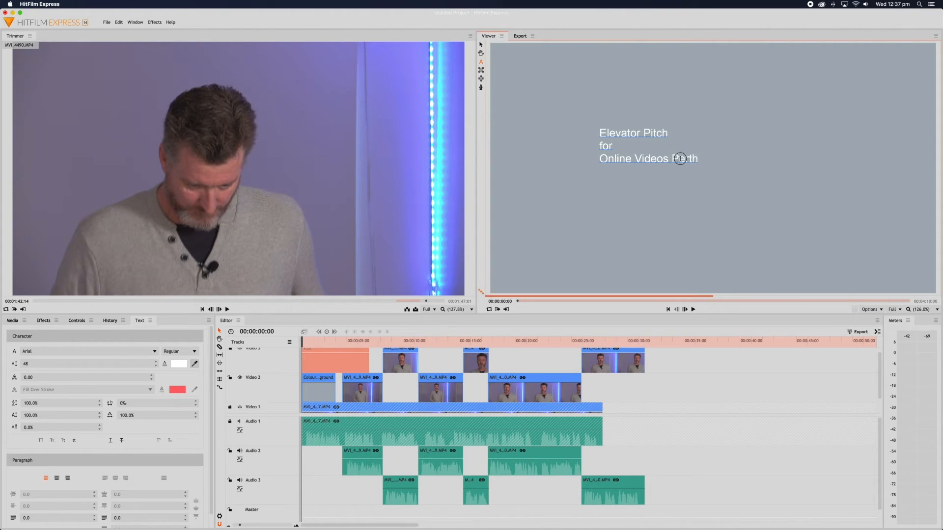
click(598, 132)
drag(599, 131, 701, 162)
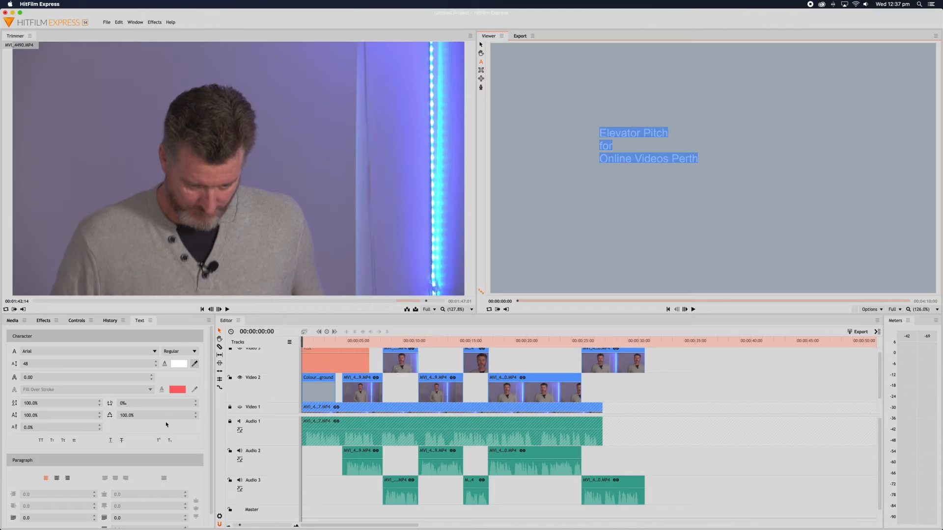
Set the title text fill colour to black.
click(179, 364)
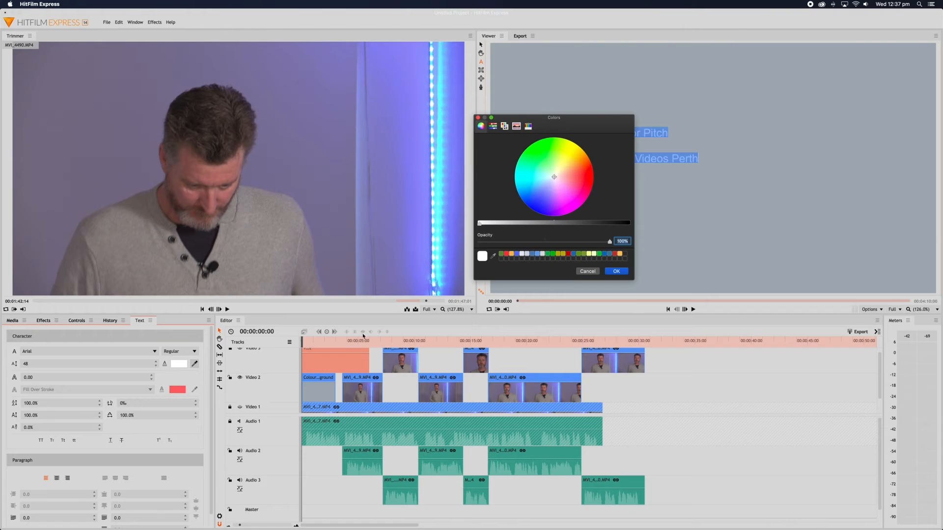
click(628, 224)
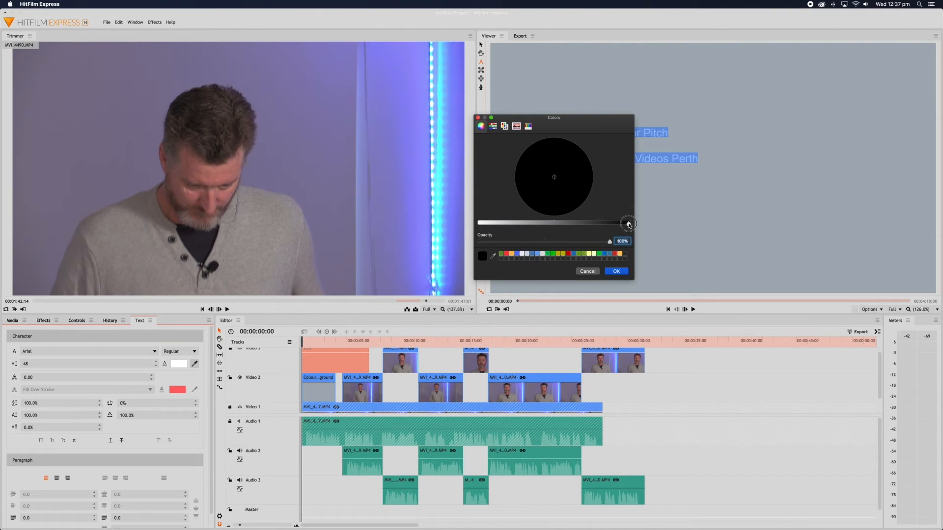
click(620, 273)
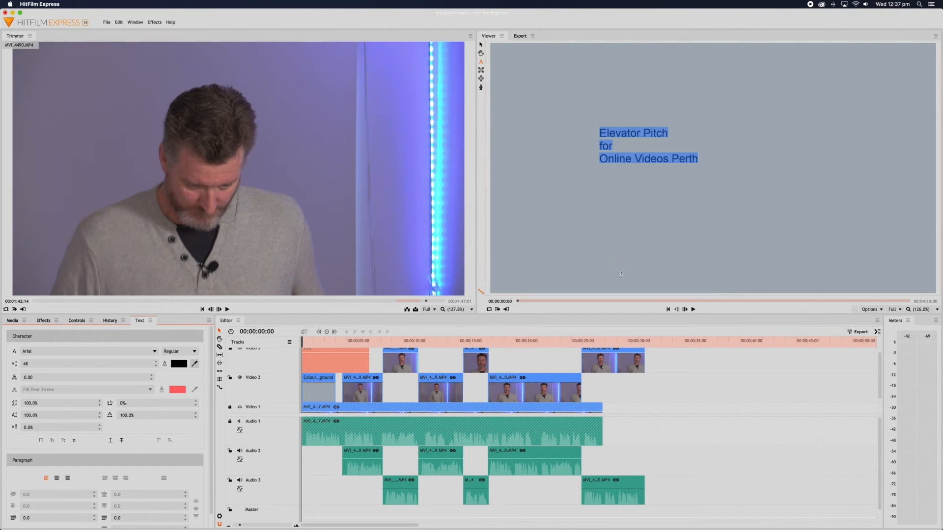
Change the title font to Sansation.
click(155, 352)
text(sans)
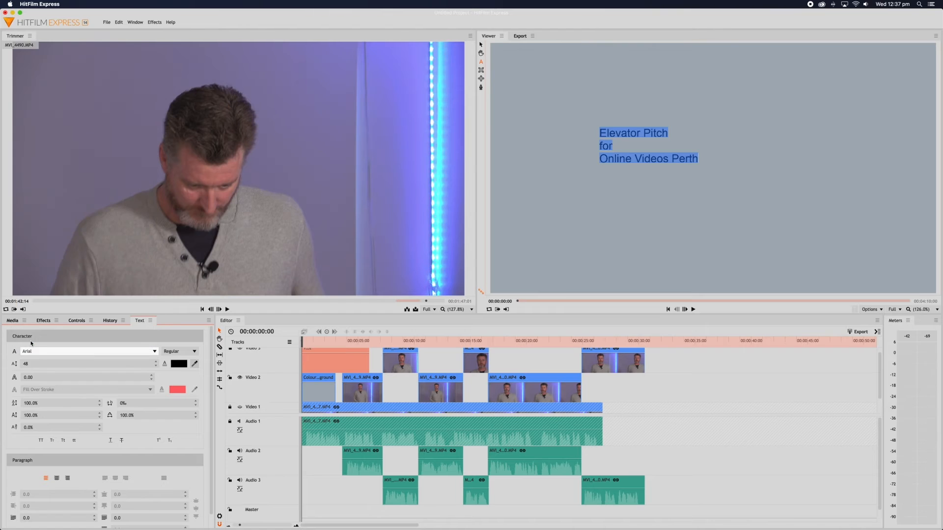
key(Return)
click(72, 352)
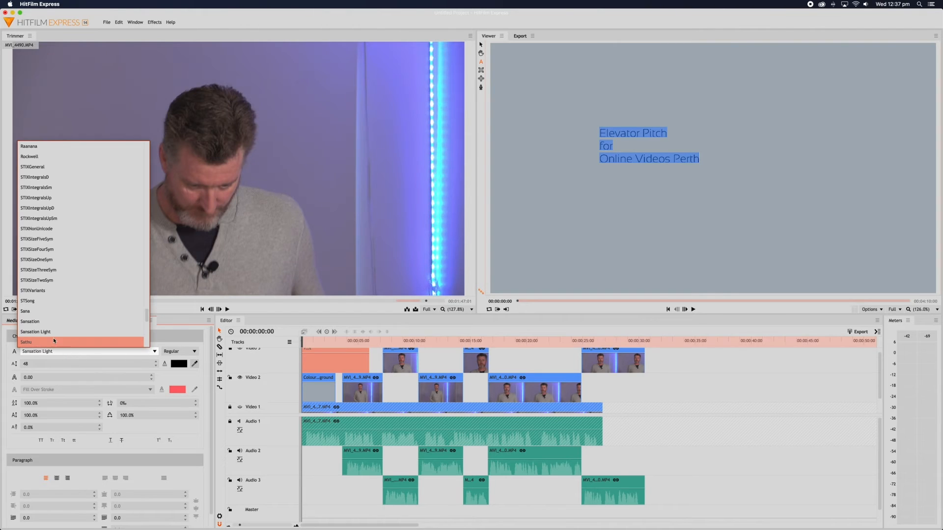
click(37, 323)
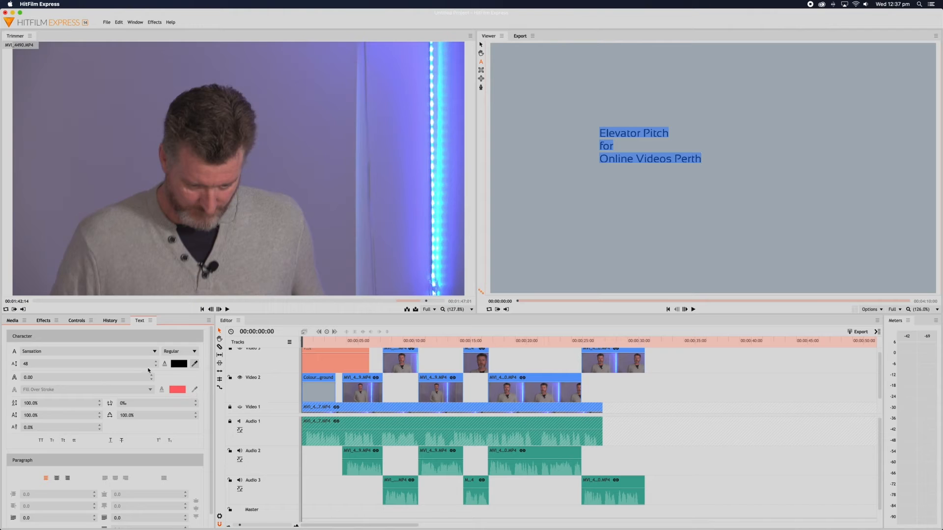
Increase the title font size to 120.
click(45, 365)
click(156, 363)
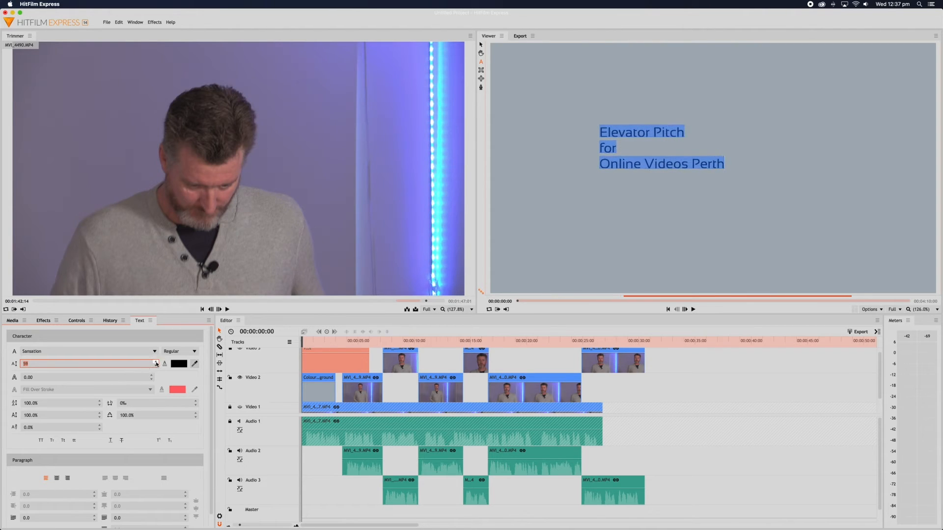
drag(156, 363, 156, 364)
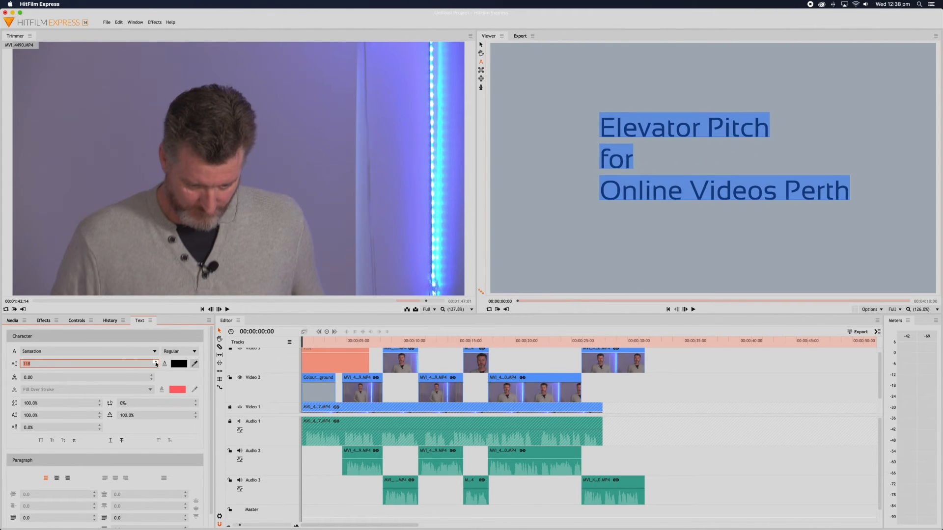
click(156, 363)
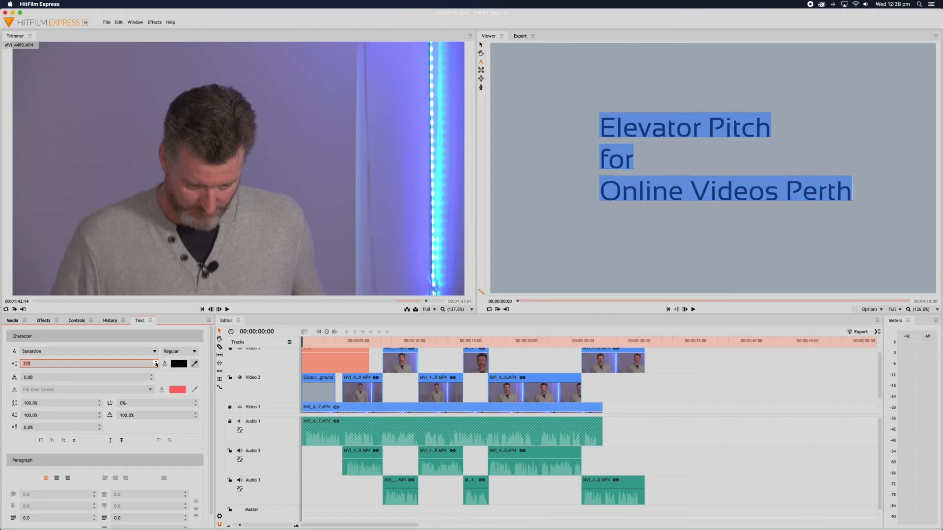
click(156, 364)
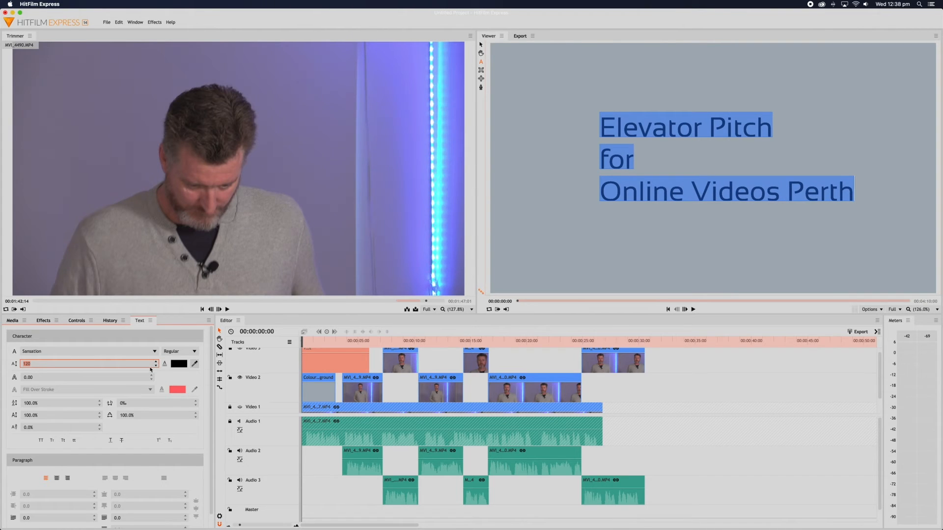
scroll(108, 462, down, 2)
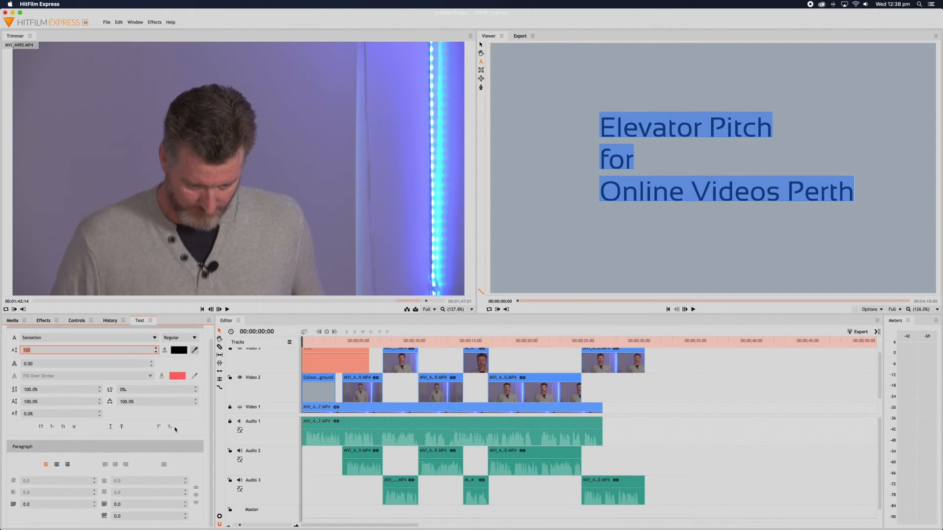
Centre-align the title lines and move the title to the upper middle of the frame.
click(56, 465)
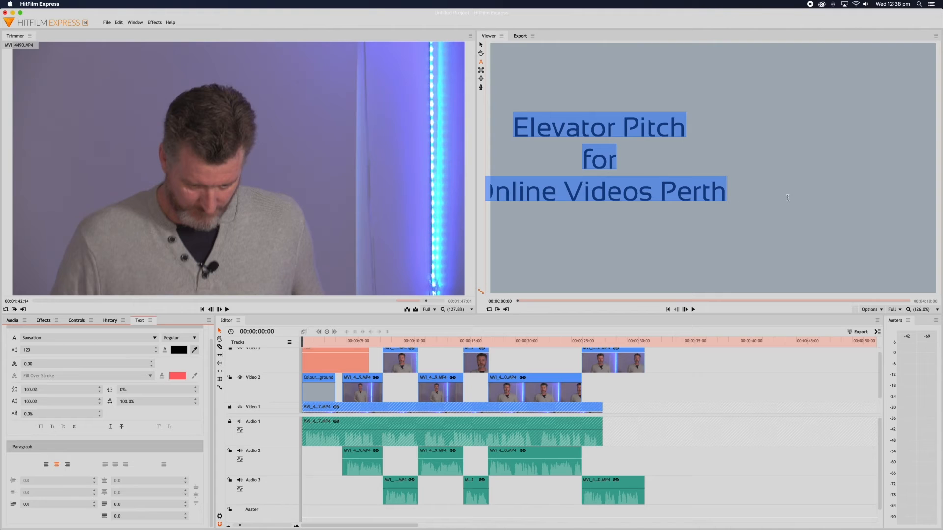
click(481, 45)
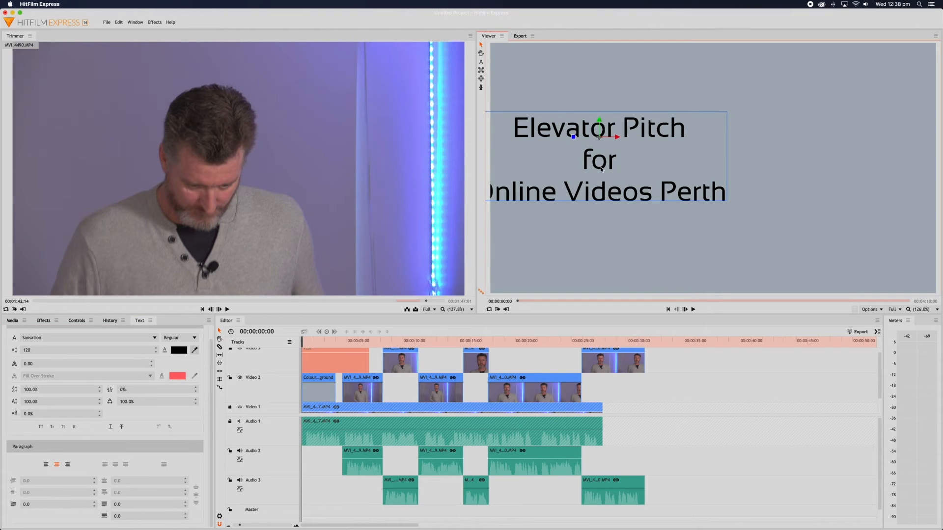
drag(601, 169, 711, 141)
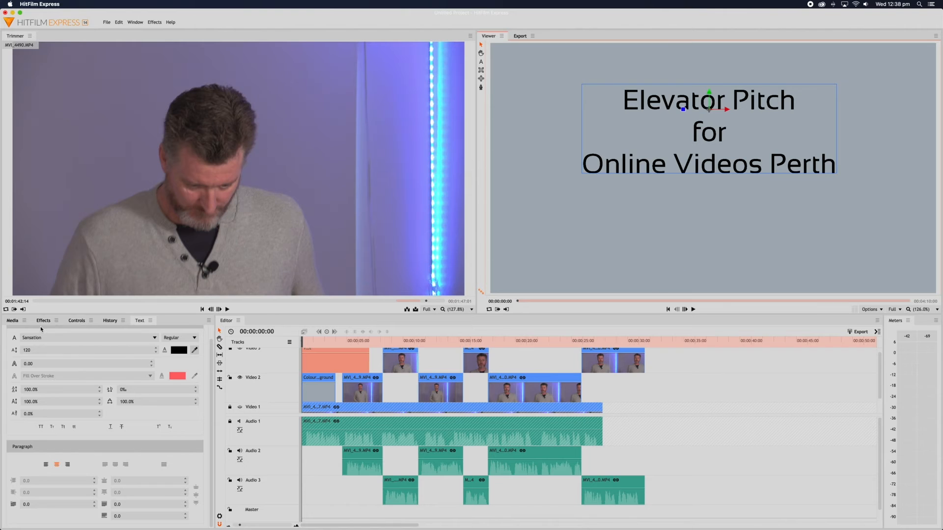
click(11, 323)
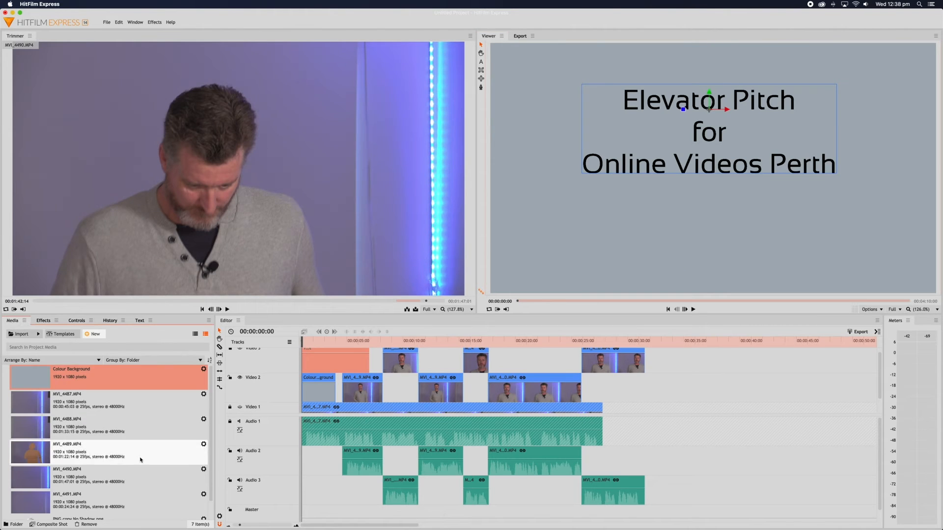
Place the PNG copy No Shadow.png logo on a new Video 4 track at 0 s.
scroll(141, 459, down, 1)
click(31, 504)
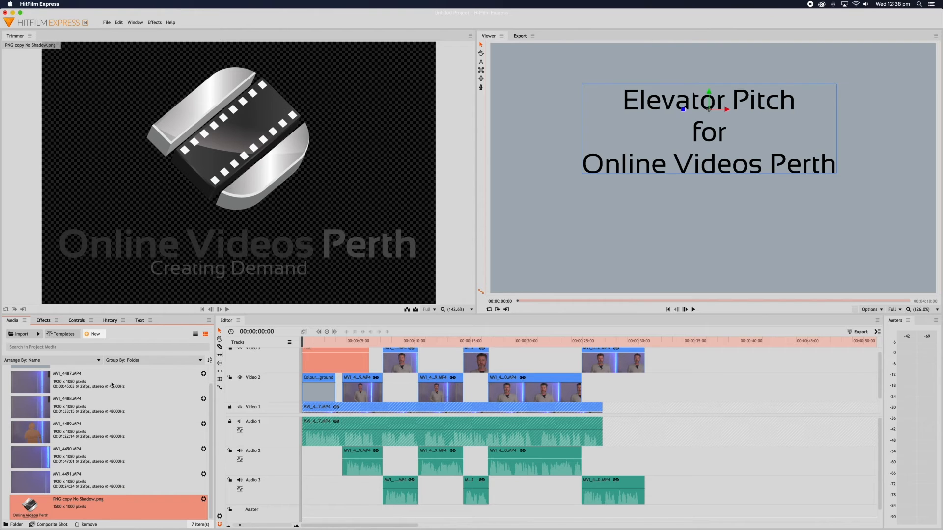
drag(103, 464, 303, 352)
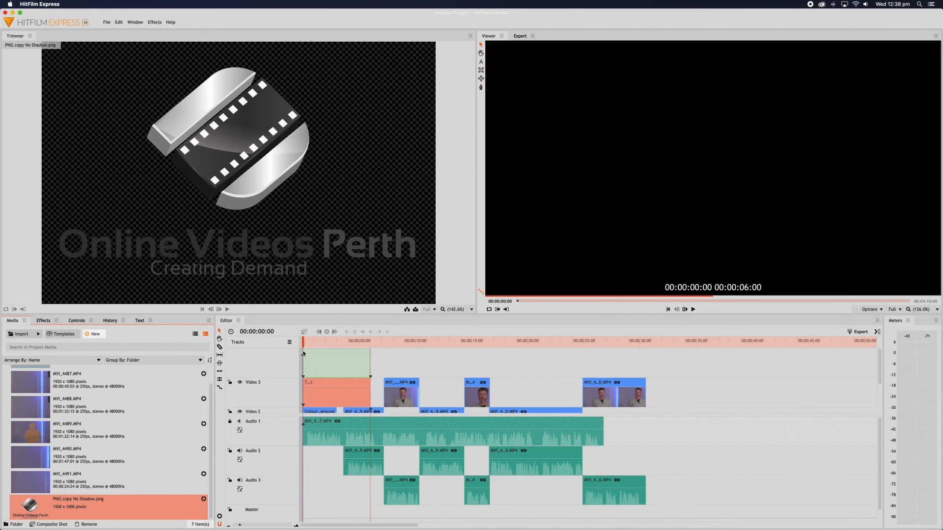
Trim the title clip's end to match the logo, checking the intro at 00:00:01:21.
click(343, 381)
scroll(530, 364, up, 1)
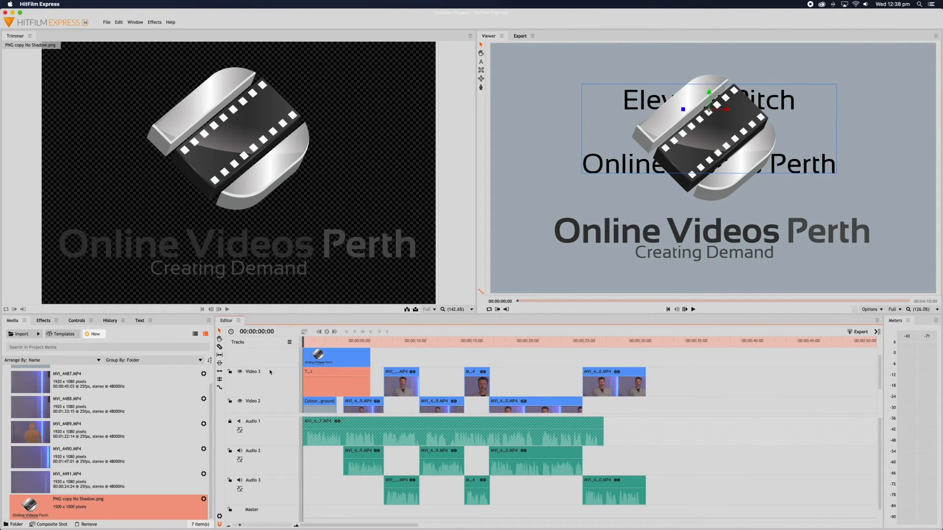
drag(371, 383, 338, 355)
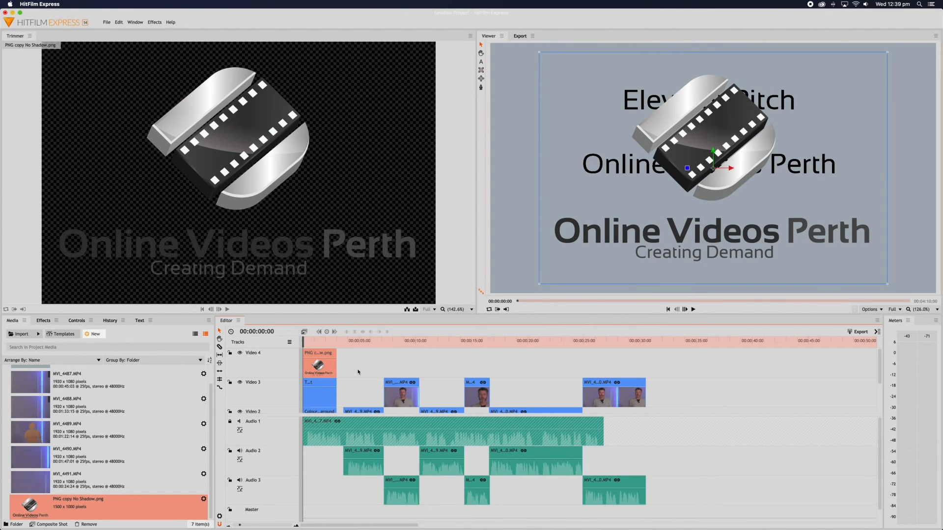
click(323, 341)
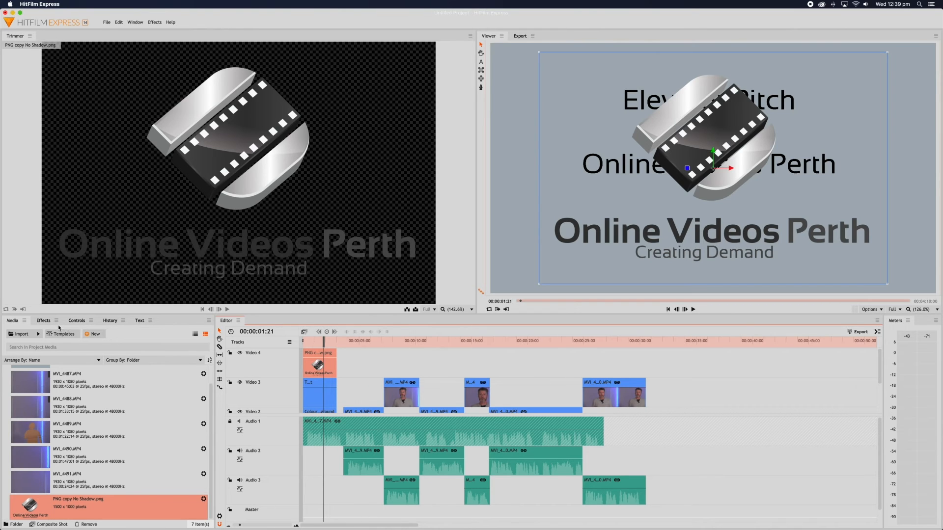
Set the logo's Scale to 30% and Position to 0, -265, then enlarge the timeline tracks.
click(76, 321)
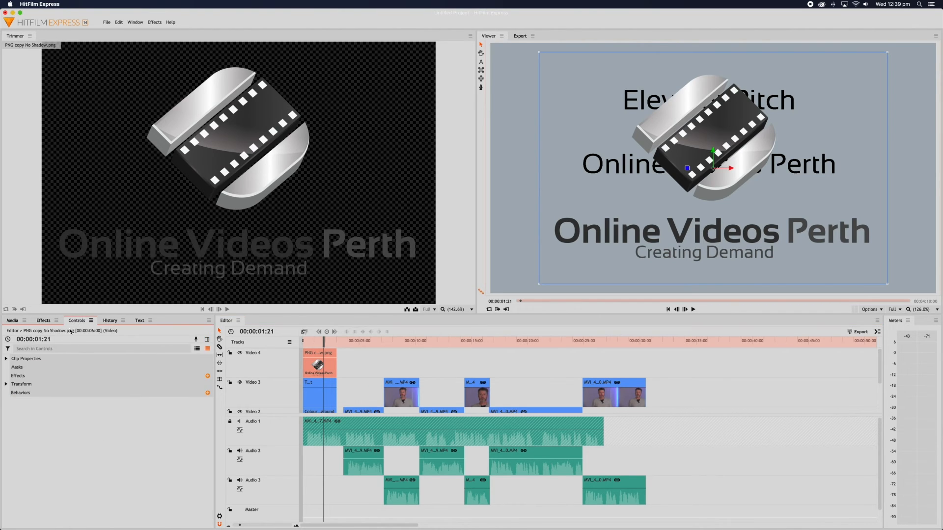
click(6, 385)
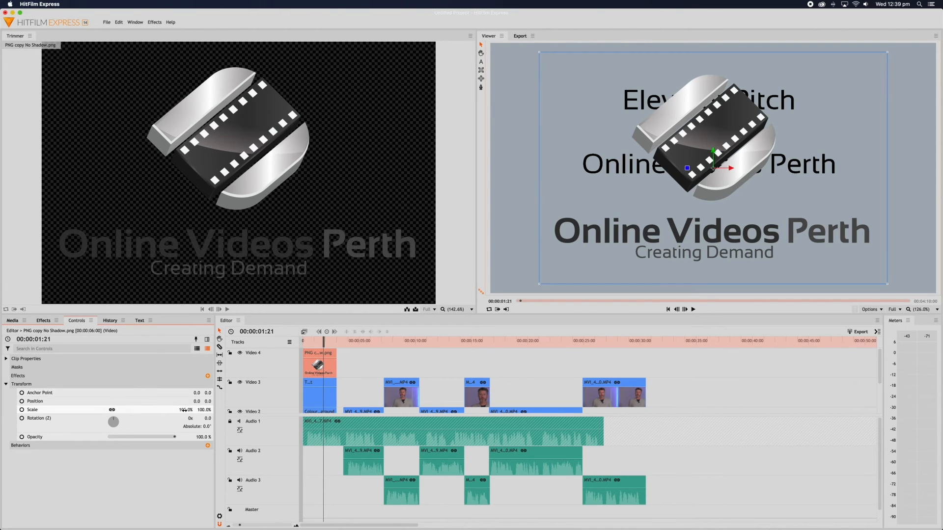
drag(185, 410, 163, 410)
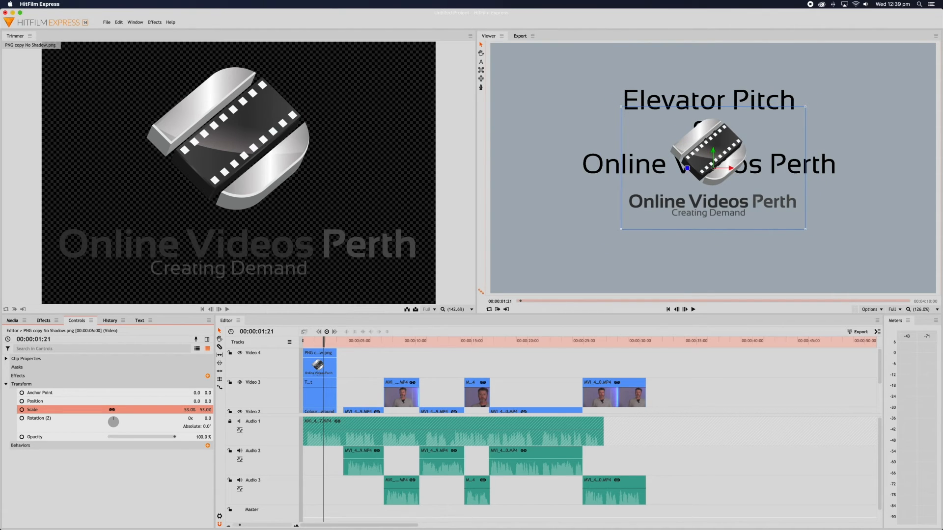
drag(162, 409, 146, 410)
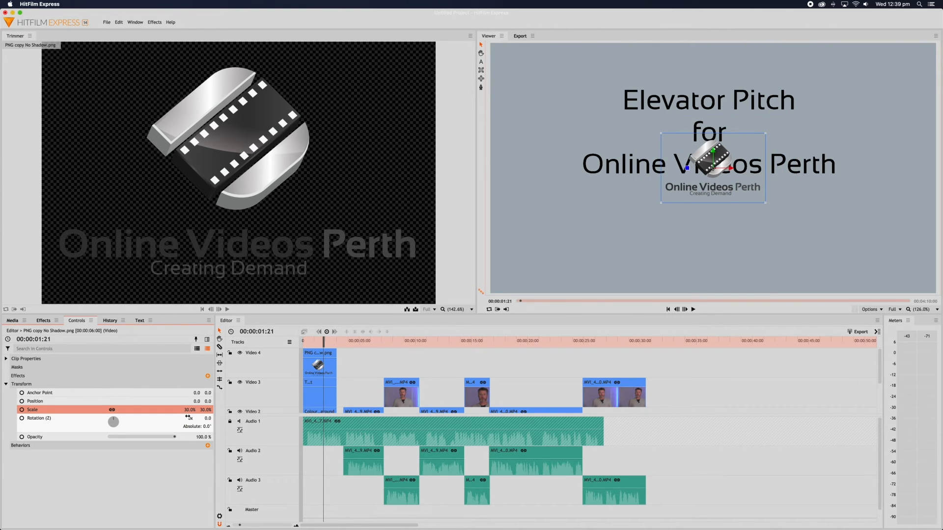
drag(205, 402, 156, 402)
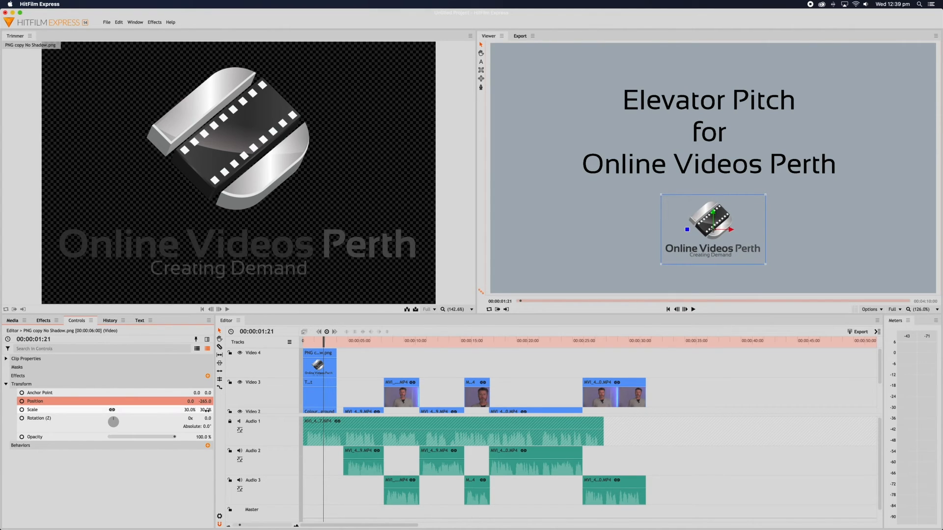
scroll(355, 386, down, 4)
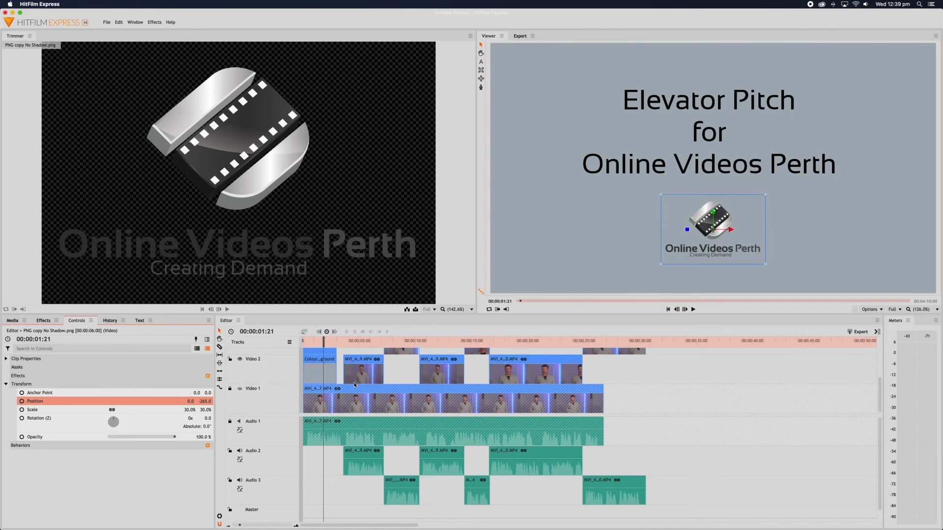
drag(288, 416, 288, 432)
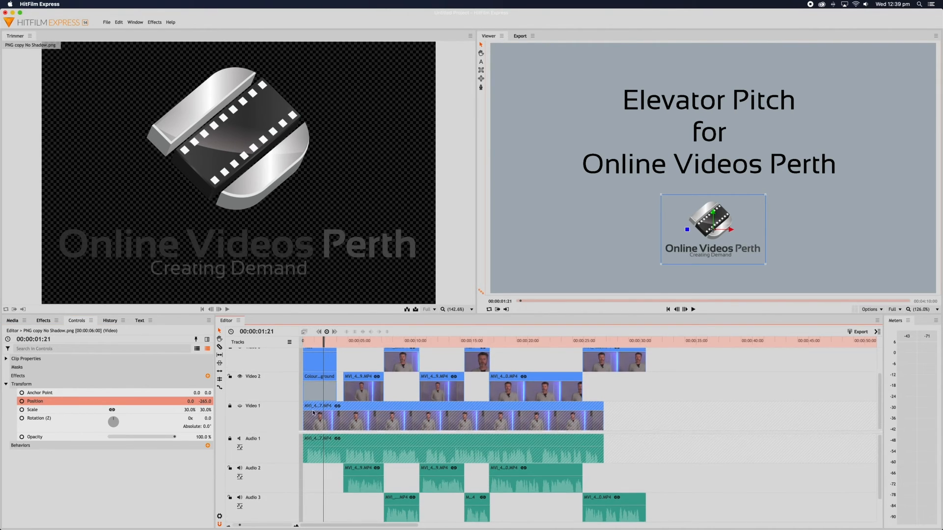
drag(392, 313, 393, 286)
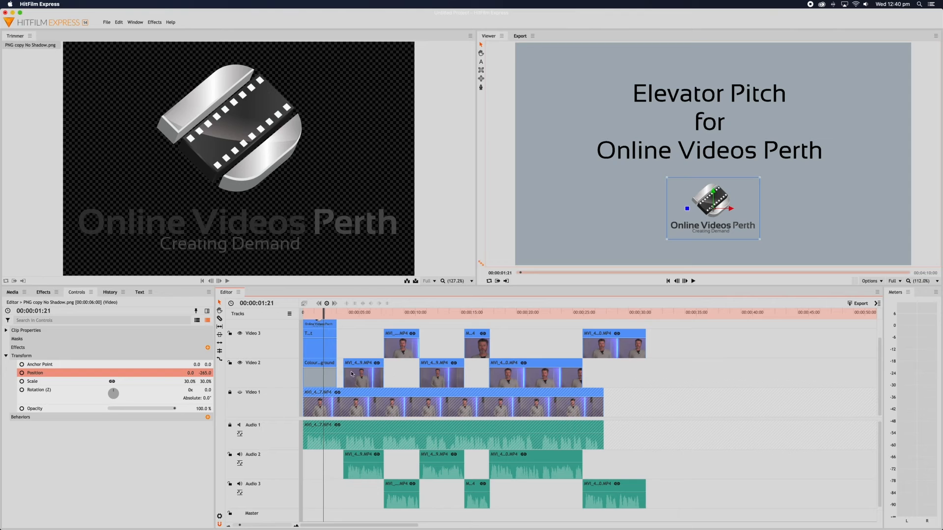
Paste copies of the Colour Background and logo clips starting at 00:00:30:13.
click(324, 380)
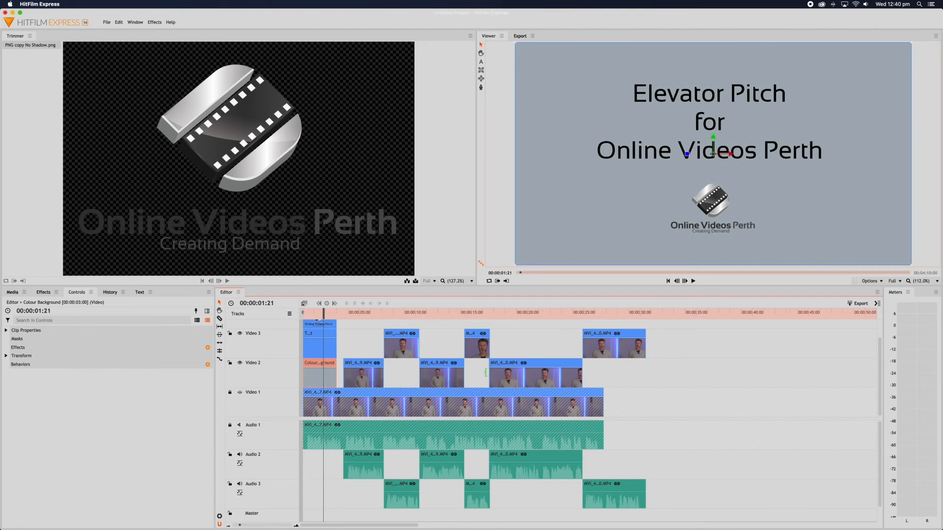
click(676, 318)
key(ctrl+v)
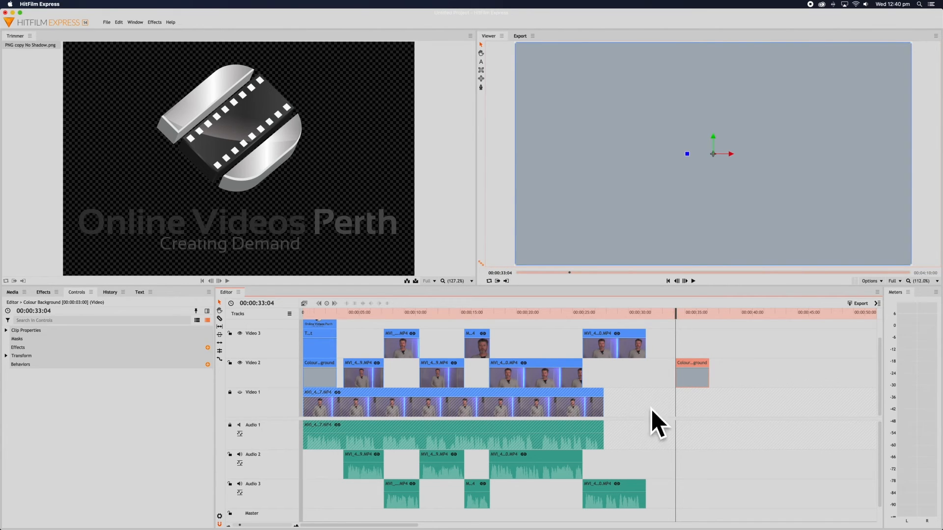
drag(689, 364, 659, 366)
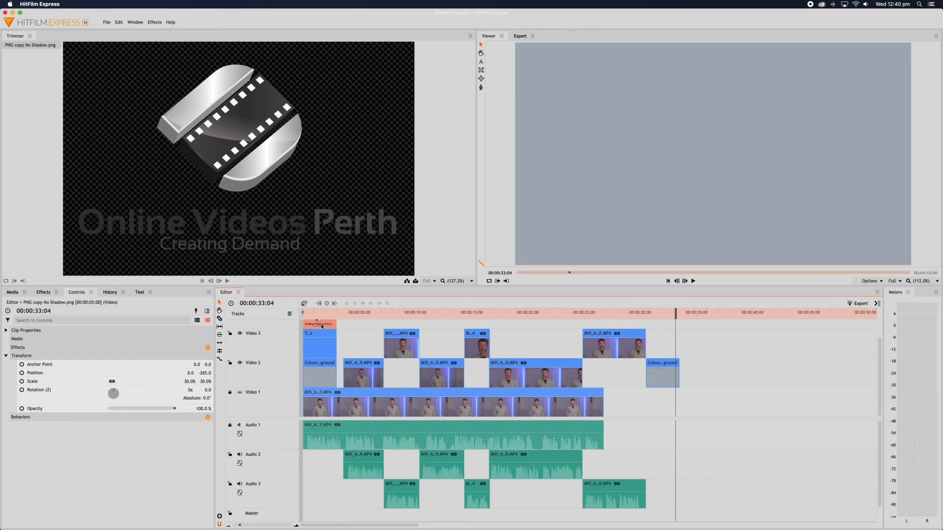
click(725, 317)
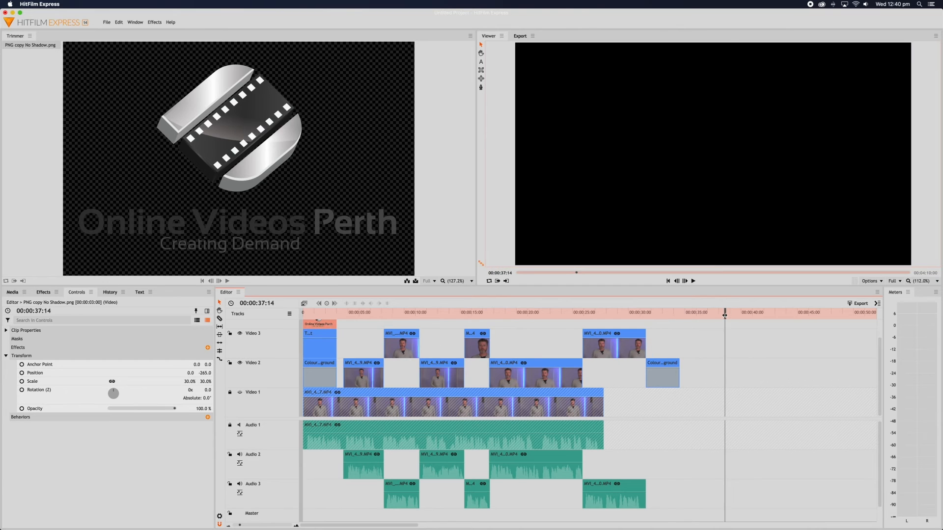
key(super+v)
drag(733, 325, 661, 326)
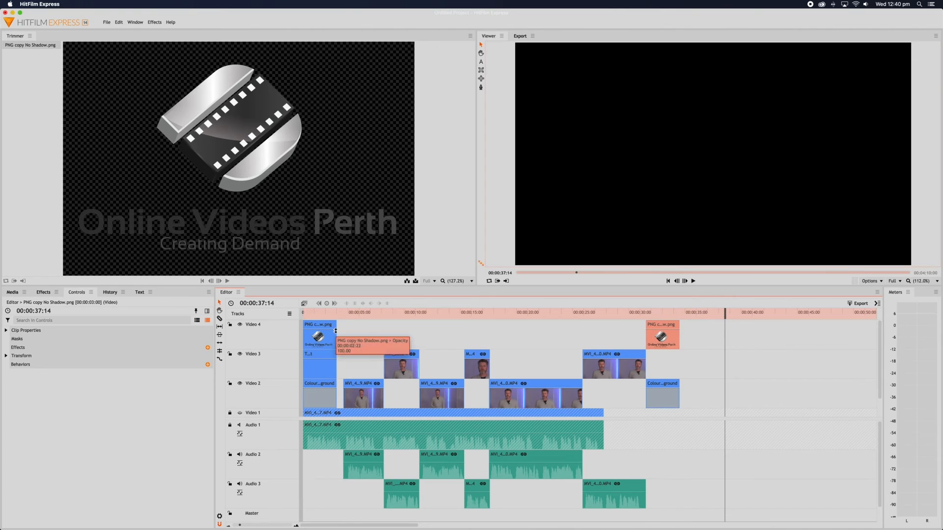
Review the opening and closing cards, then add a new text layer at the closing card's start.
click(320, 313)
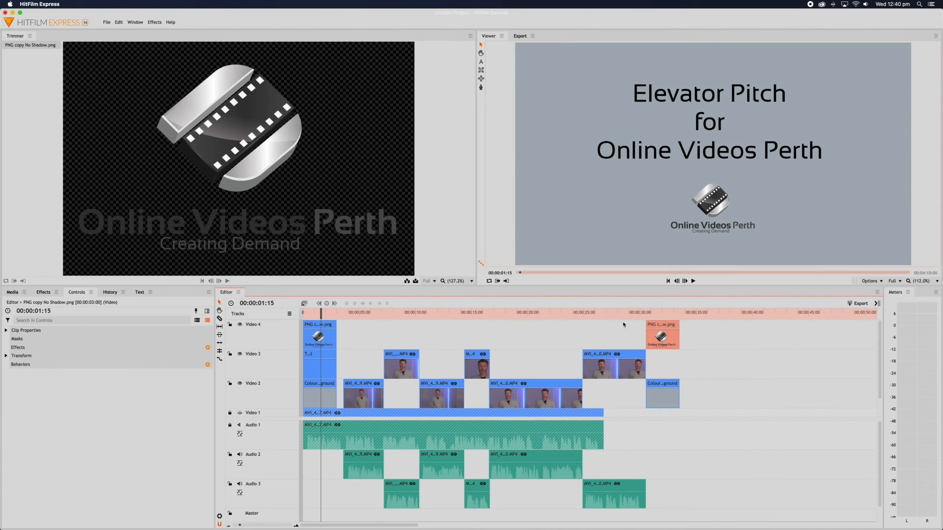
click(662, 313)
click(695, 361)
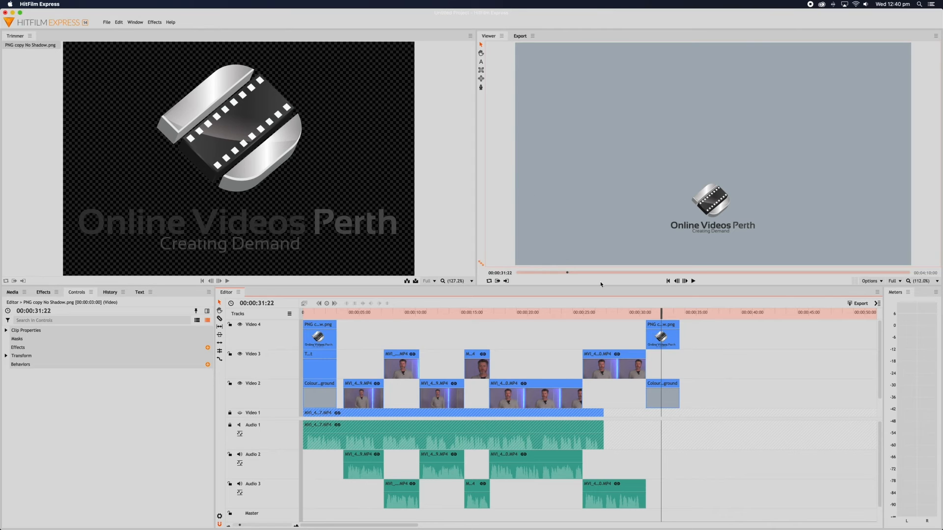
drag(661, 311, 644, 311)
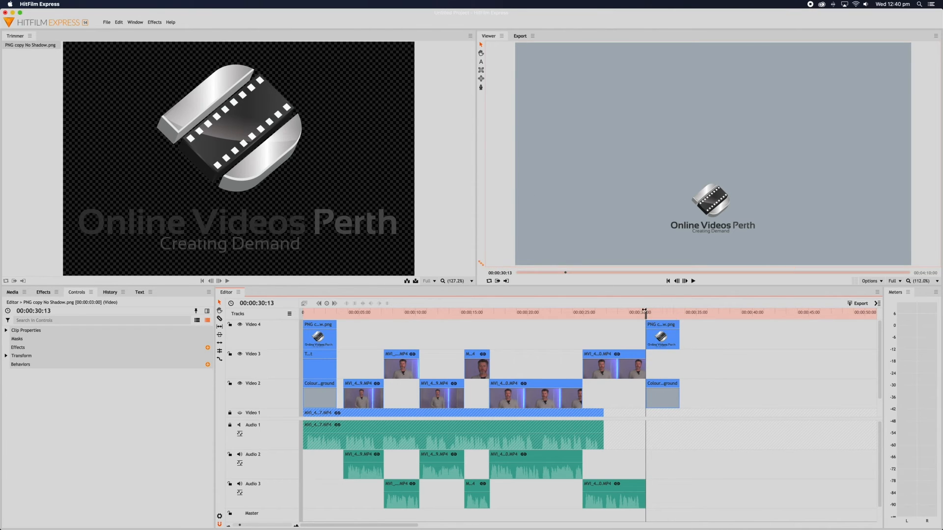
click(481, 63)
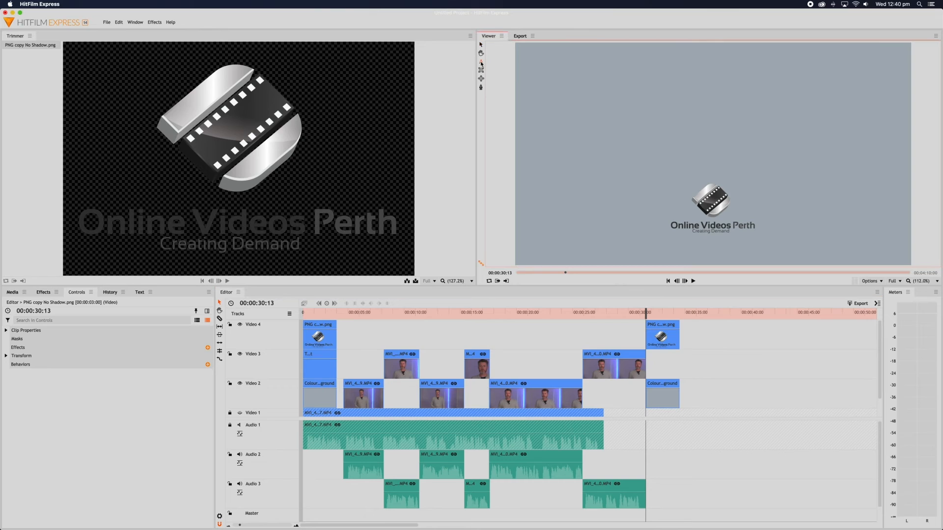
click(659, 112)
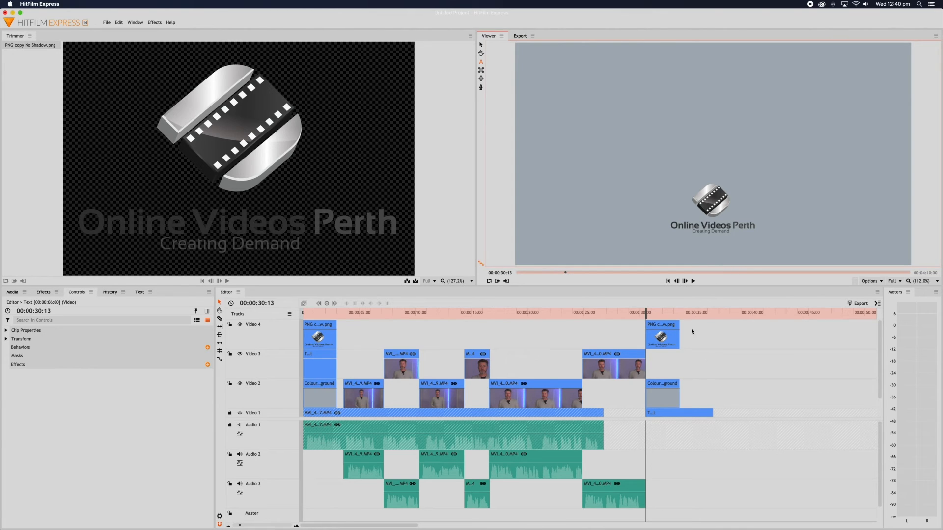
Type 'For All Your', 'Video MArketing Needs' and a call line with the contact's name and phone number.
click(619, 109)
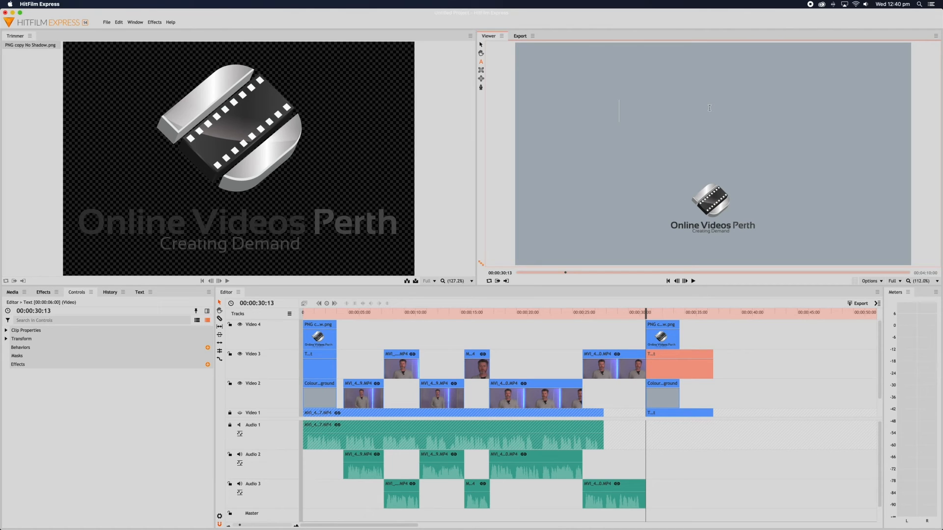
text(For All Your)
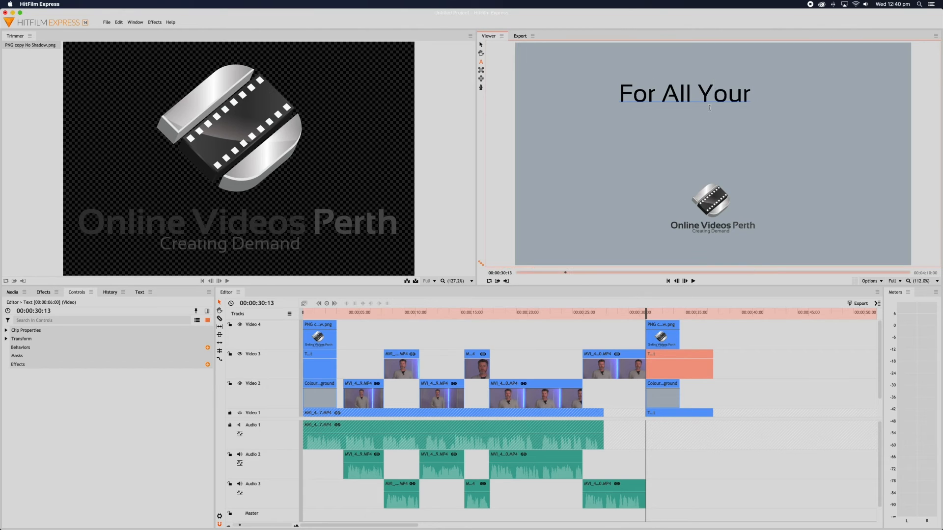
key(Return)
text(Video)
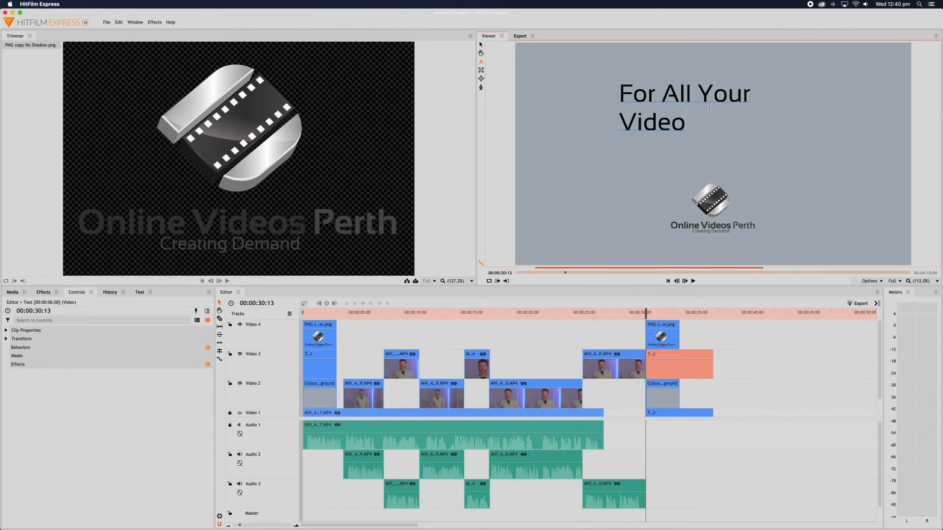
text( MArketing Needs)
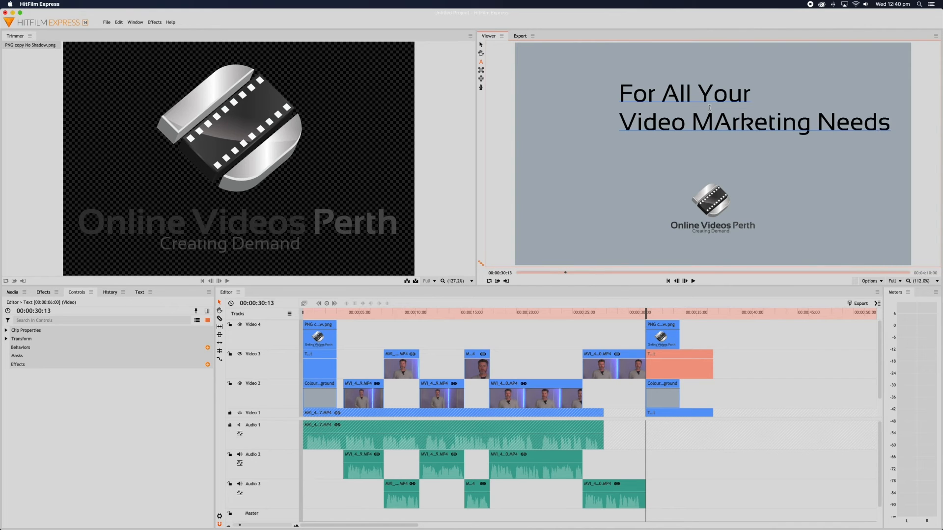
key(Return)
text(Ca)
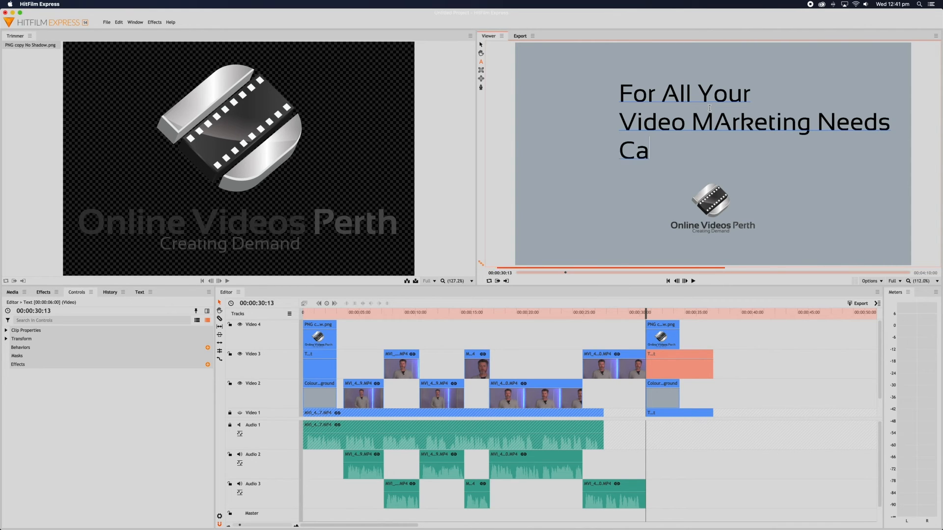
text(ll Reg )
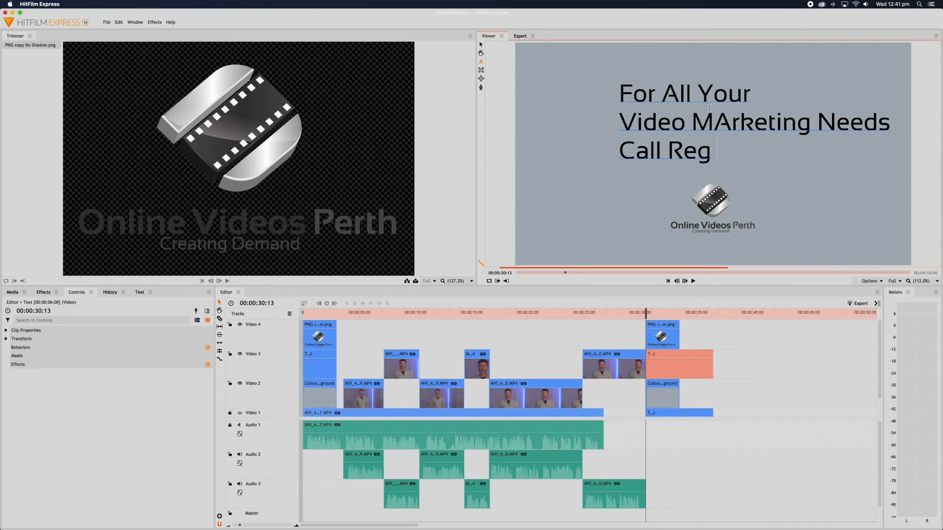
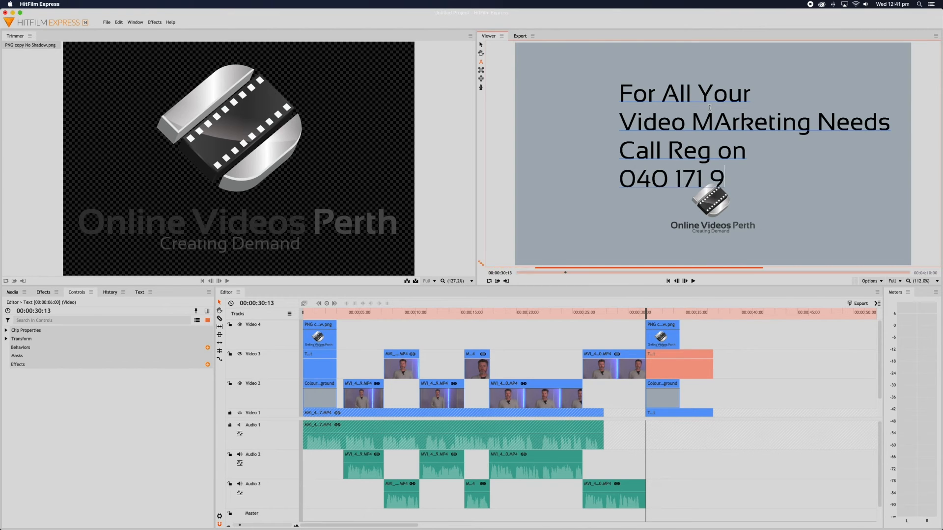
Correct 'MArketing' to 'Marketing' and select all the call-to-action text.
click(728, 118)
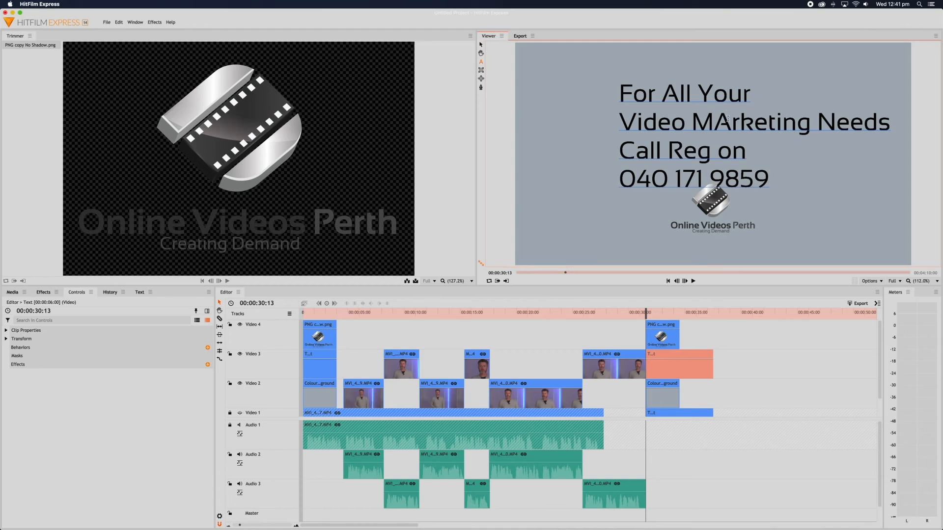
key(BackSpace)
text(a)
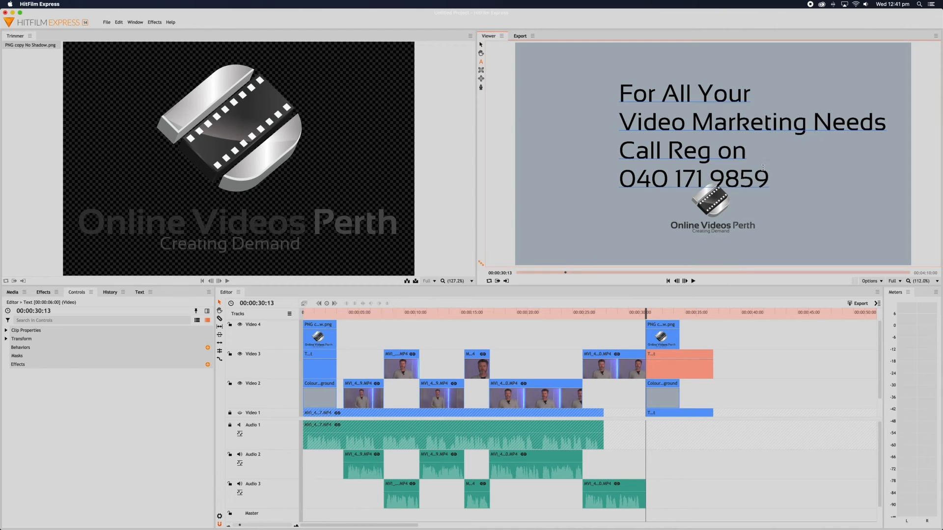
drag(769, 178, 596, 84)
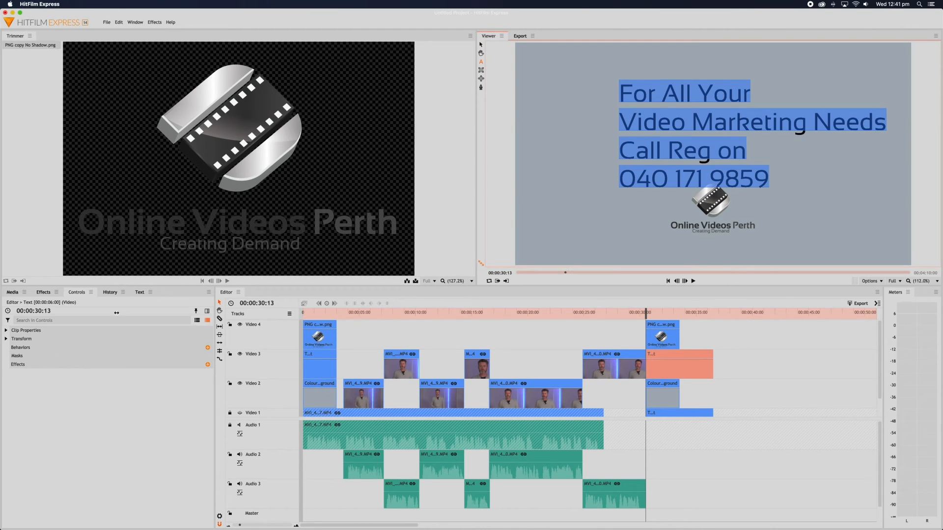
Centre-align the call-to-action text and move it up and right to sit above the logo.
click(76, 293)
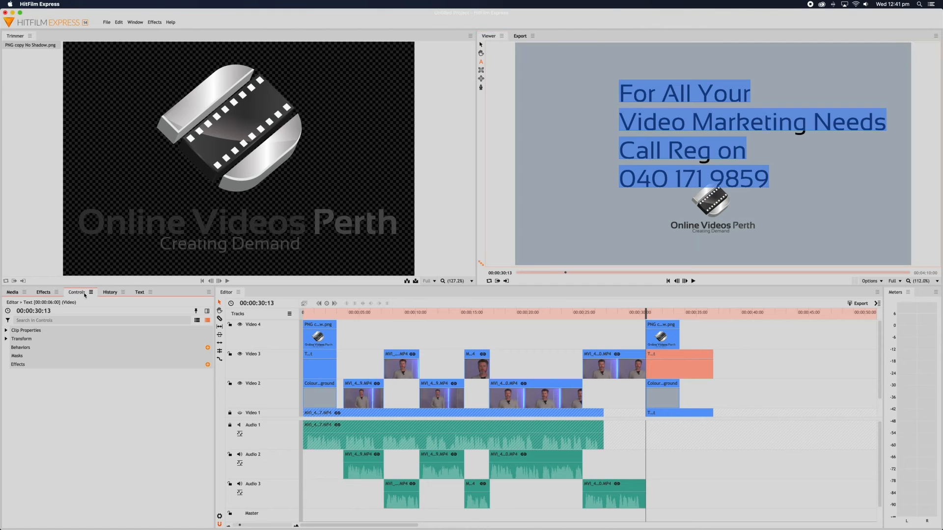
click(139, 293)
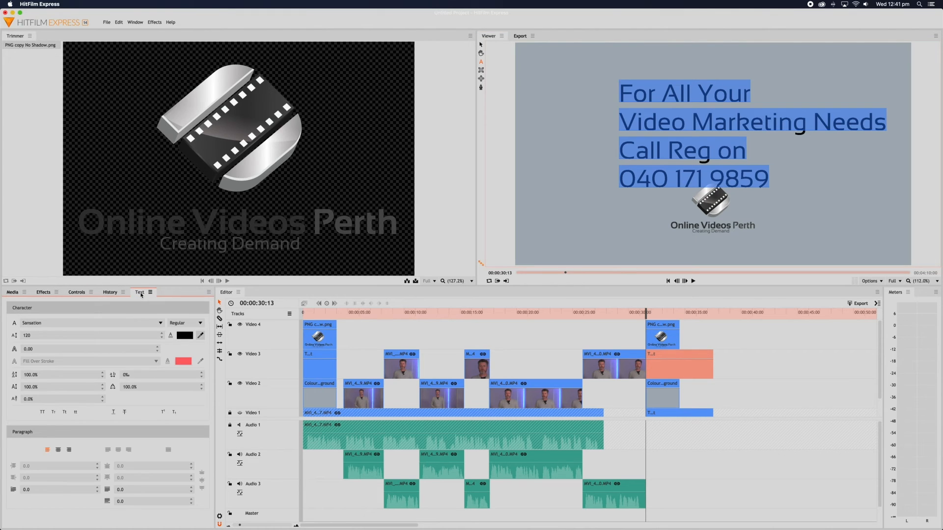
click(58, 450)
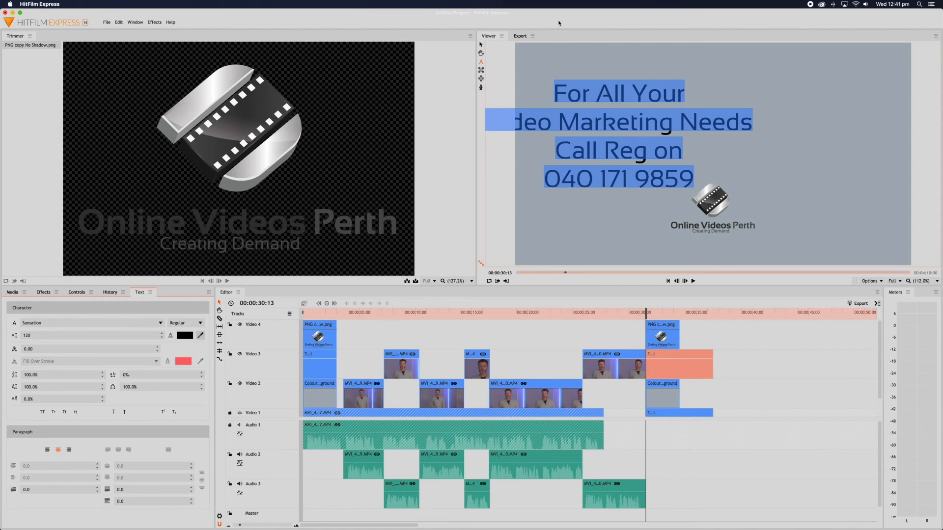
click(481, 46)
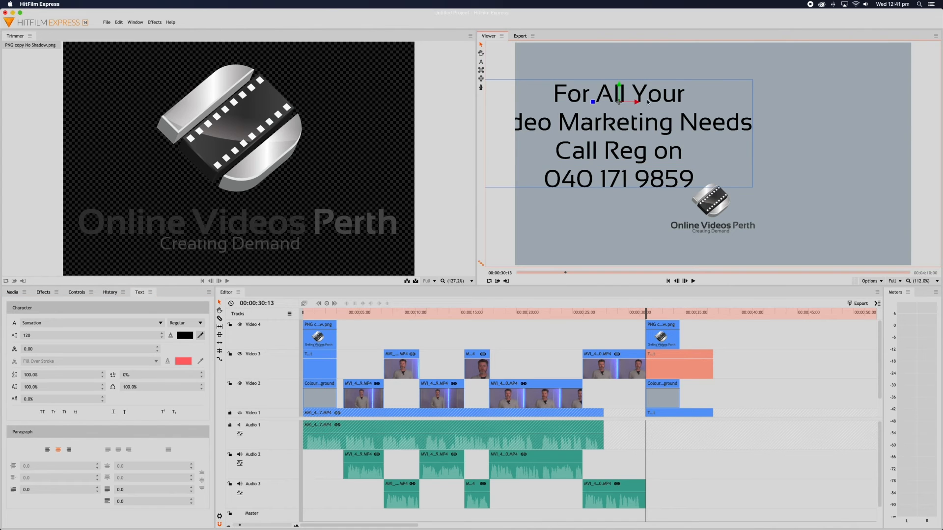
drag(648, 102, 735, 88)
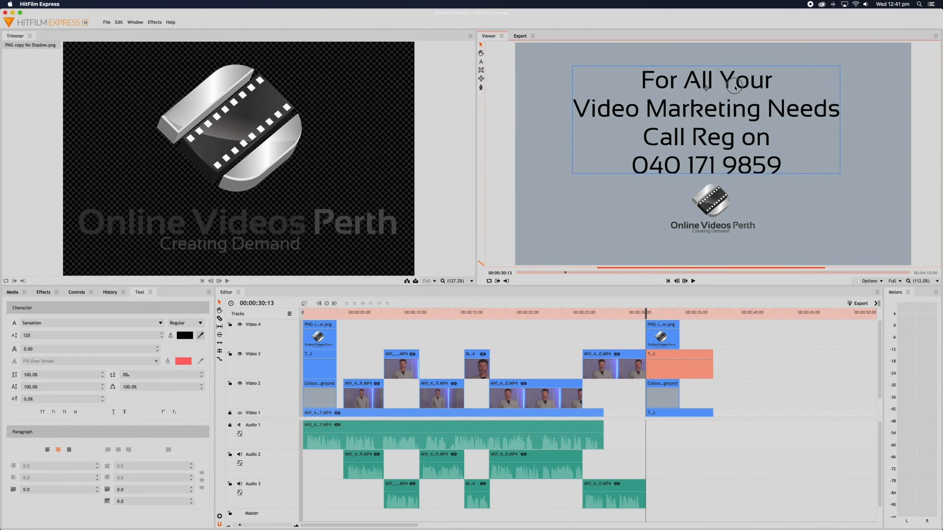
Show the text clip's Transform values (position -33.9, 325.0, scale 100%) and set the Viewer zoom to 100%.
scroll(735, 88, up, 5)
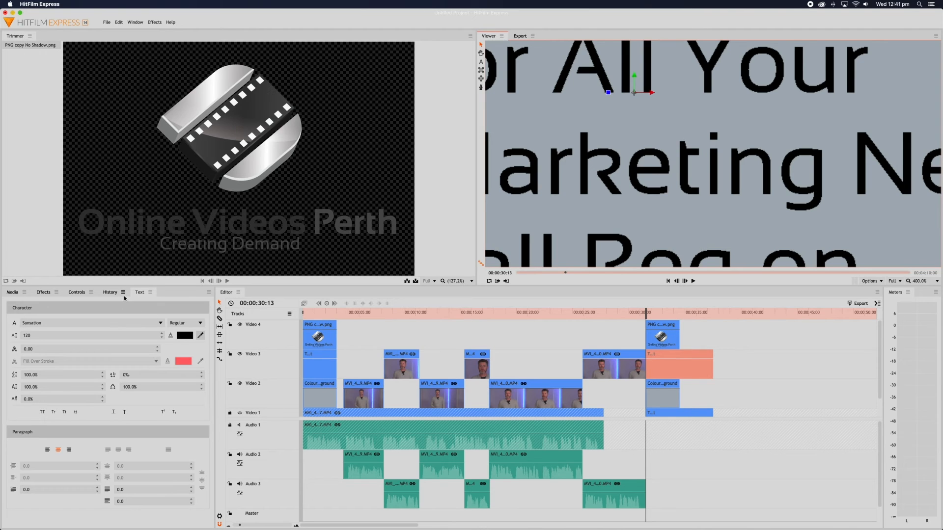
click(689, 370)
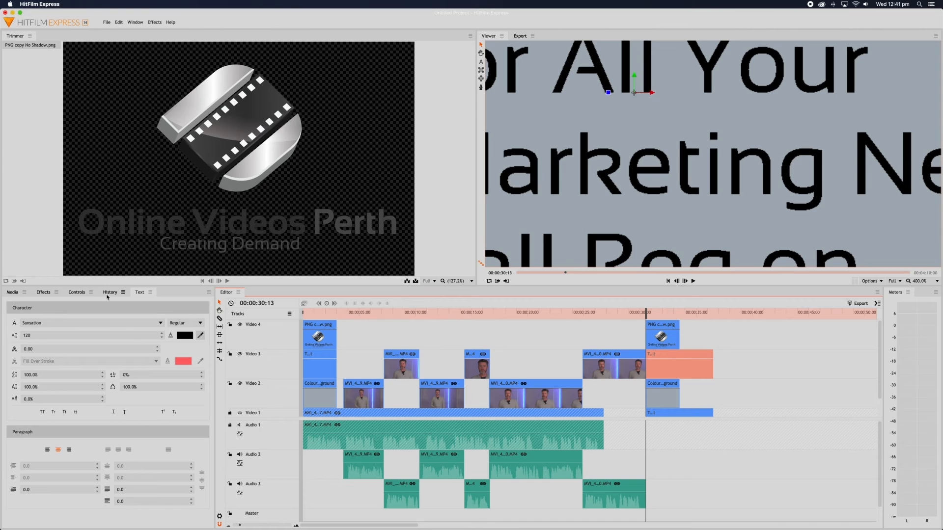
click(76, 292)
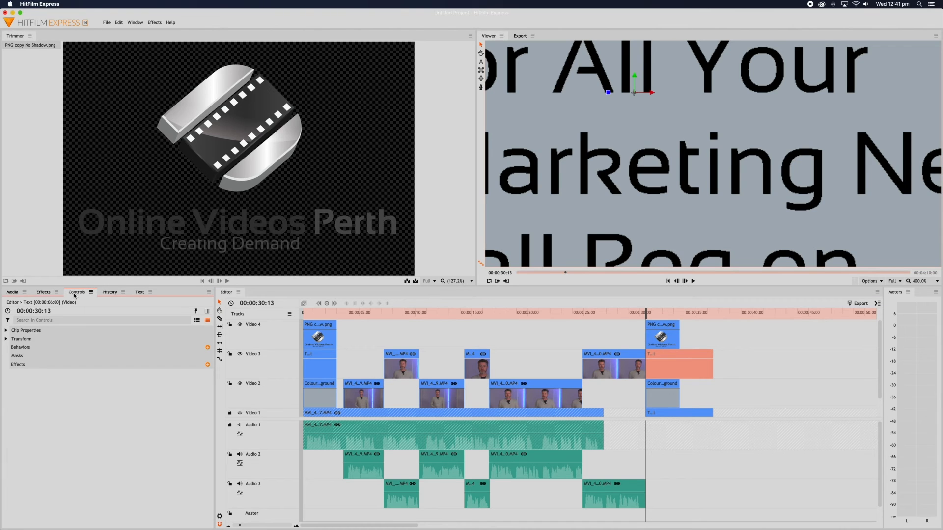
click(7, 339)
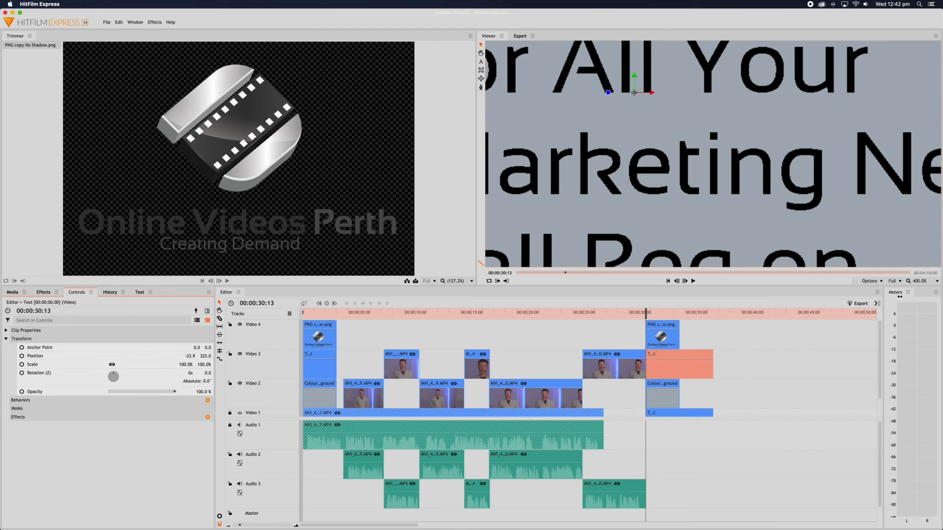
click(936, 282)
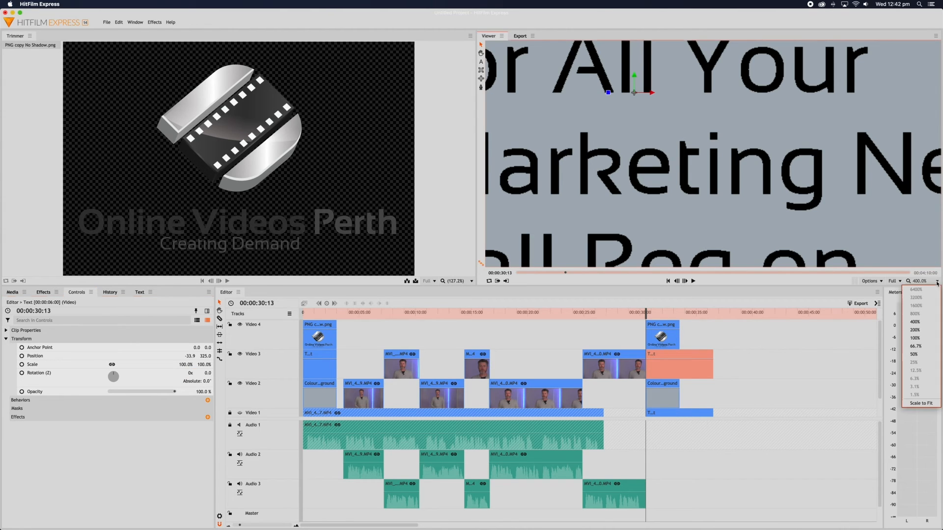
click(923, 338)
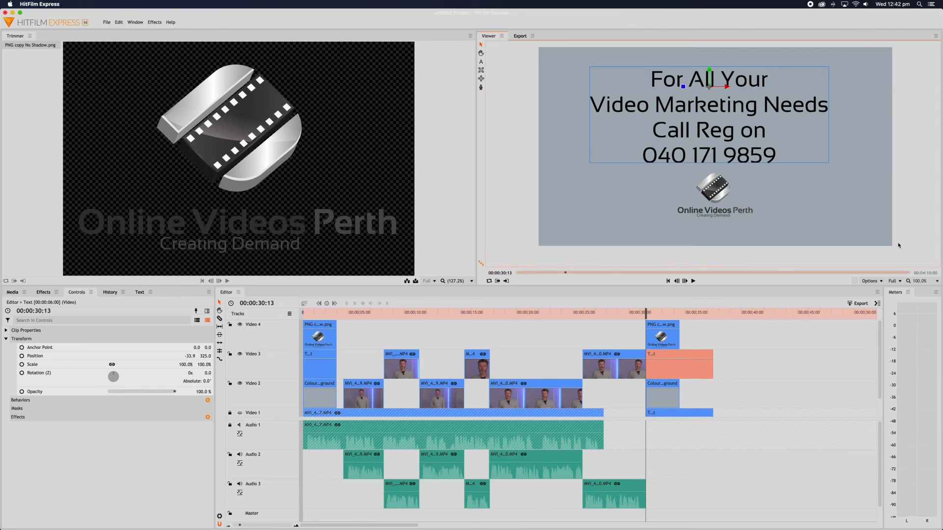
Shorten the closing title clip on Video 3 by trimming its right edge.
scroll(675, 394, down, 2)
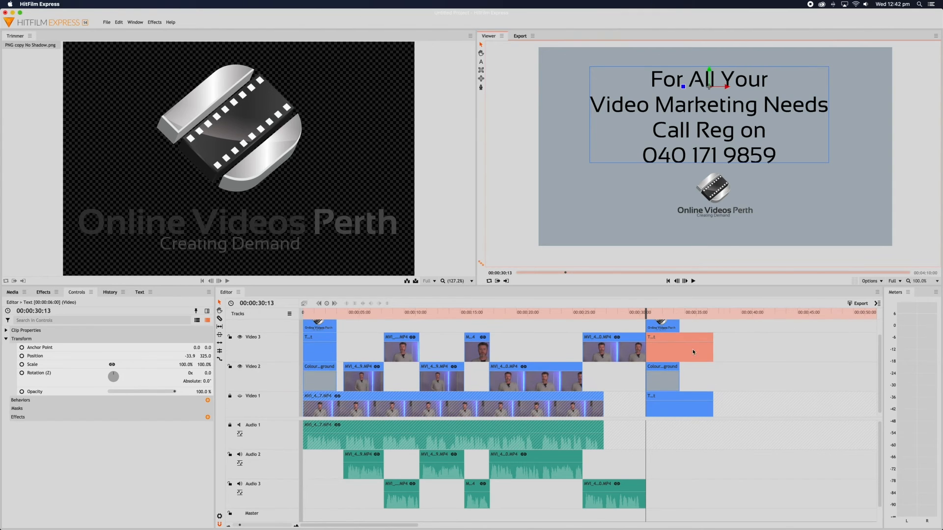
drag(713, 347, 679, 343)
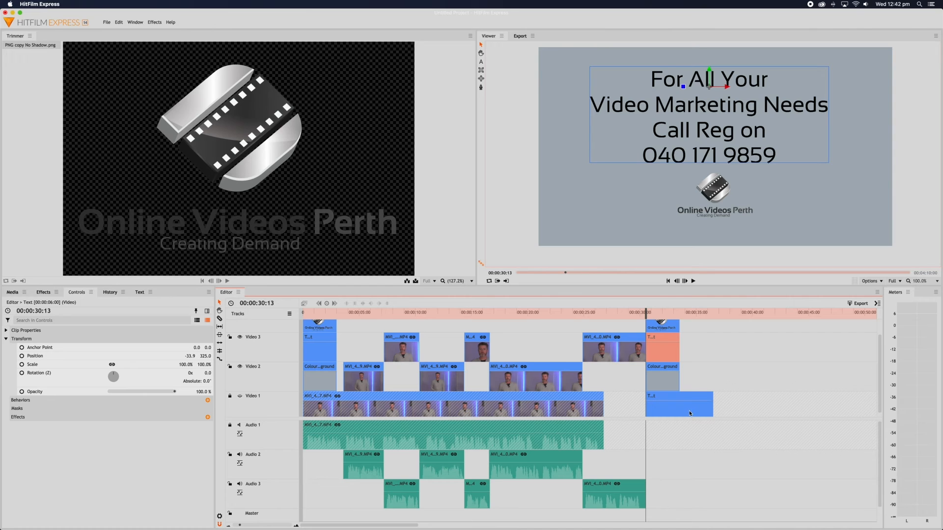
scroll(688, 412, right, 1)
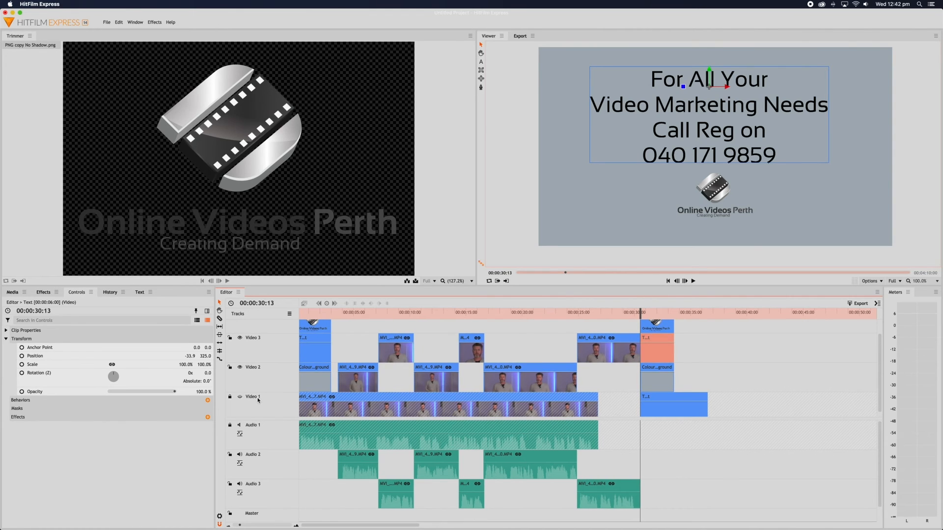
click(236, 400)
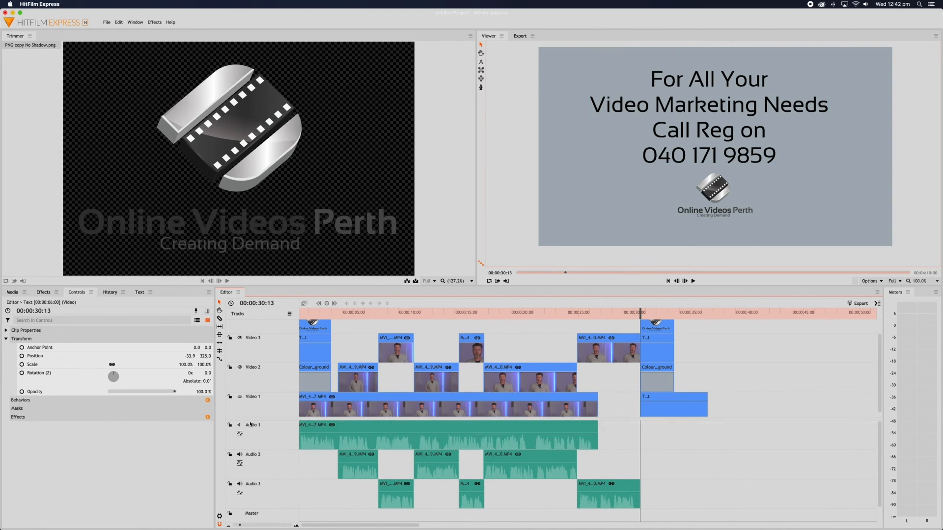
Delete the spare Video 1 text clip and the MVI_4487 clip with its audio.
click(660, 413)
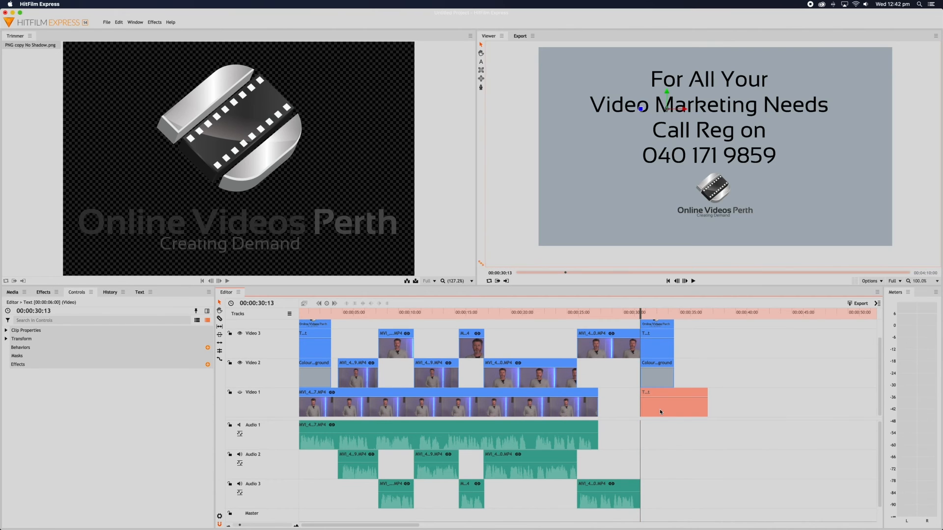
key(Delete)
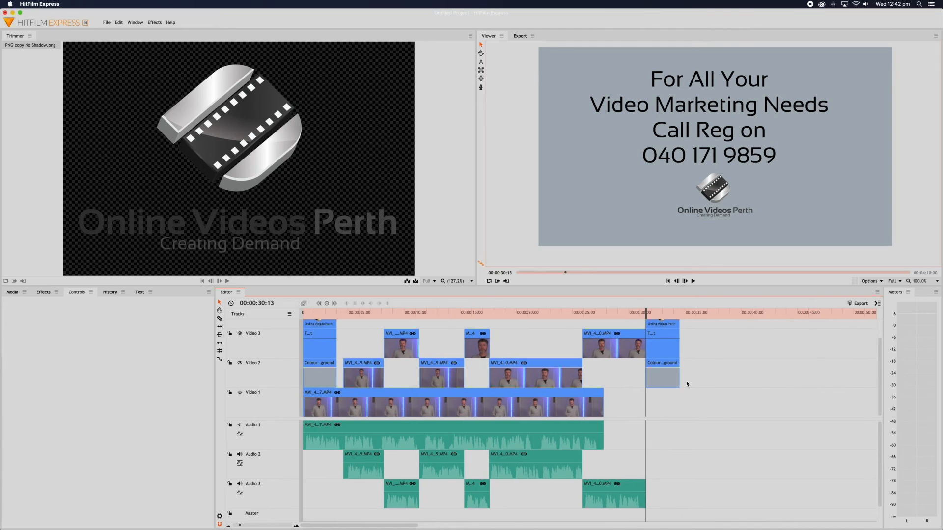
click(528, 431)
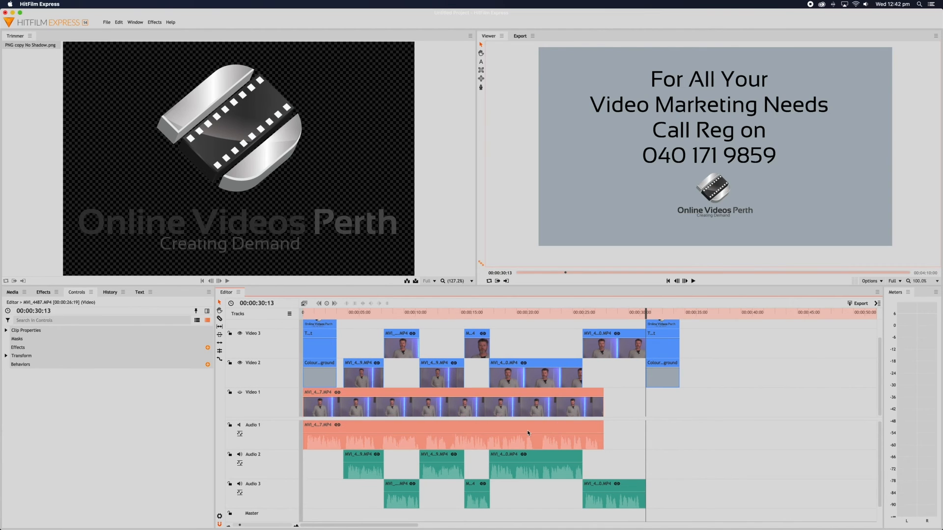
key(Delete)
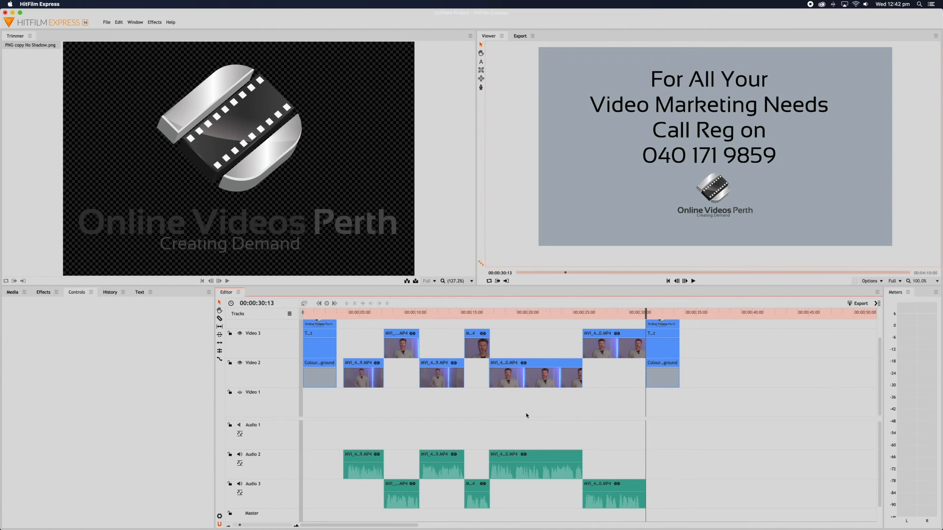
drag(349, 328, 705, 502)
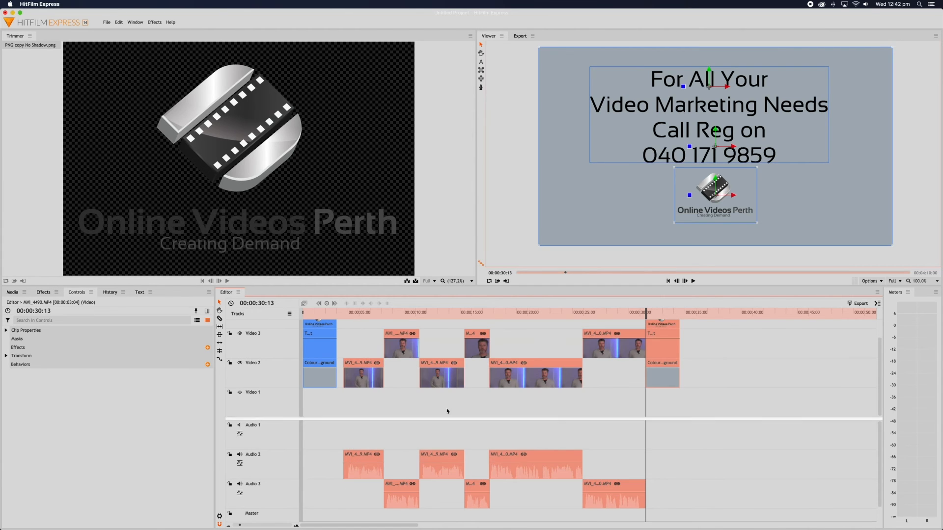
Slide the selected interview clips left so they start right after the Elevator Pitch title.
click(341, 313)
drag(341, 312, 336, 312)
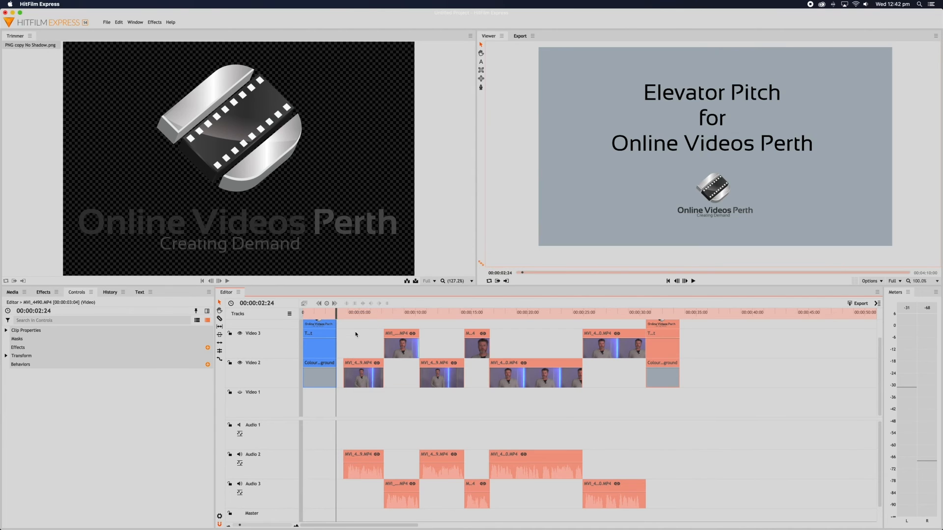
drag(367, 376, 363, 376)
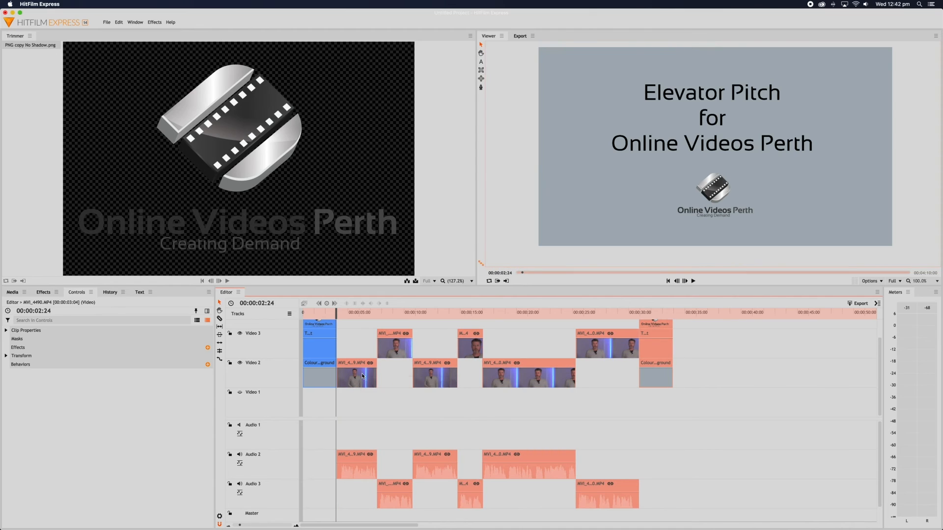
drag(337, 313, 672, 316)
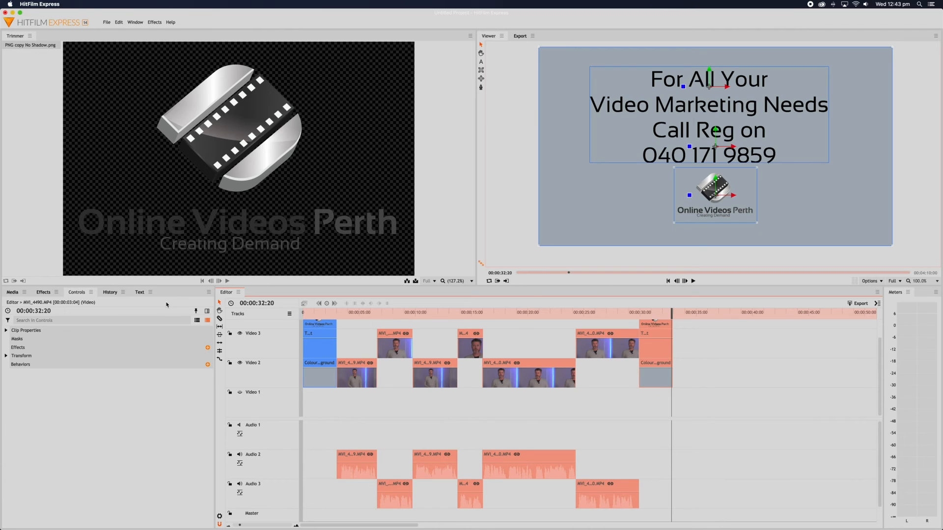
Show the project media list, preview the cut from the Elevator Pitch title into the first interview, and zoom the timeline in.
click(43, 292)
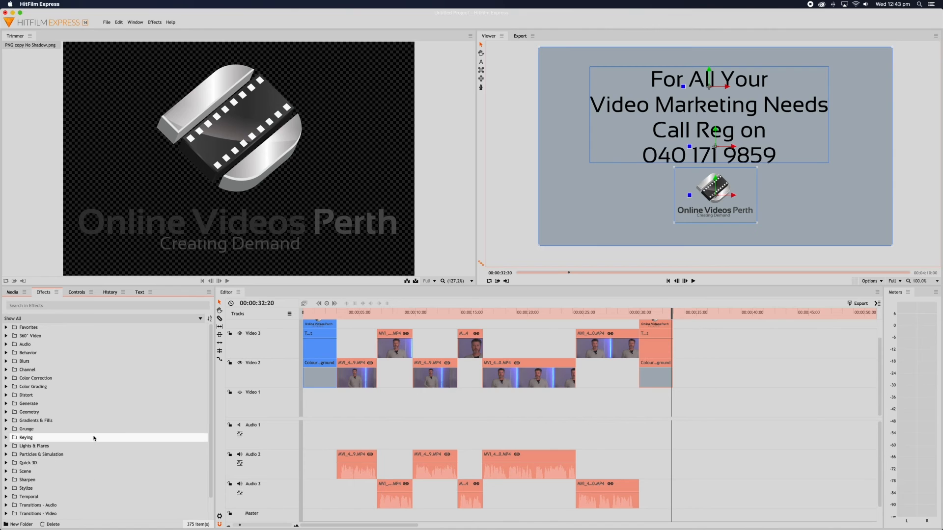
click(13, 293)
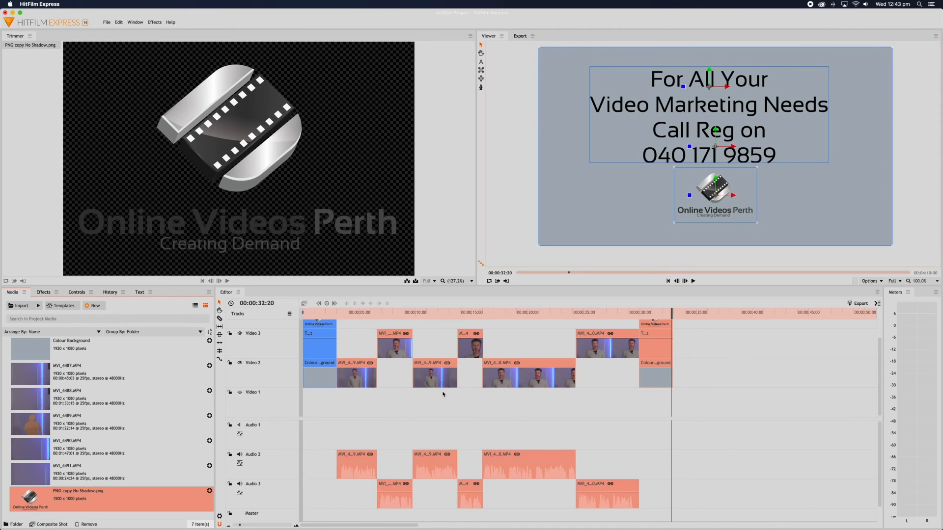
click(338, 314)
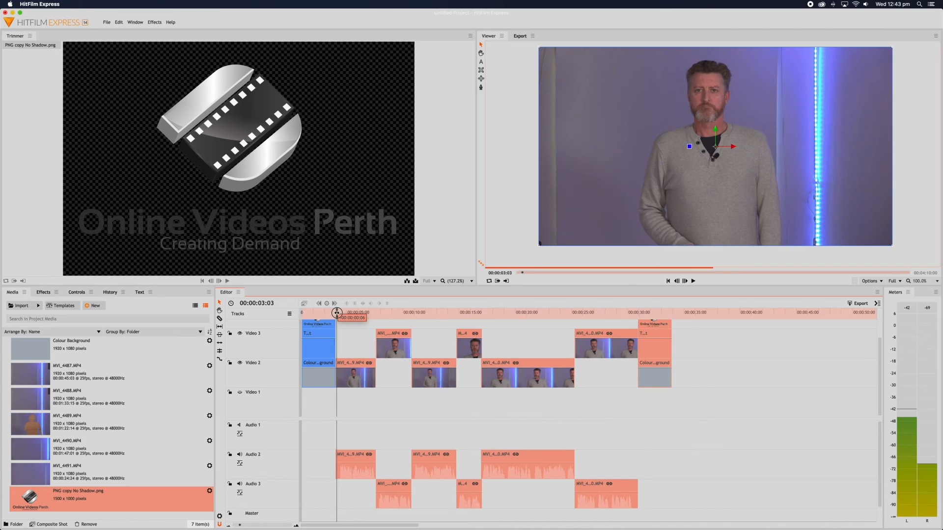
drag(334, 313, 376, 315)
drag(396, 316, 364, 314)
click(297, 526)
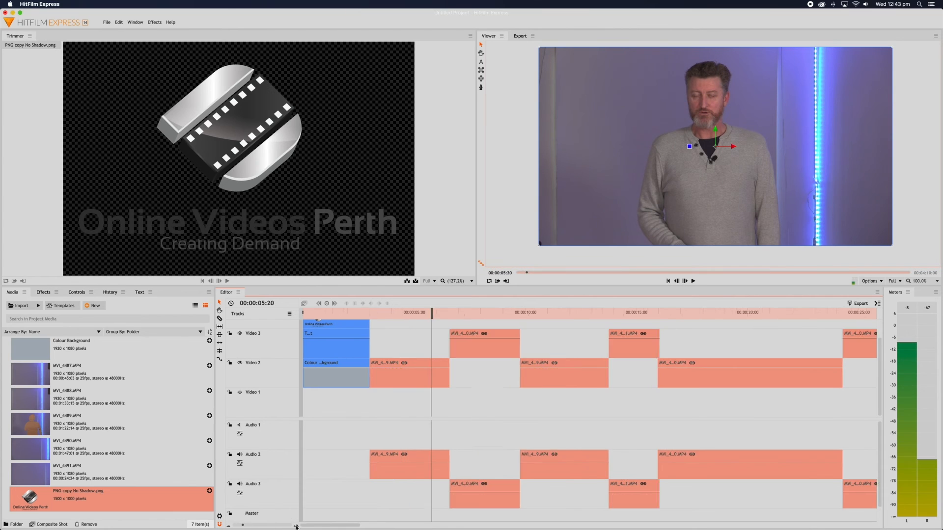
Zoom the timeline in on the first interview clip's audio on Audio 2.
click(297, 526)
click(488, 457)
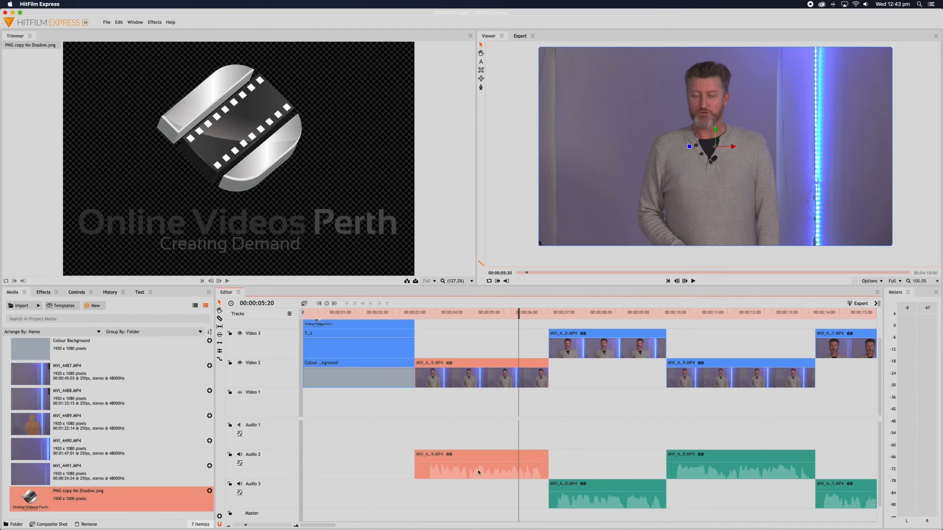
right_click(432, 464)
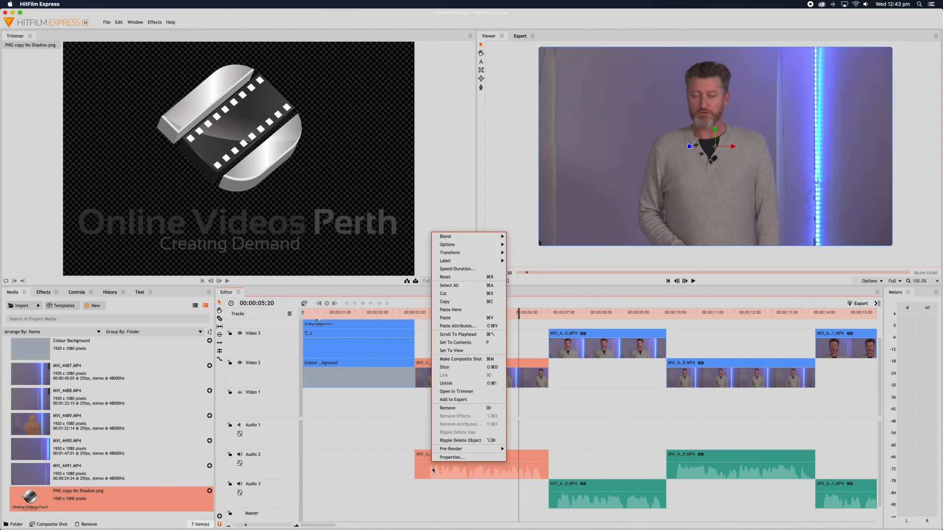
key(Escape)
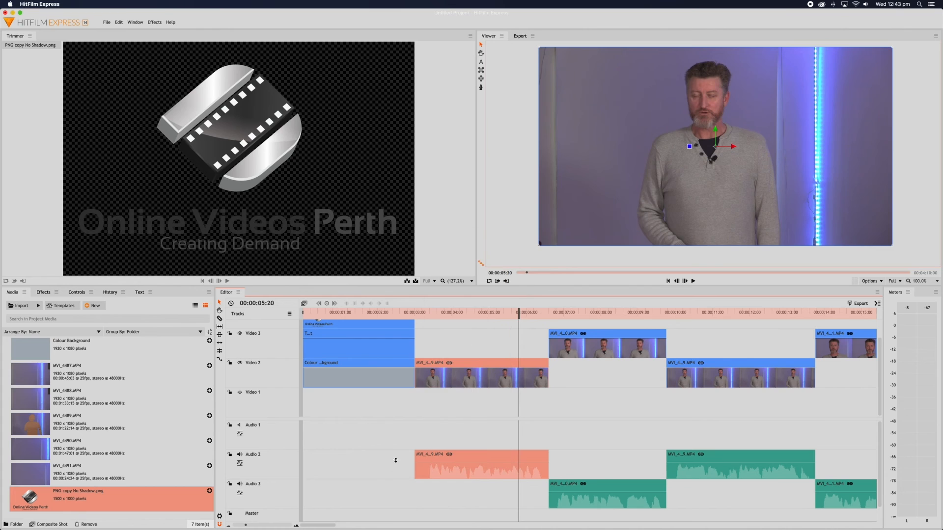
Add Level keyframes to the Audio 2 clip, drop the start level to -54.67, and preview the fade-in.
super+click(431, 463)
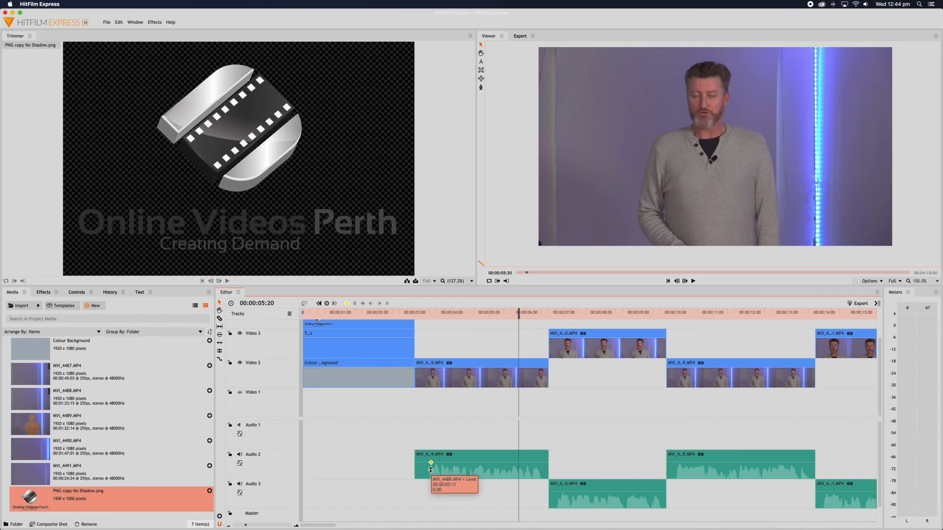
scroll(431, 470, right, 3)
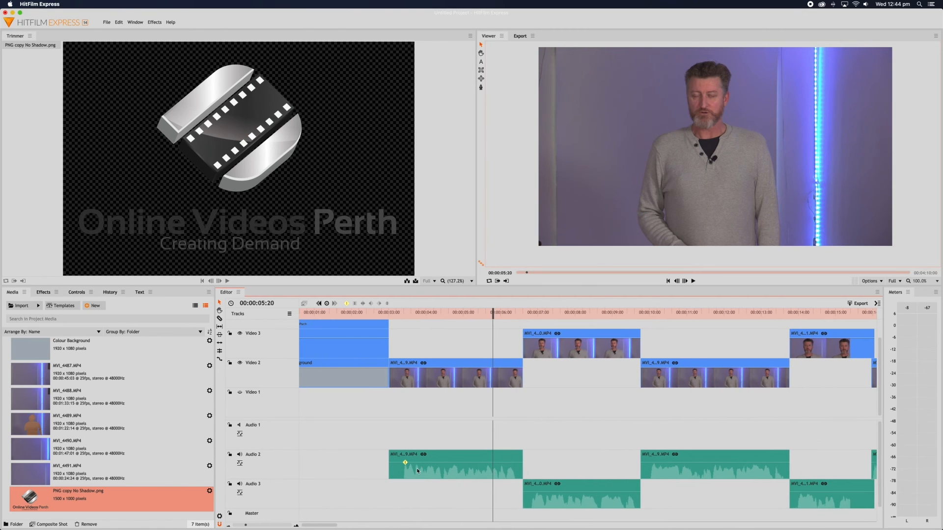
super+click(390, 462)
key(equal)
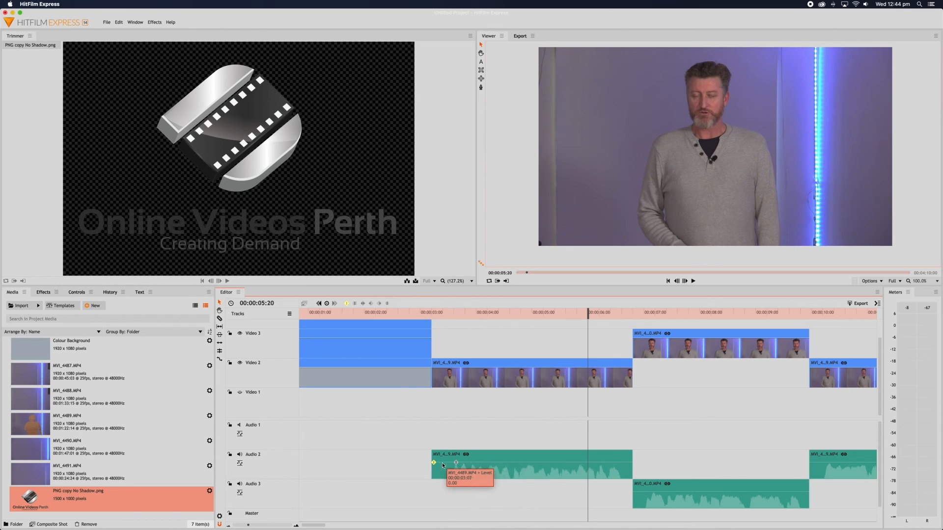
drag(434, 464, 434, 478)
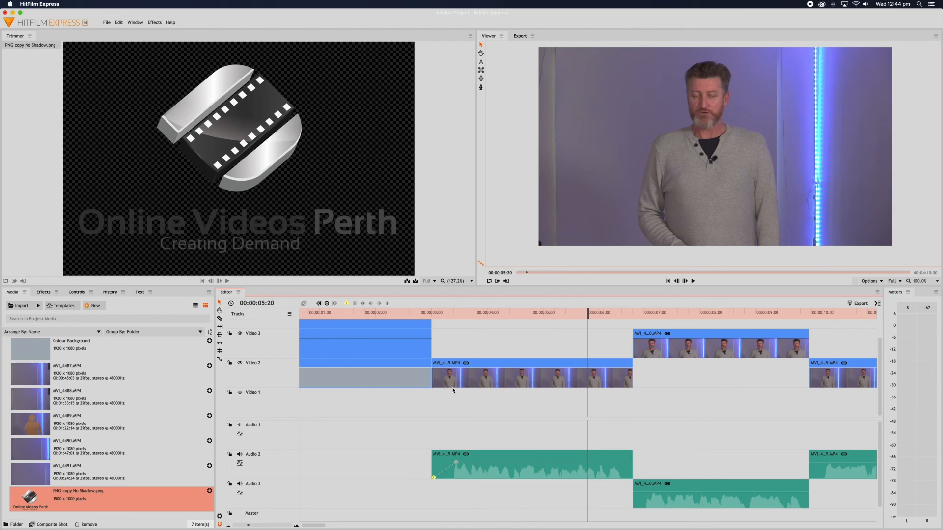
click(437, 318)
key(space)
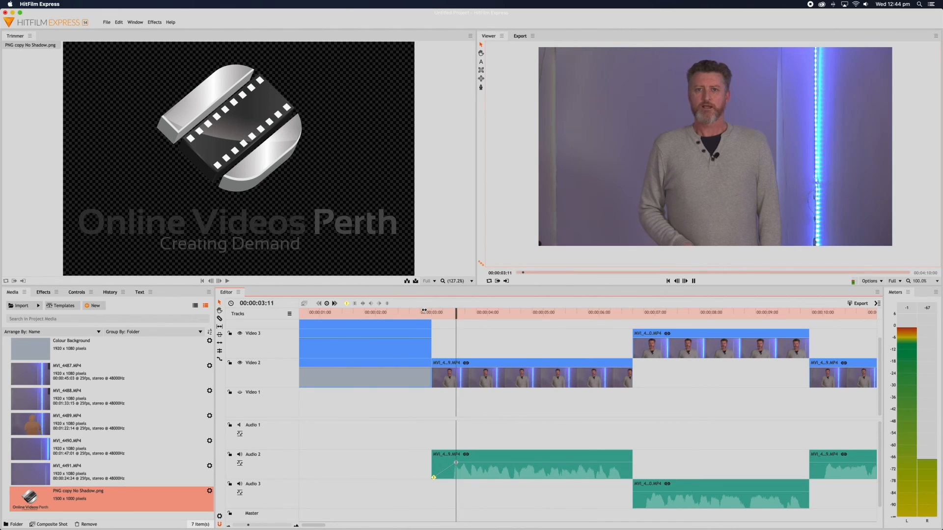